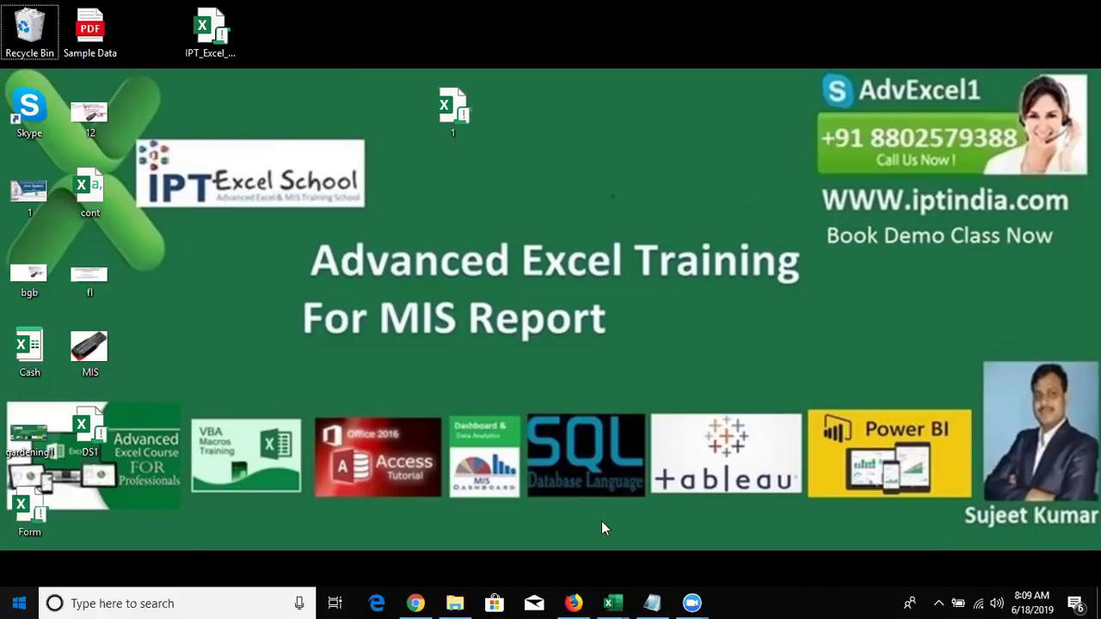
# Switch to the blank Book1 - Excel window from its taskbar preview
pyautogui.moveTo(612, 602)
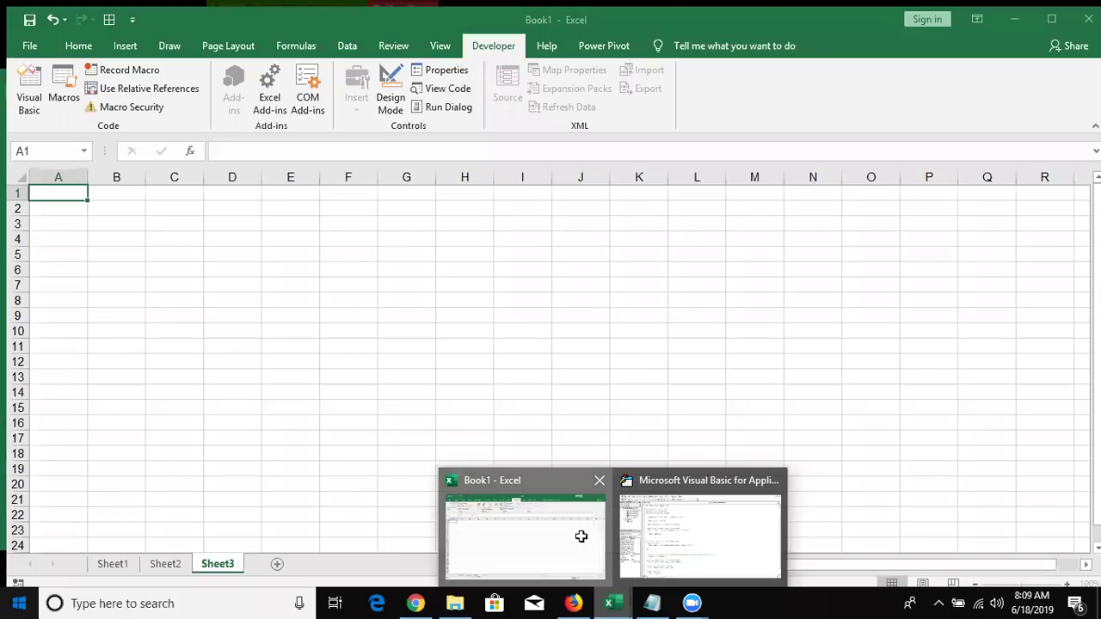
pyautogui.click(582, 538)
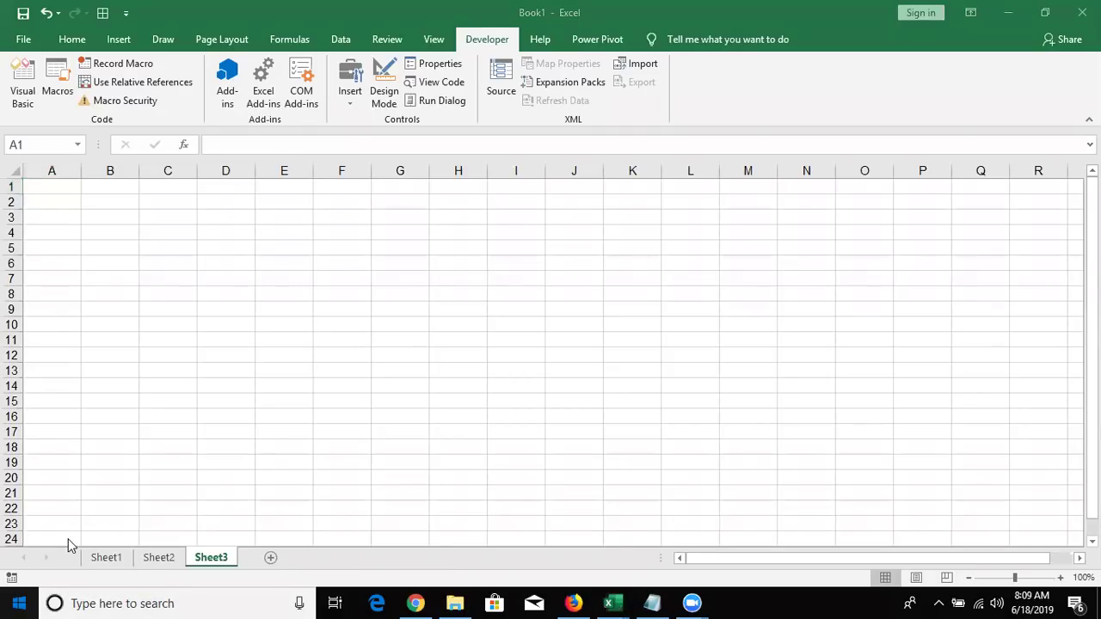
# Fill cell D5 with yellow from the Home tab
pyautogui.click(72, 39)
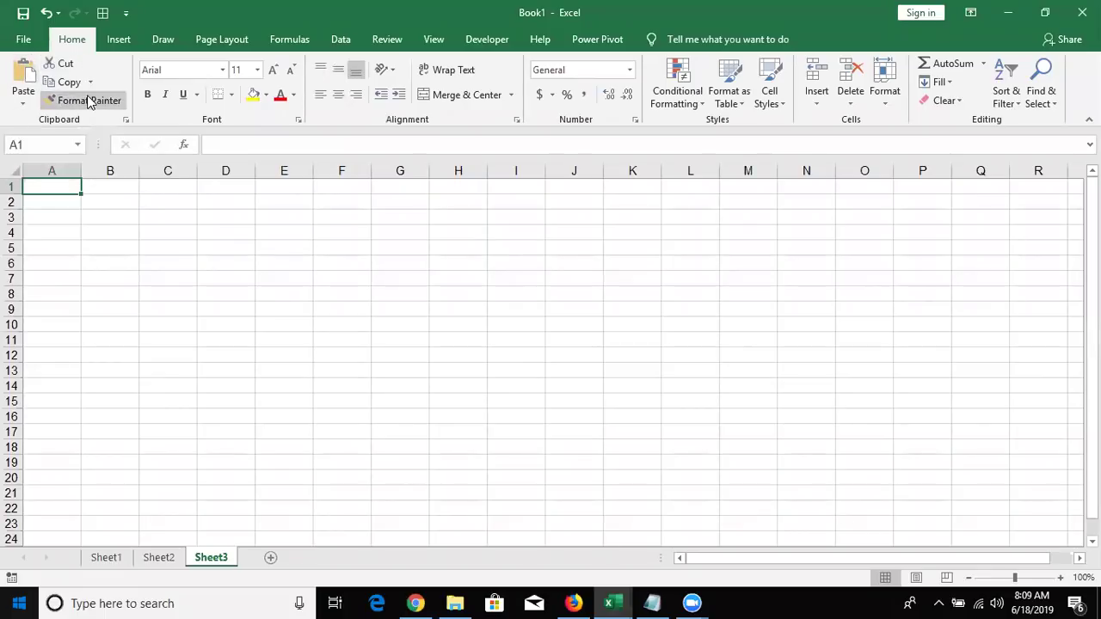
pyautogui.click(264, 307)
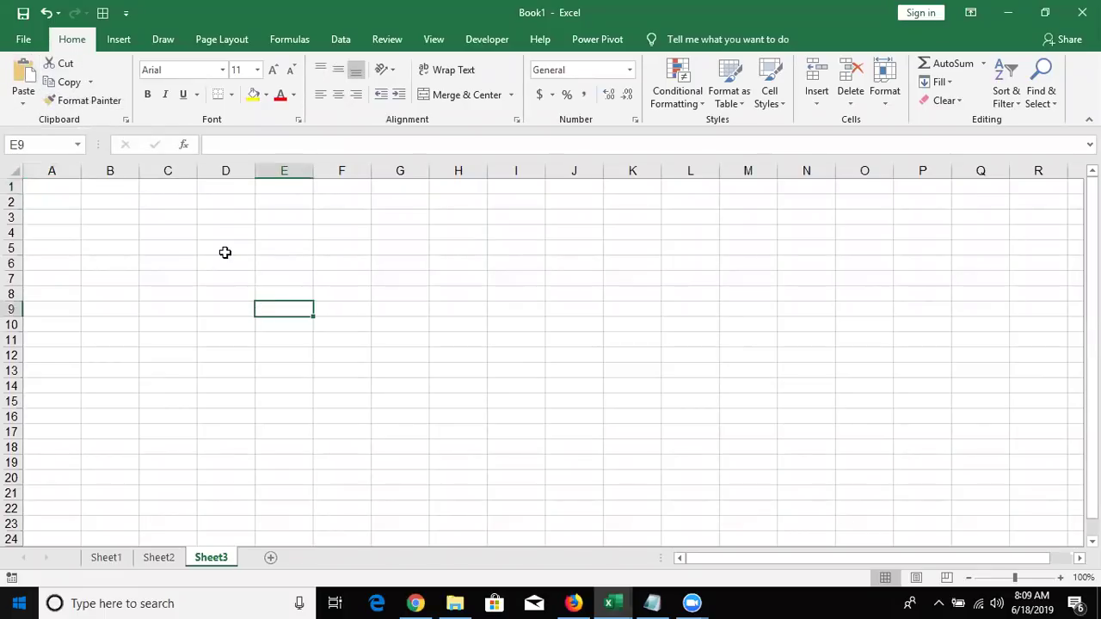
pyautogui.click(225, 251)
pyautogui.click(254, 96)
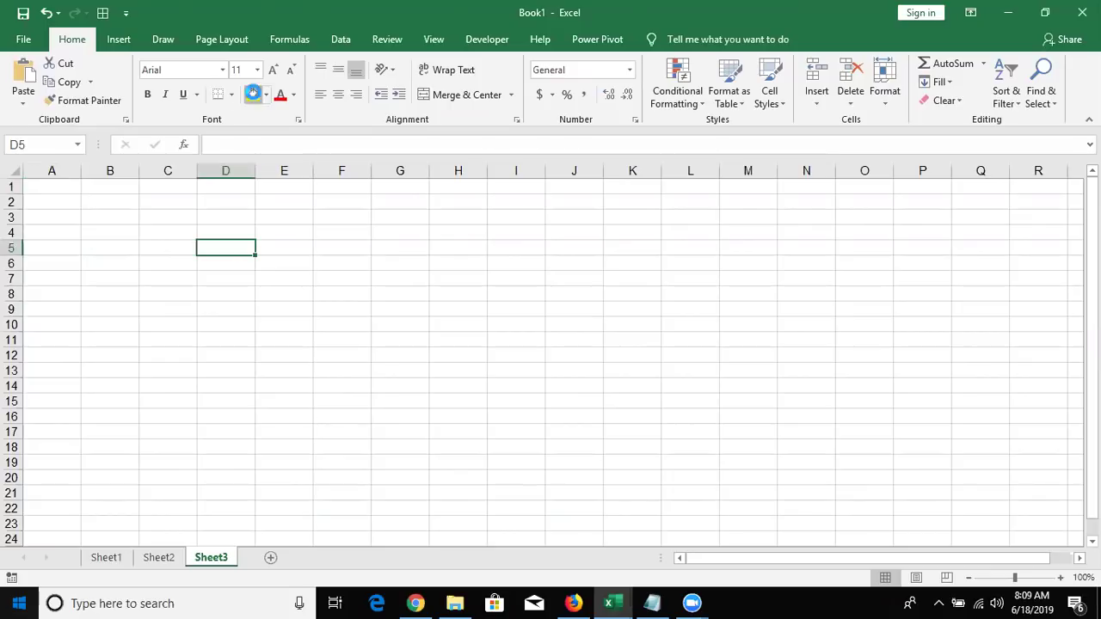
# Use Format Painter to copy the yellow fill to F4, E8, H9, I4, K1, K5, J7, H6 and G3
pyautogui.click(93, 104)
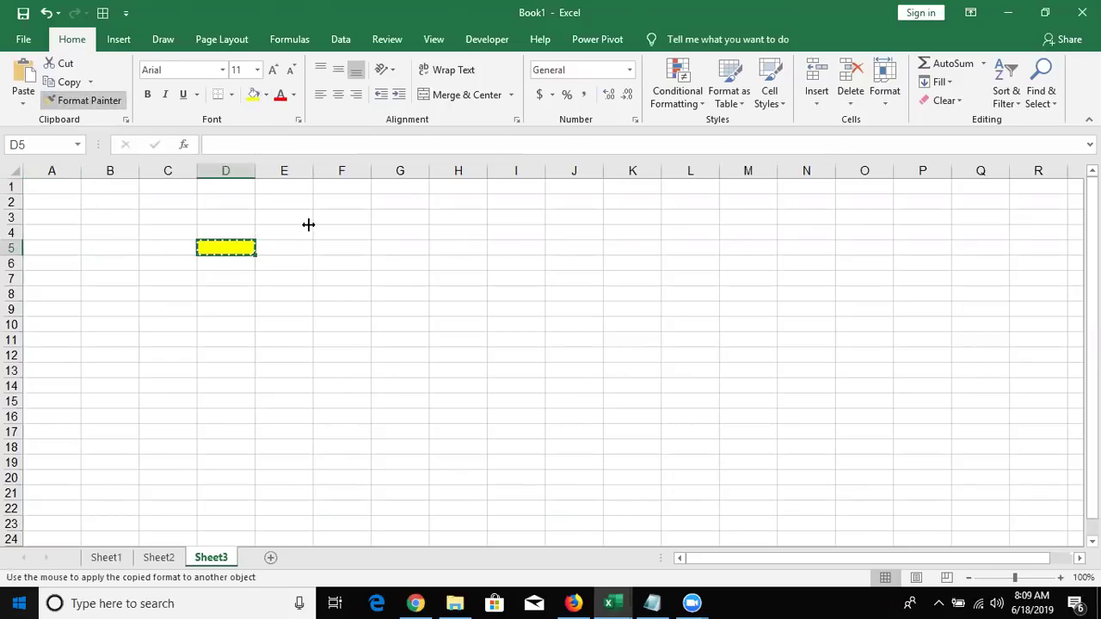
pyautogui.click(357, 235)
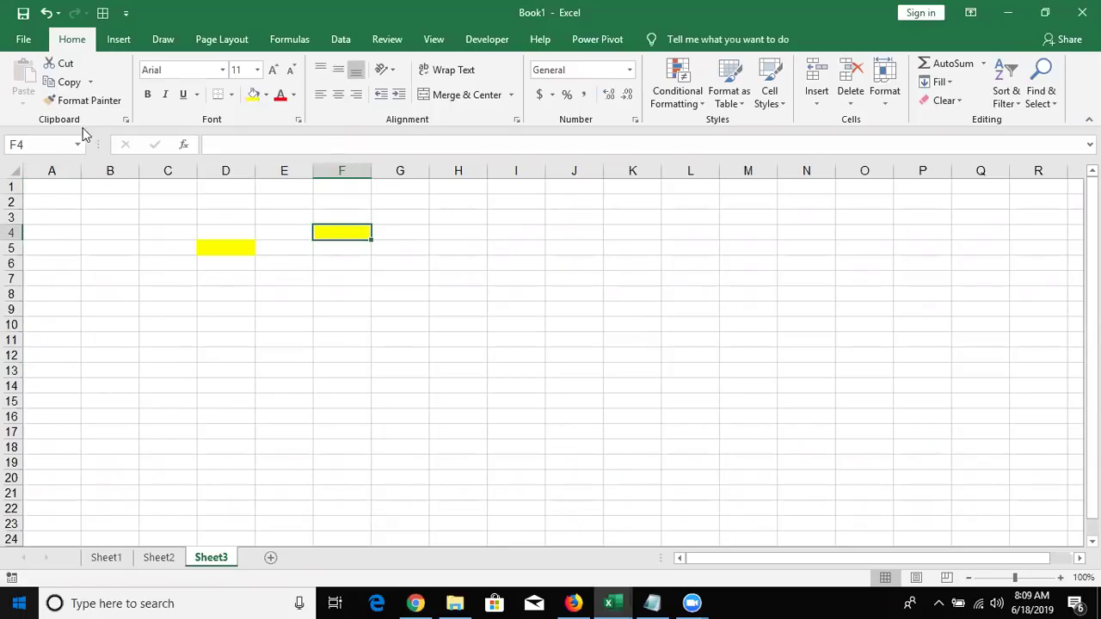
pyautogui.click(94, 102)
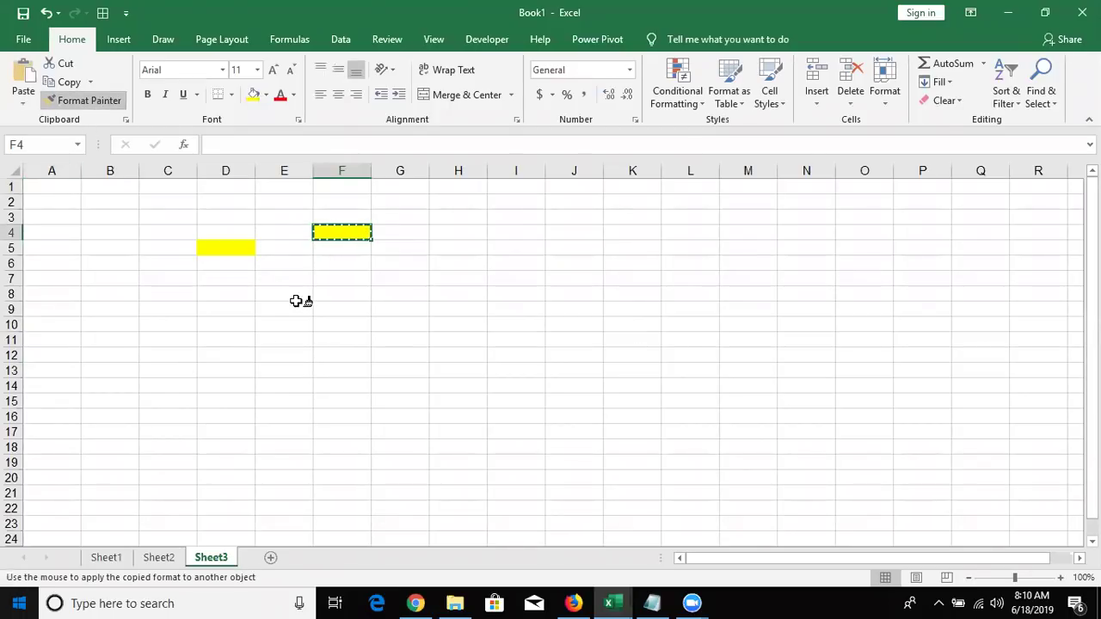
pyautogui.click(292, 294)
pyautogui.click(439, 308)
pyautogui.click(496, 232)
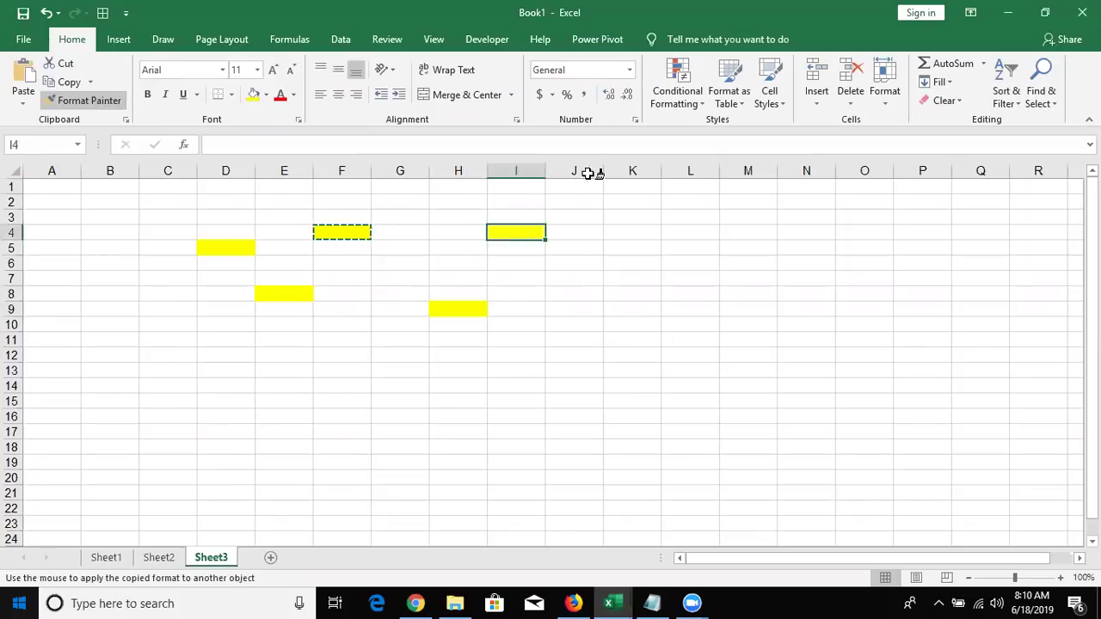
pyautogui.click(619, 182)
pyautogui.click(626, 246)
pyautogui.click(578, 278)
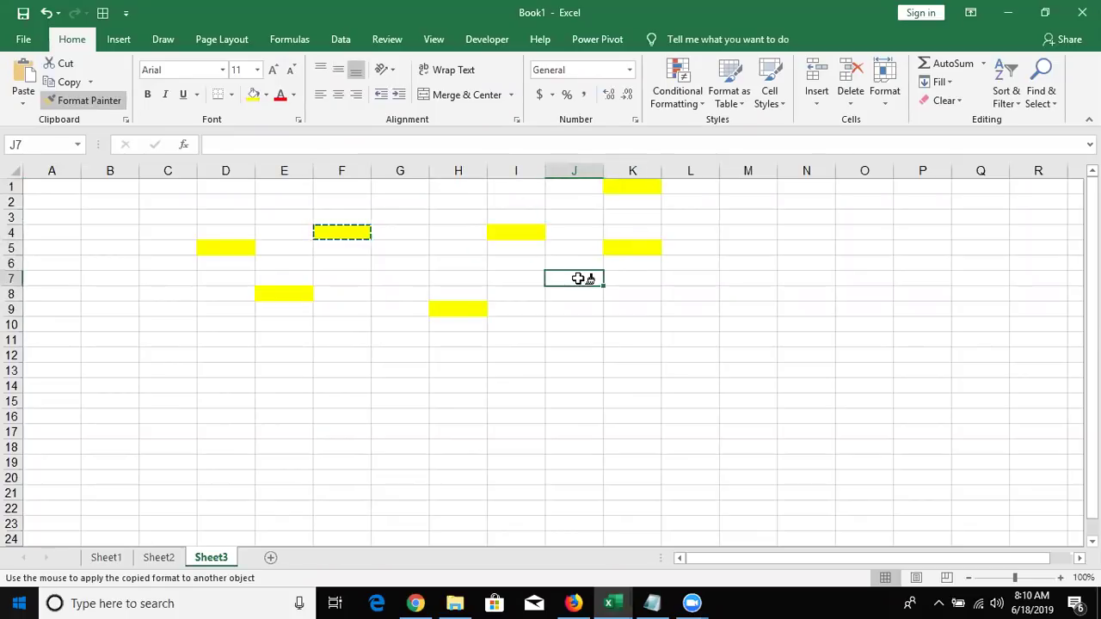
pyautogui.click(469, 261)
pyautogui.click(416, 213)
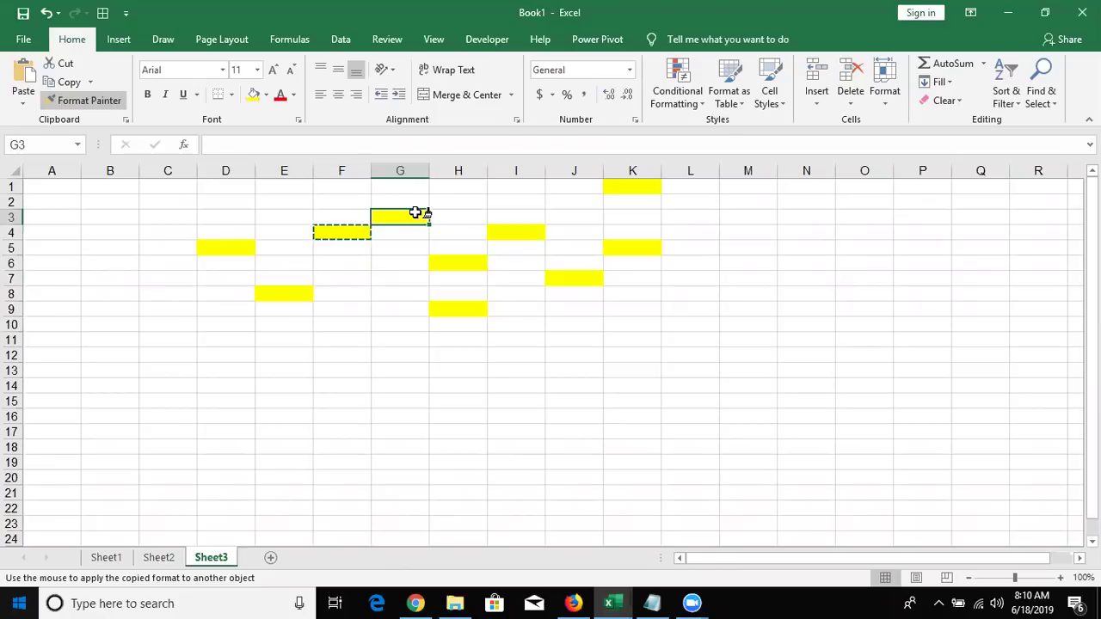
pyautogui.click(101, 104)
# Select columns C–K and clear all their formatting with Alt+H, E, F
pyautogui.click(167, 233)
pyautogui.moveTo(192, 172); pyautogui.dragTo(656, 184)
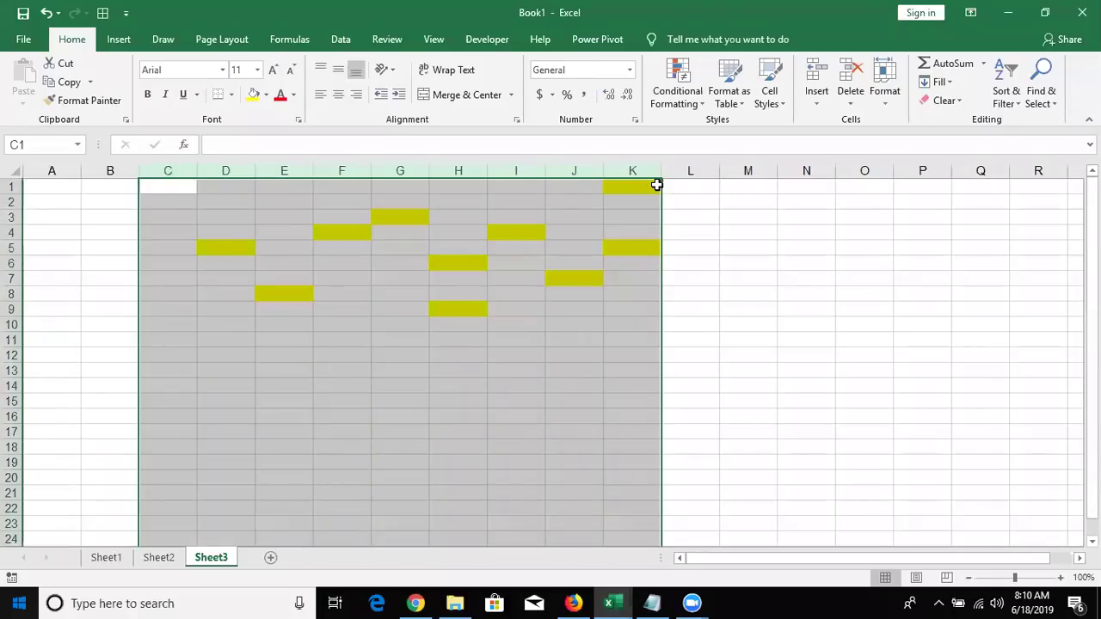
pyautogui.hotkey('alt', 'h')
pyautogui.press('e')
pyautogui.press('f')
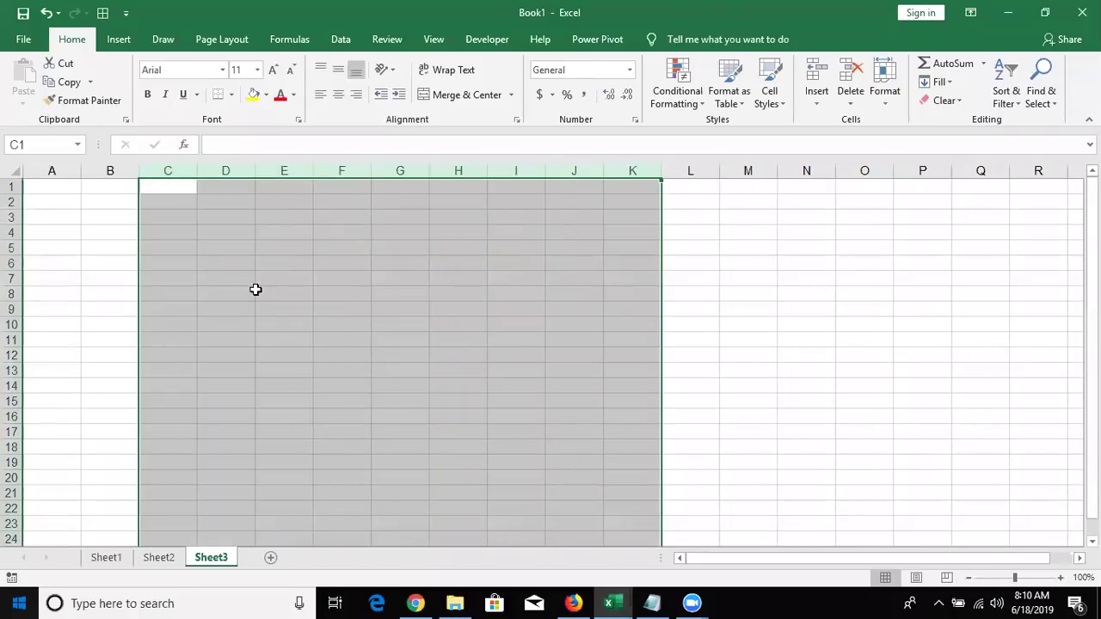
pyautogui.click(256, 293)
# Enter the headers Name and Sales in A1 and B1
pyautogui.click(119, 563)
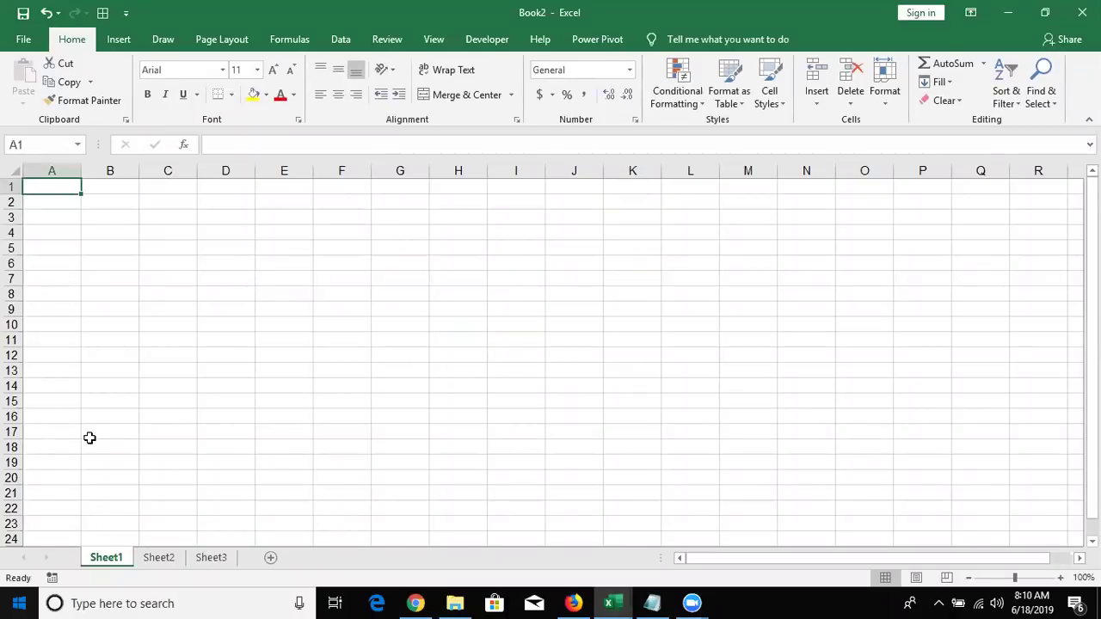
pyautogui.write('Name')
pyautogui.press('Tab')
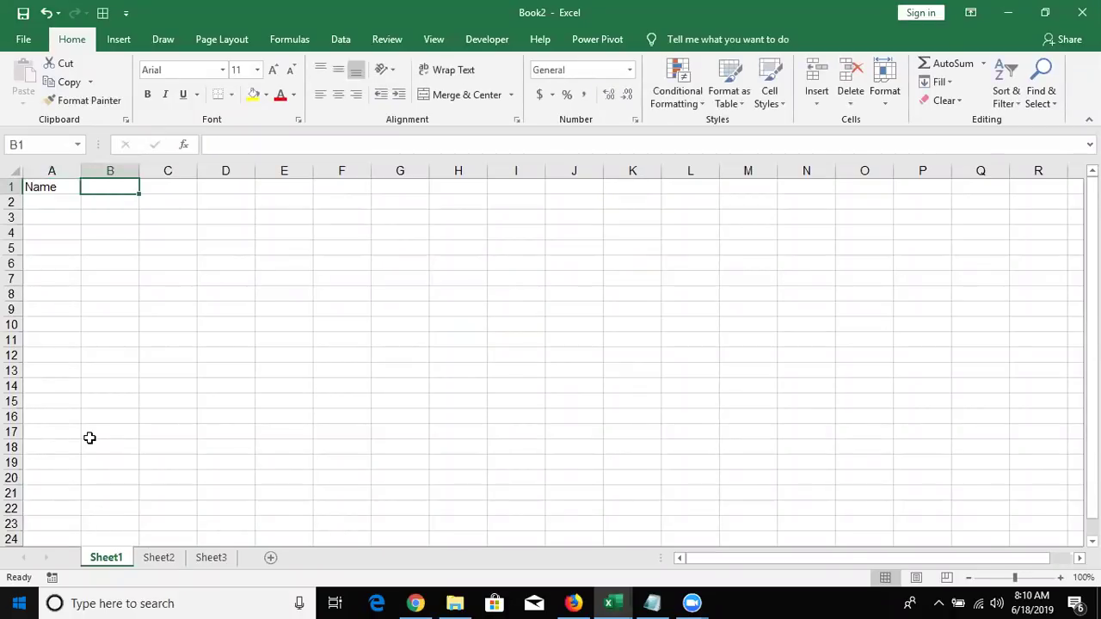
pyautogui.write('Sales')
pyautogui.press('Return')
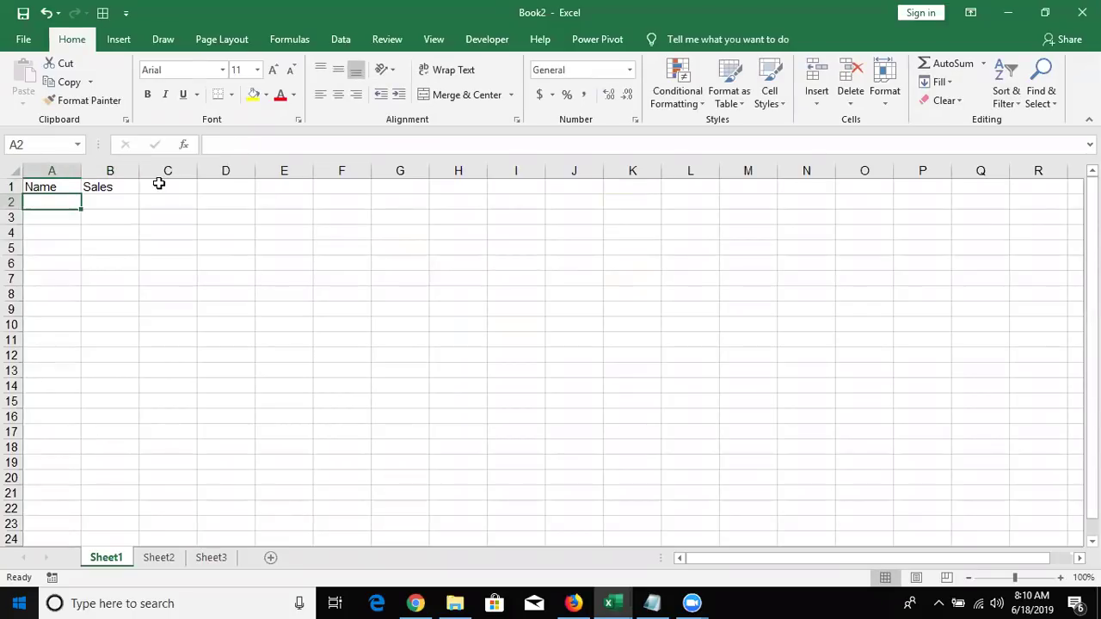
# Enter Puja in A2 and fill the name list down to A19
pyautogui.write('Puja')
pyautogui.press('Return')
pyautogui.press('Up')
pyautogui.moveTo(81, 209); pyautogui.dragTo(41, 464)
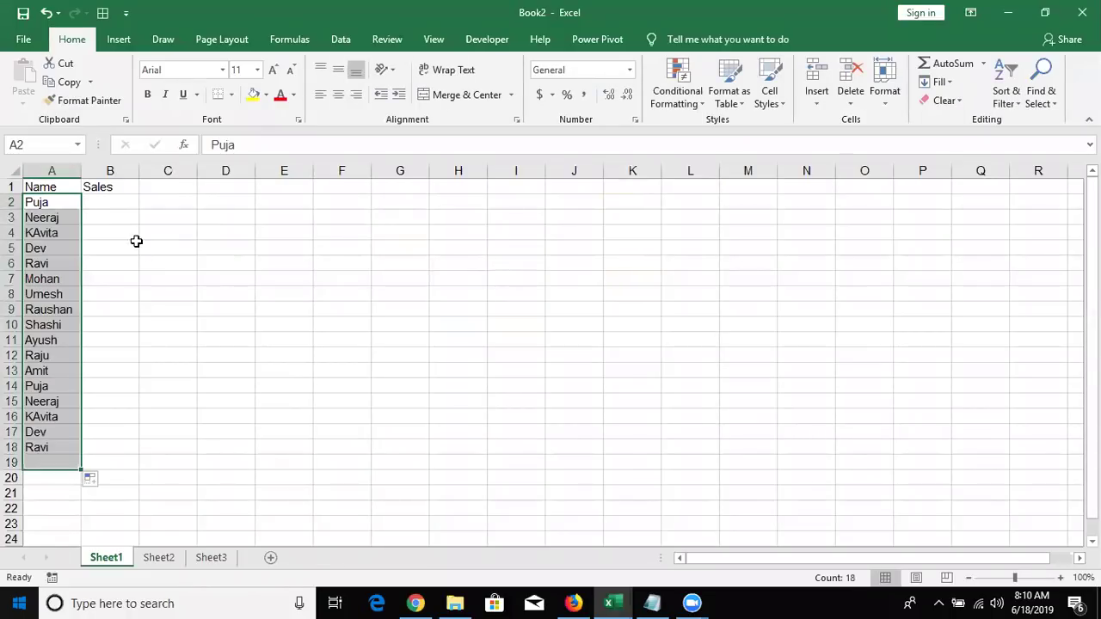
# Enter =RANDBETWEEN(10,90) in B2 as Puja's sales figure
pyautogui.click(116, 215)
pyautogui.click(115, 201)
pyautogui.write('=ra')
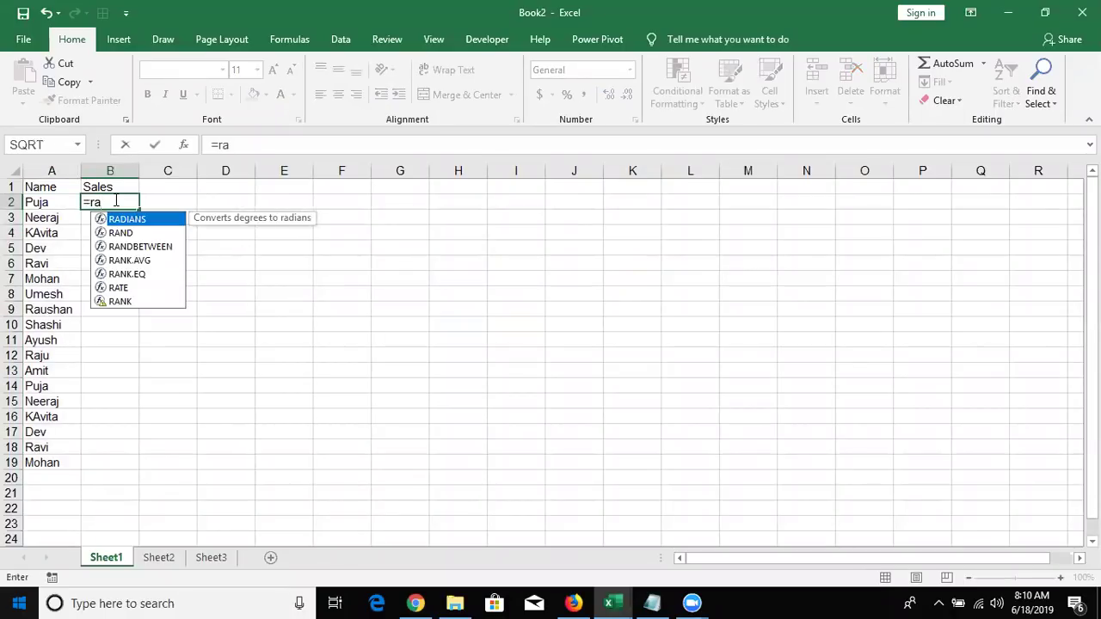
pyautogui.press('Down')
pyautogui.press('Down')
pyautogui.press('Tab')
pyautogui.write('10,9')
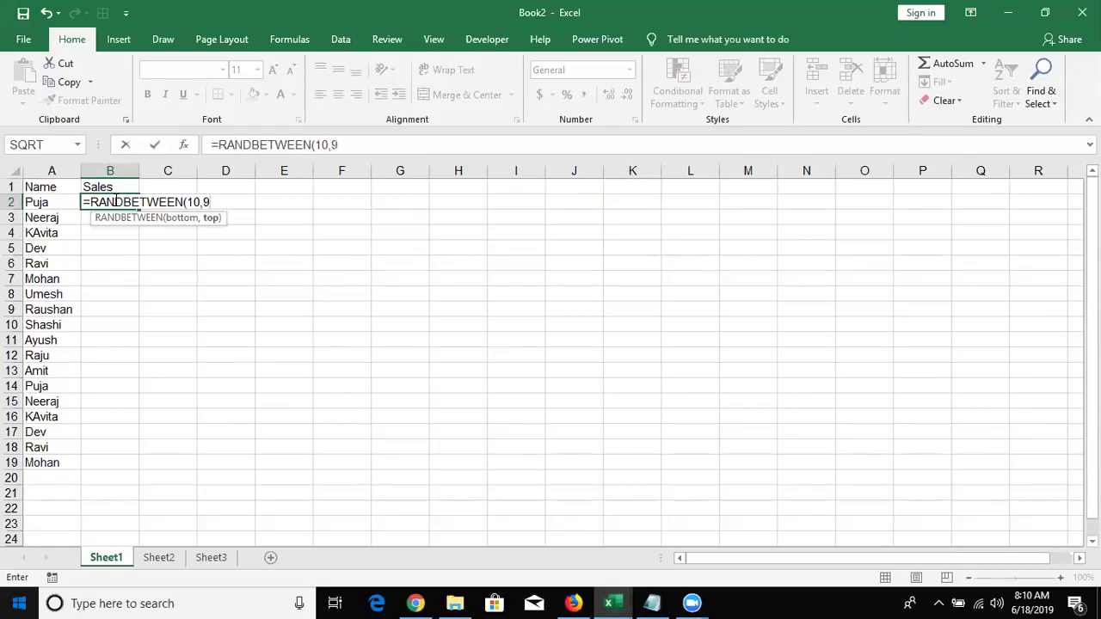
pyautogui.write('0)')
pyautogui.press('Return')
pyautogui.press('Left')
# Fill the RANDBETWEEN formula down B2:B19 with Ctrl+D
pyautogui.hotkey('ctrl', 'Down')
pyautogui.press('Right')
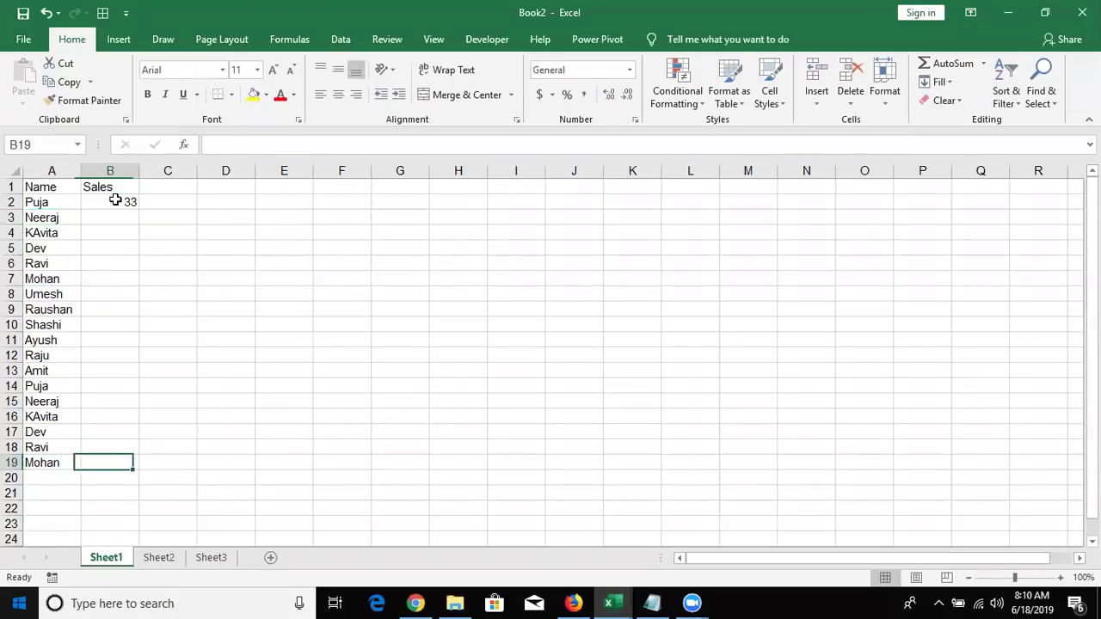
pyautogui.hotkey('ctrl', 'shift', 'Up')
pyautogui.hotkey('ctrl', 'd')
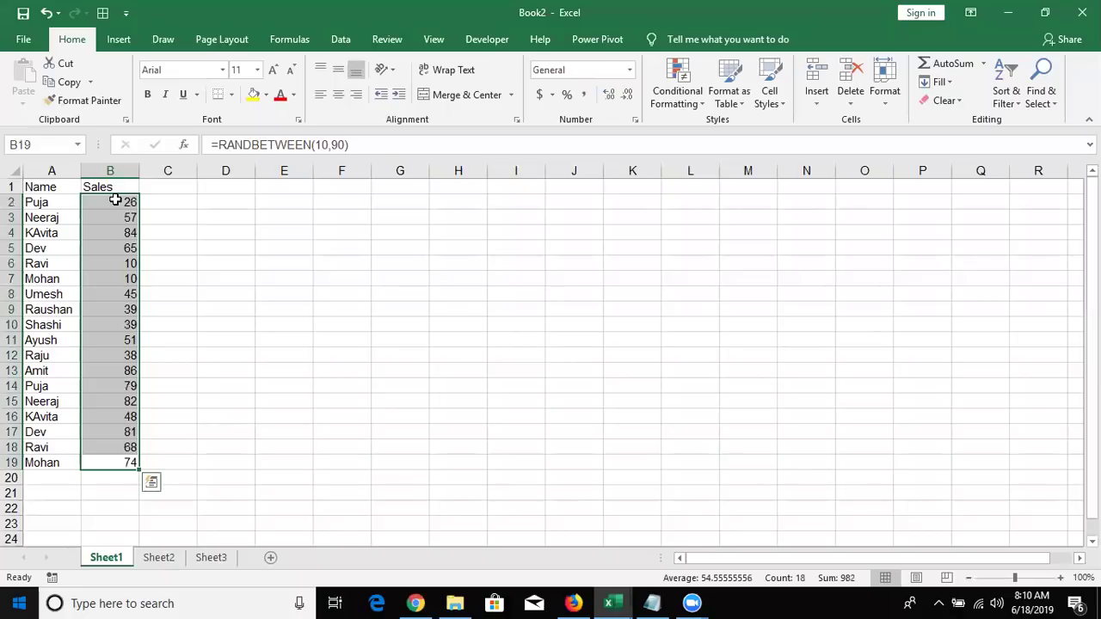
# Try pasting the B2:B19 sales figures as values, then undo it
pyautogui.hotkey('ctrl', 'c')
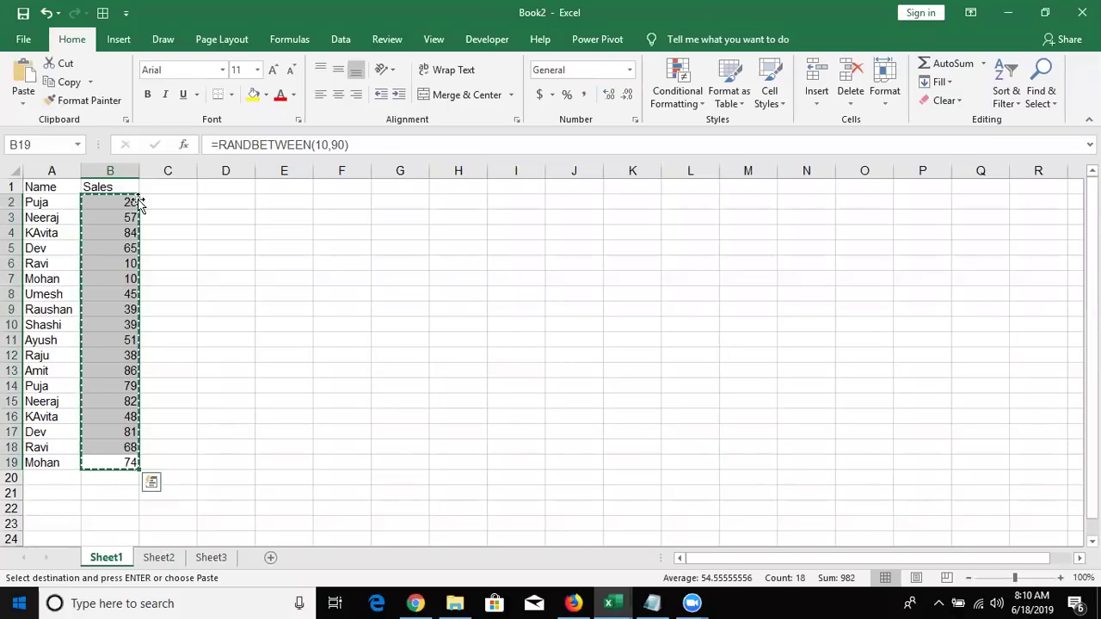
pyautogui.click(24, 103)
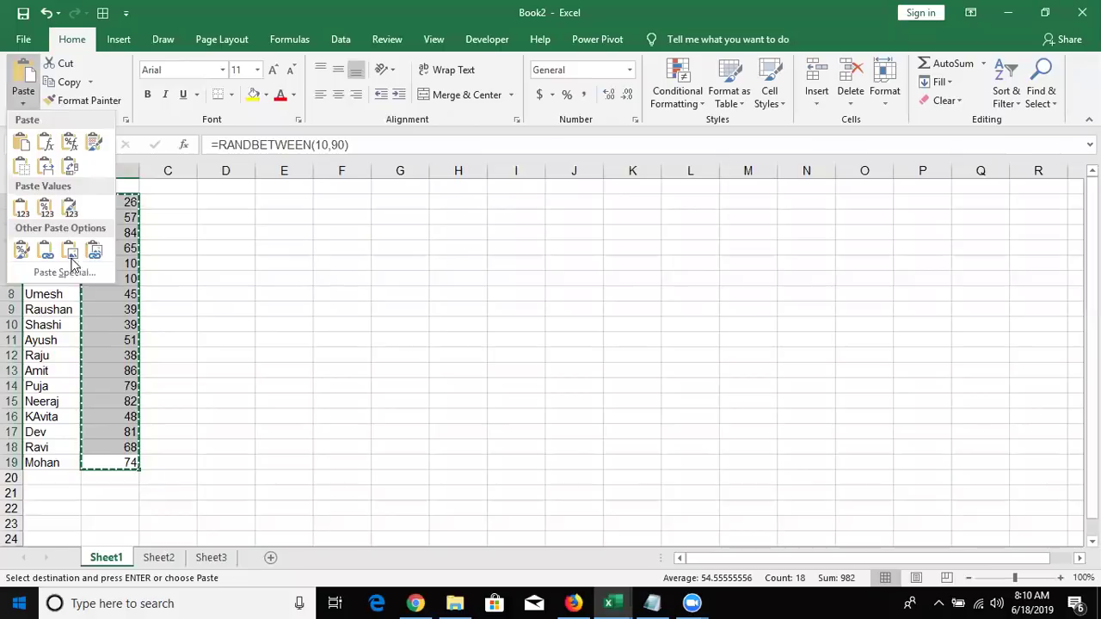
pyautogui.click(20, 209)
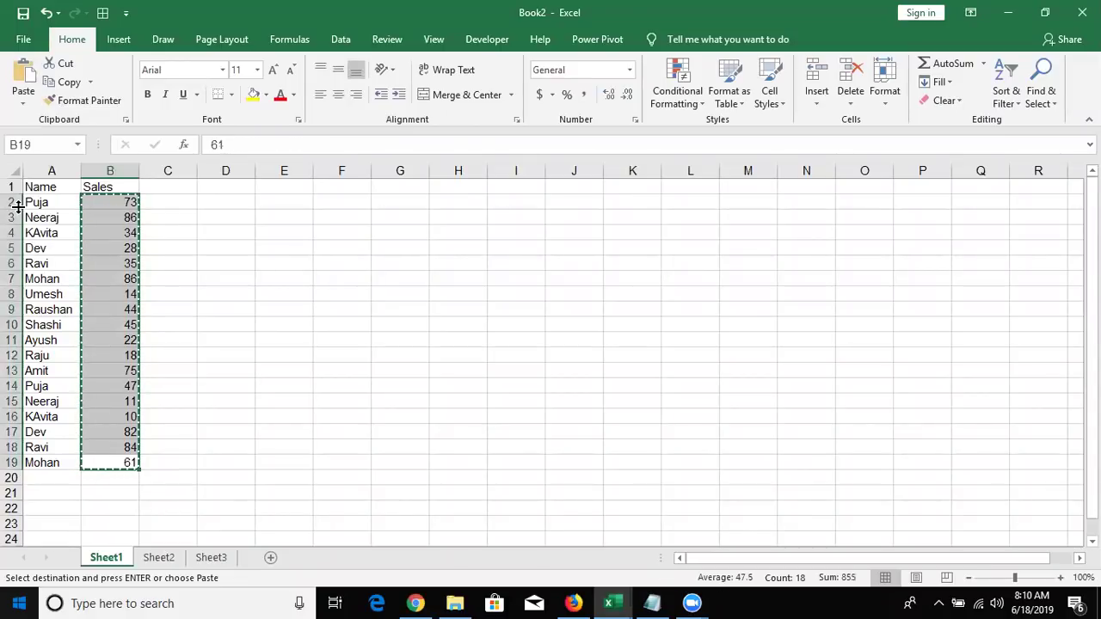
pyautogui.hotkey('ctrl', 'z')
# Select the whole A1:B19 Name/Sales table and copy it
pyautogui.press('Escape')
pyautogui.press('Up')
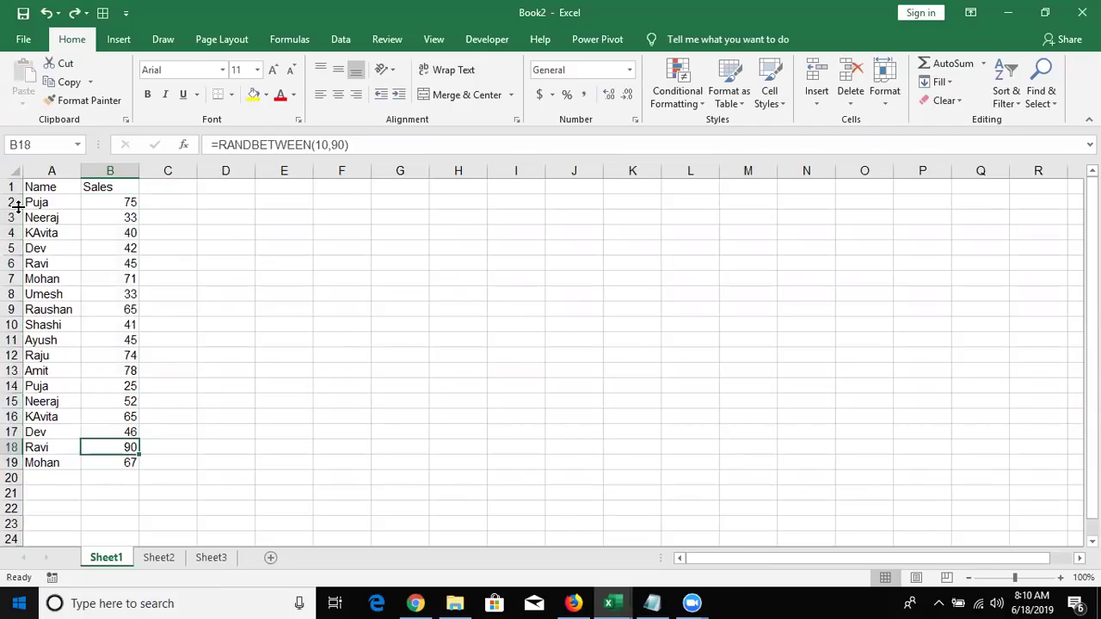
pyautogui.hotkey('ctrl', 'Home')
pyautogui.hotkey('shift', 'Right')
pyautogui.hotkey('ctrl', 'shift', 'Down')
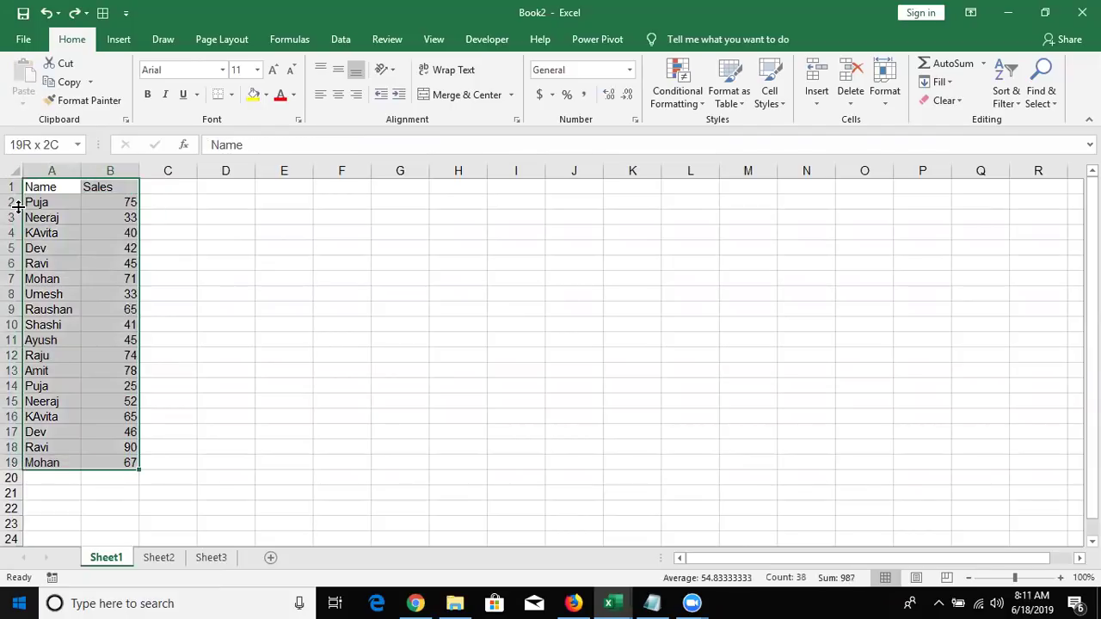
pyautogui.hotkey('ctrl', 'c')
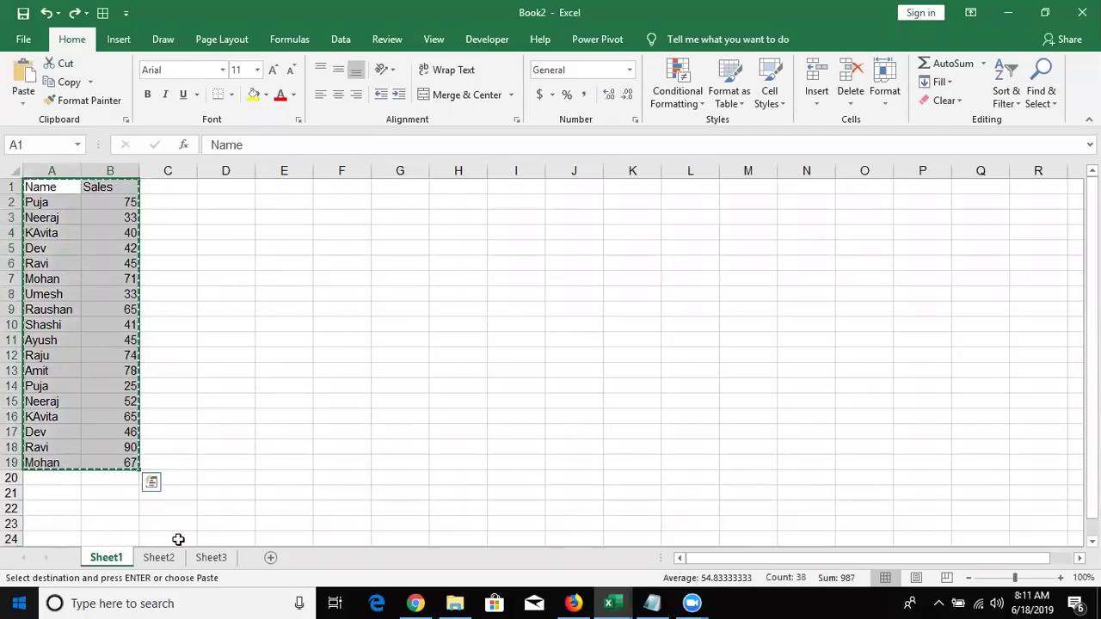
# Paste the Name/Sales table into Sheet2, Sheet3 and new sheets Sheet4 and Sheet5
pyautogui.click(171, 554)
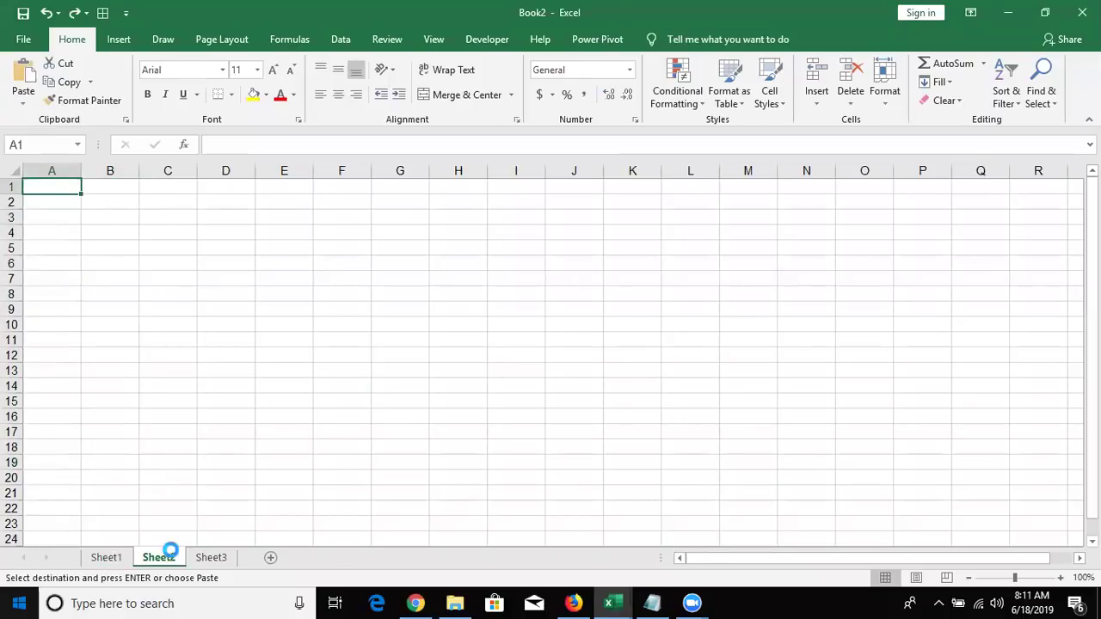
pyautogui.hotkey('ctrl', 'v')
pyautogui.click(205, 559)
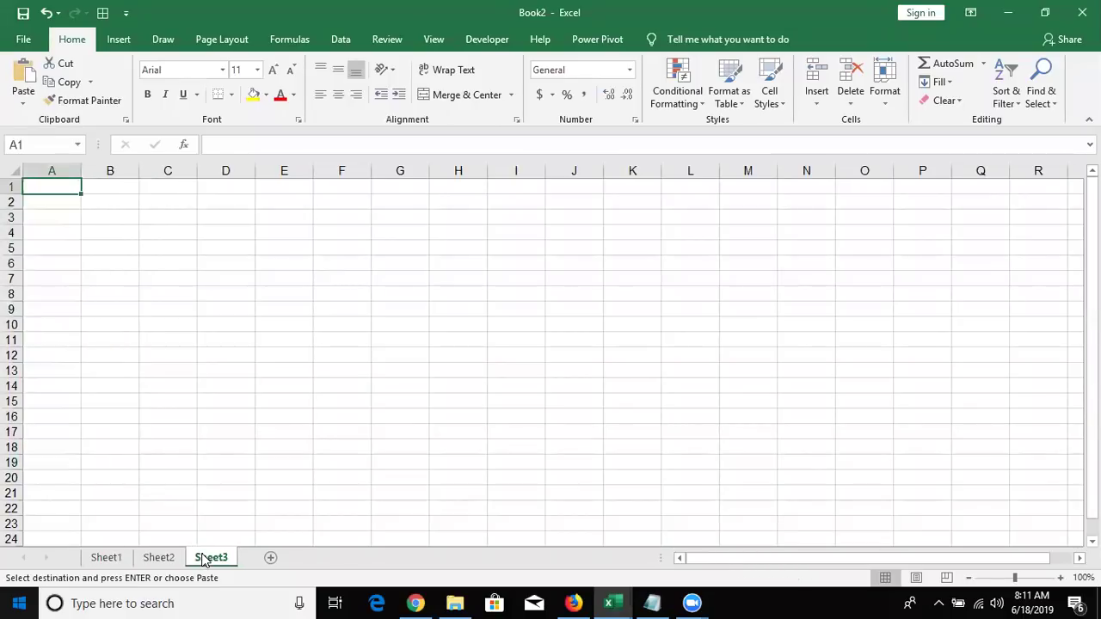
pyautogui.hotkey('ctrl', 'v')
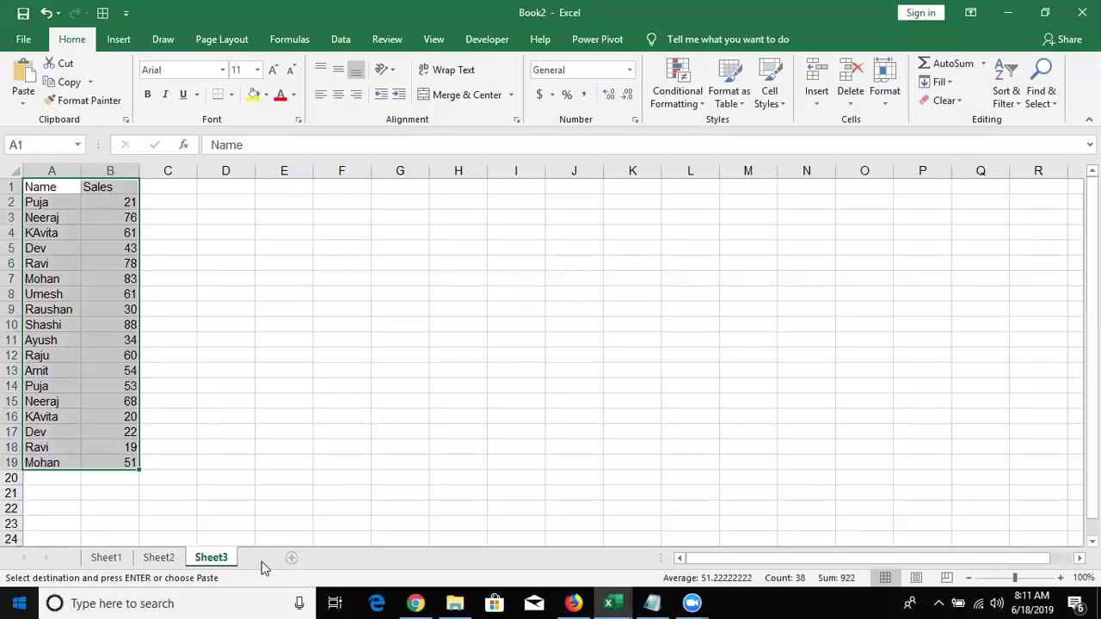
pyautogui.click(266, 559)
pyautogui.hotkey('ctrl', 'v')
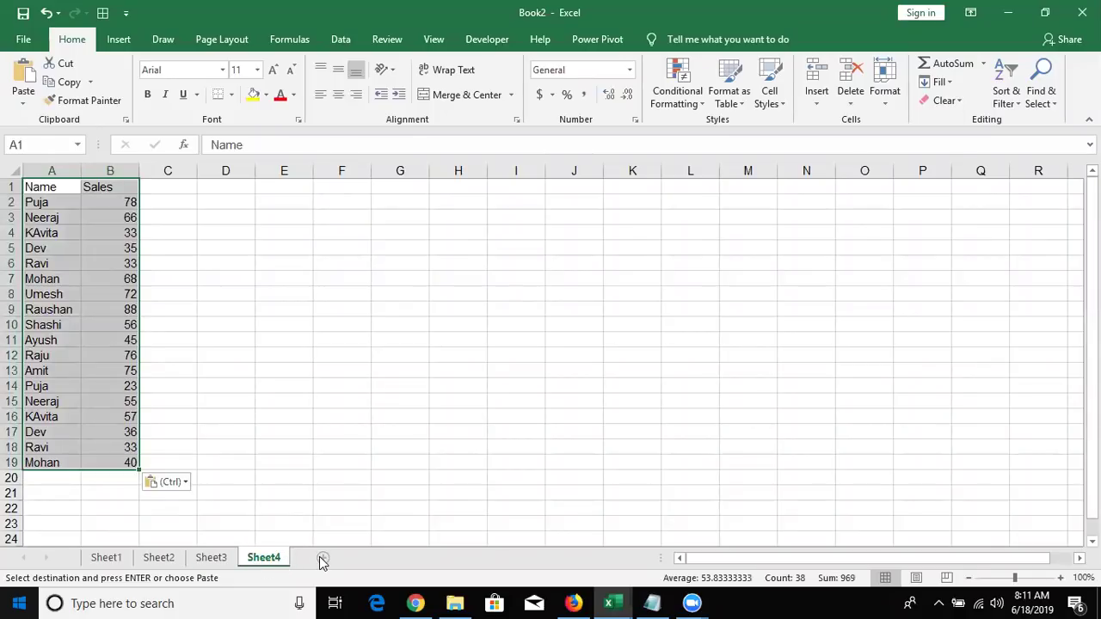
pyautogui.click(323, 558)
pyautogui.hotkey('ctrl', 'v')
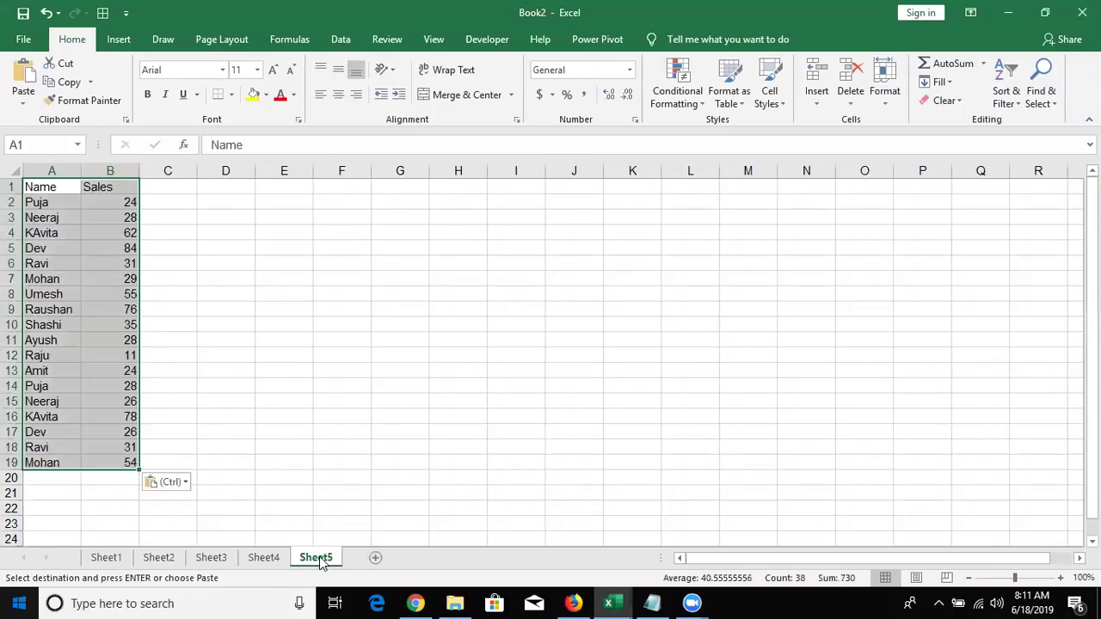
# Group all five sheets and paste the table back over itself as values
pyautogui.keyDown('shift'); pyautogui.click(102, 559); pyautogui.keyUp('shift')
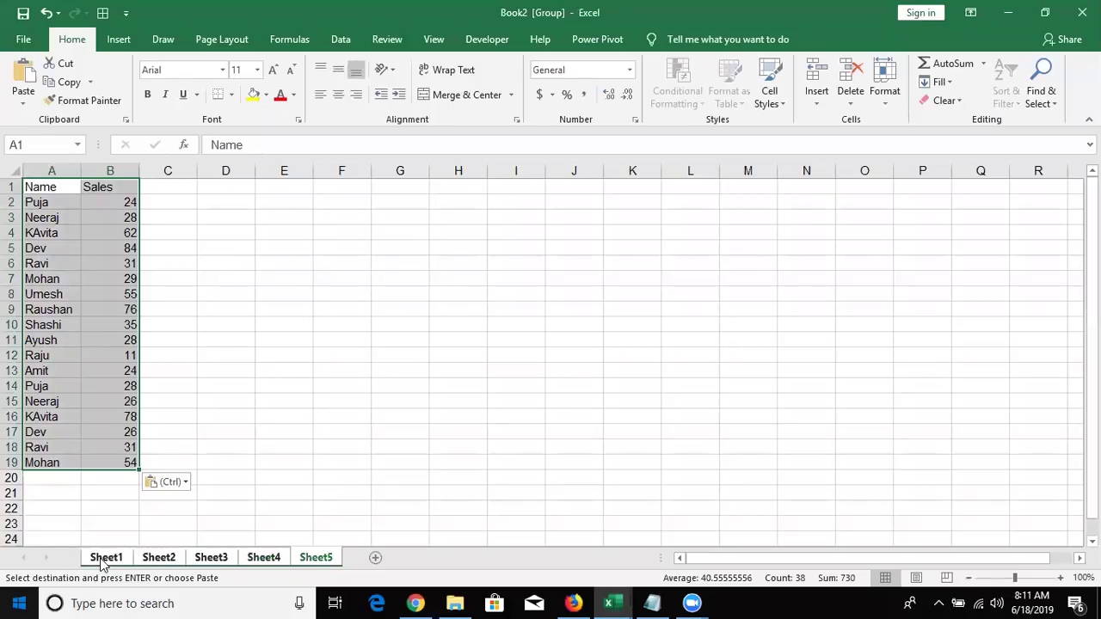
pyautogui.hotkey('ctrl', 'c')
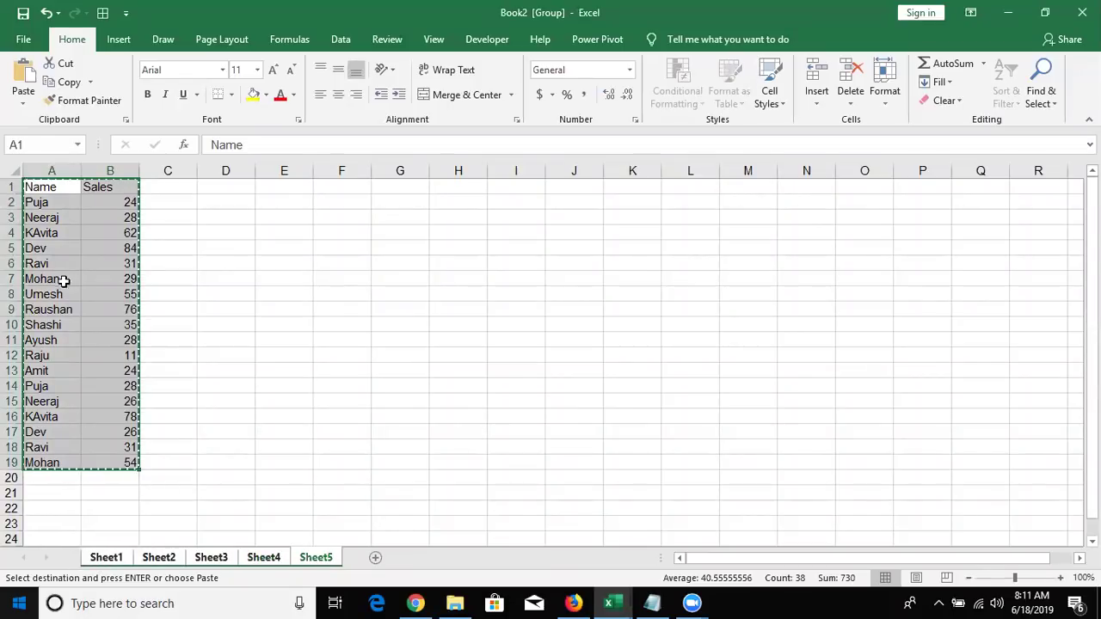
pyautogui.click(23, 102)
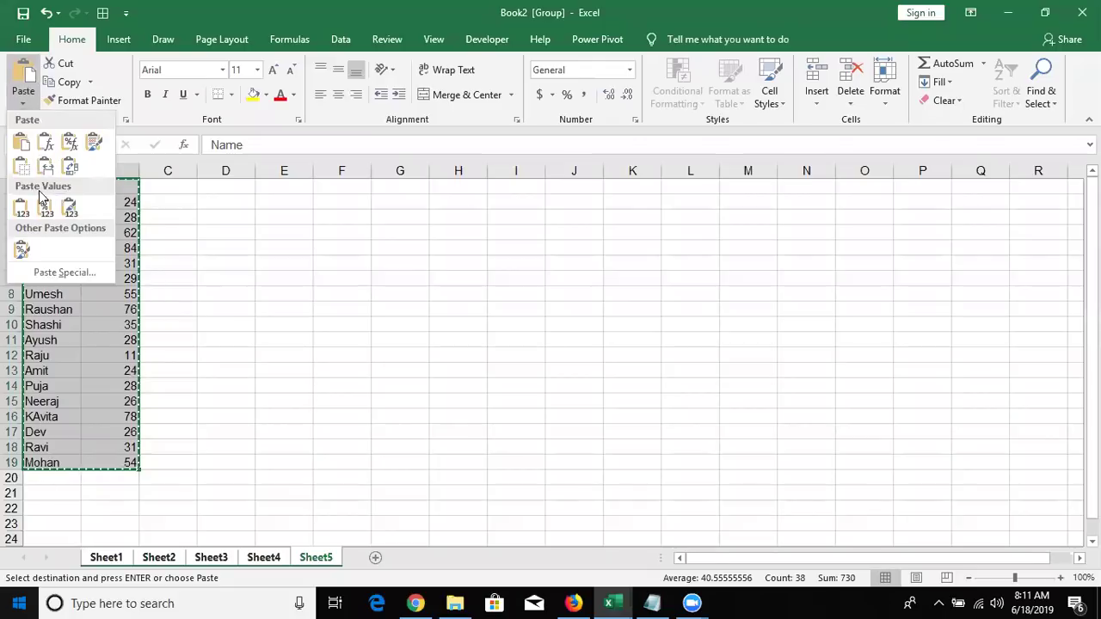
pyautogui.click(25, 213)
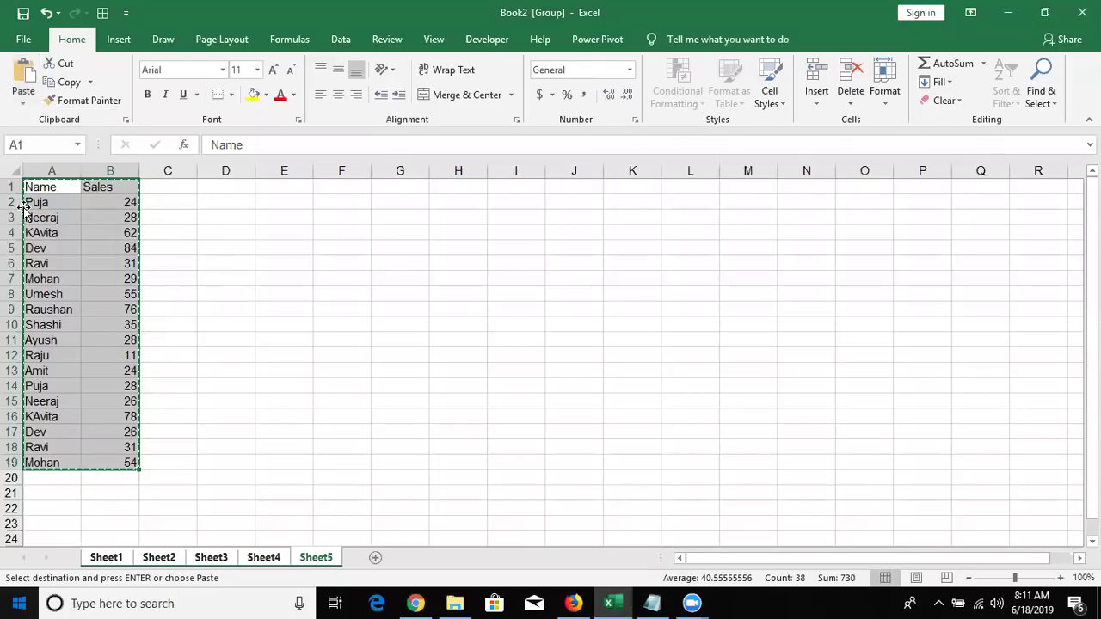
pyautogui.press('Escape')
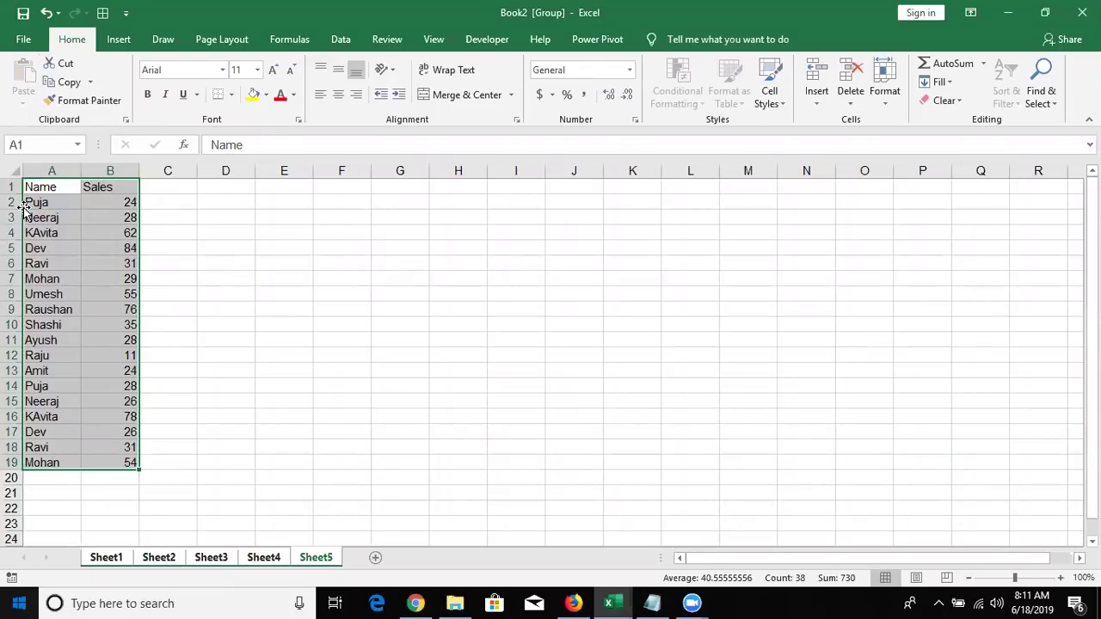
# Ungroup the sheets and review Sheet3, Sheet2 and Sheet1
pyautogui.click(210, 557)
pyautogui.click(163, 558)
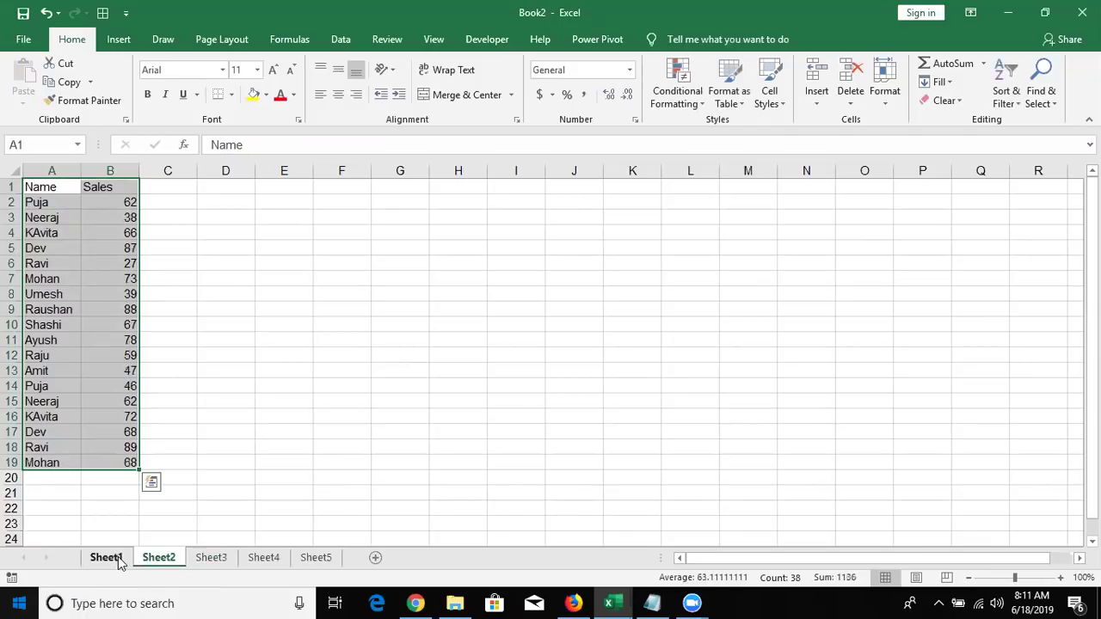
pyautogui.click(118, 556)
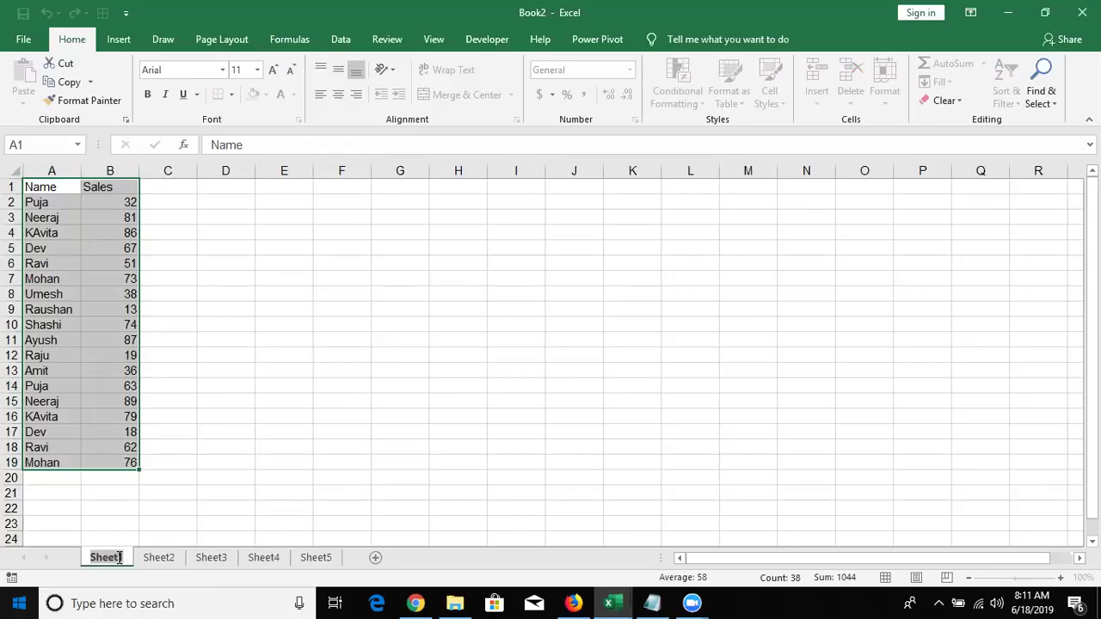
pyautogui.click(251, 463)
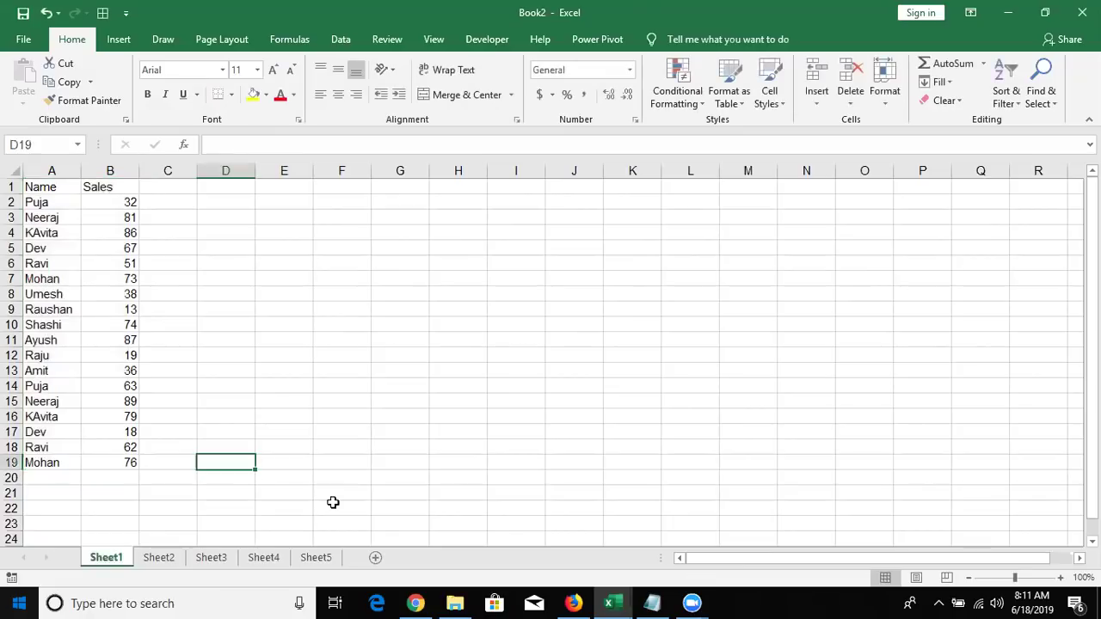
# Insert a new sheet, move it after Sheet5 and rename it Data
pyautogui.click(379, 557)
pyautogui.moveTo(151, 560); pyautogui.dragTo(413, 530)
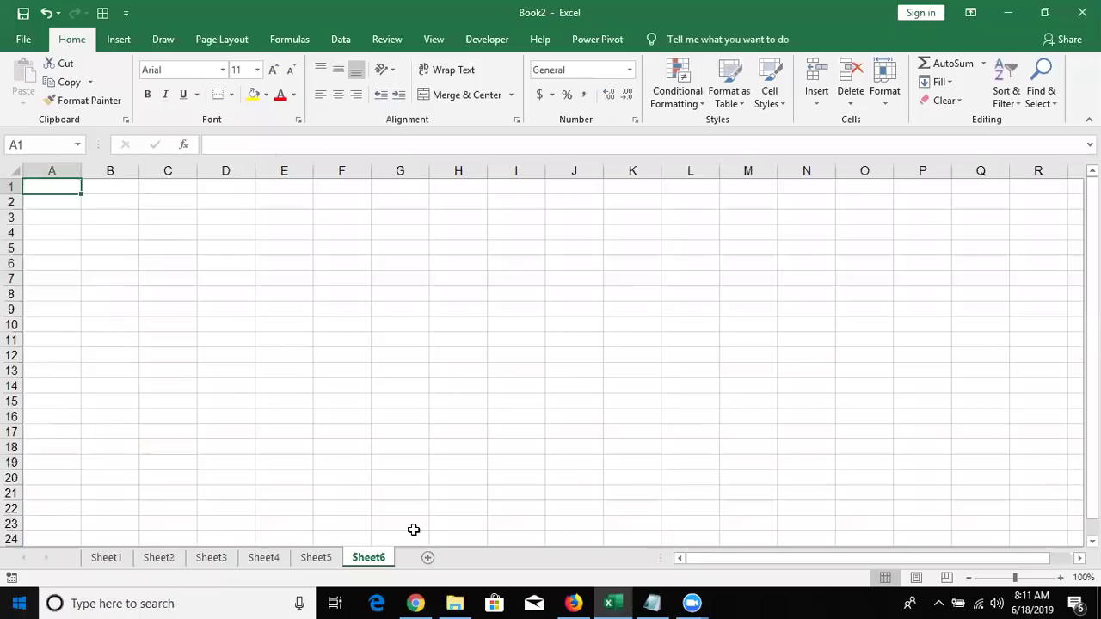
pyautogui.doubleClick(376, 556)
pyautogui.write('Data')
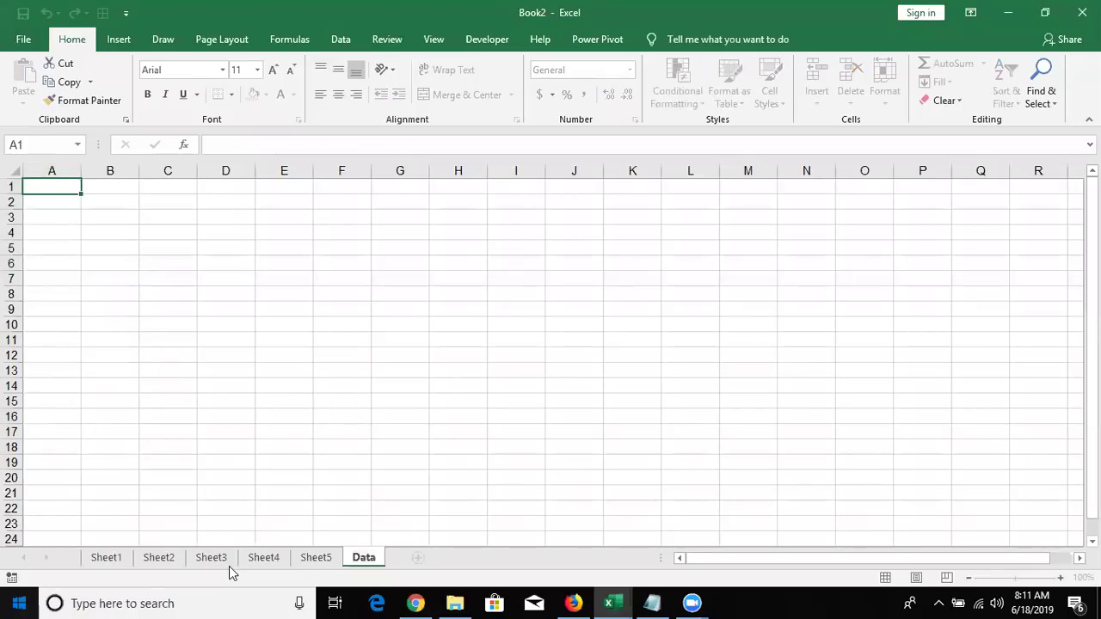
pyautogui.click(112, 561)
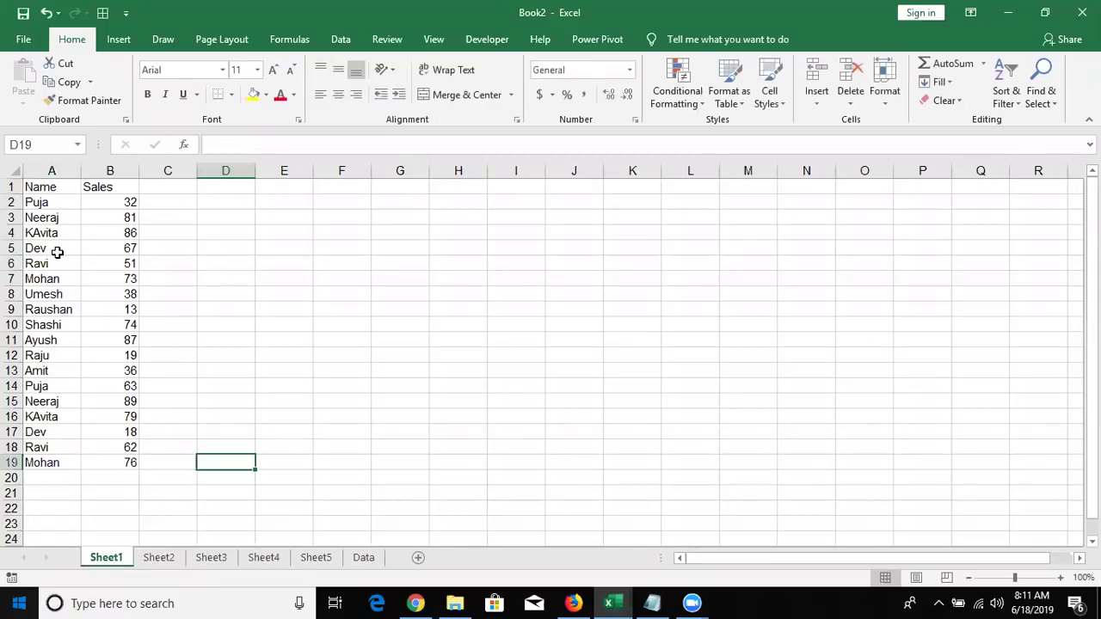
# Flip between the empty Data sheet and the tables on Sheet2 and Sheet3
pyautogui.click(363, 559)
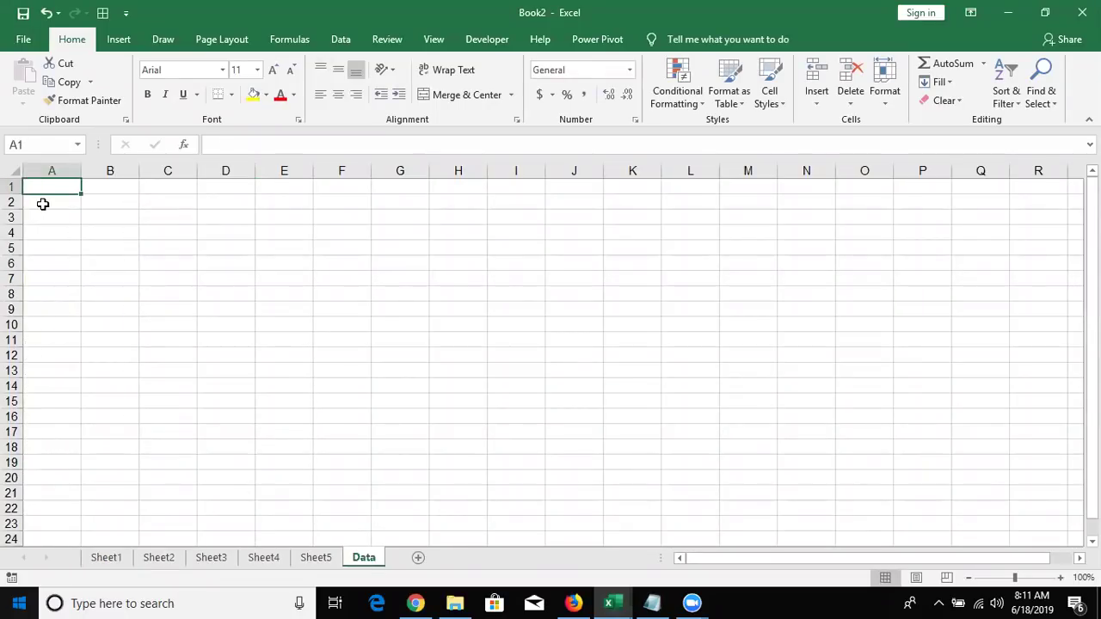
pyautogui.click(174, 558)
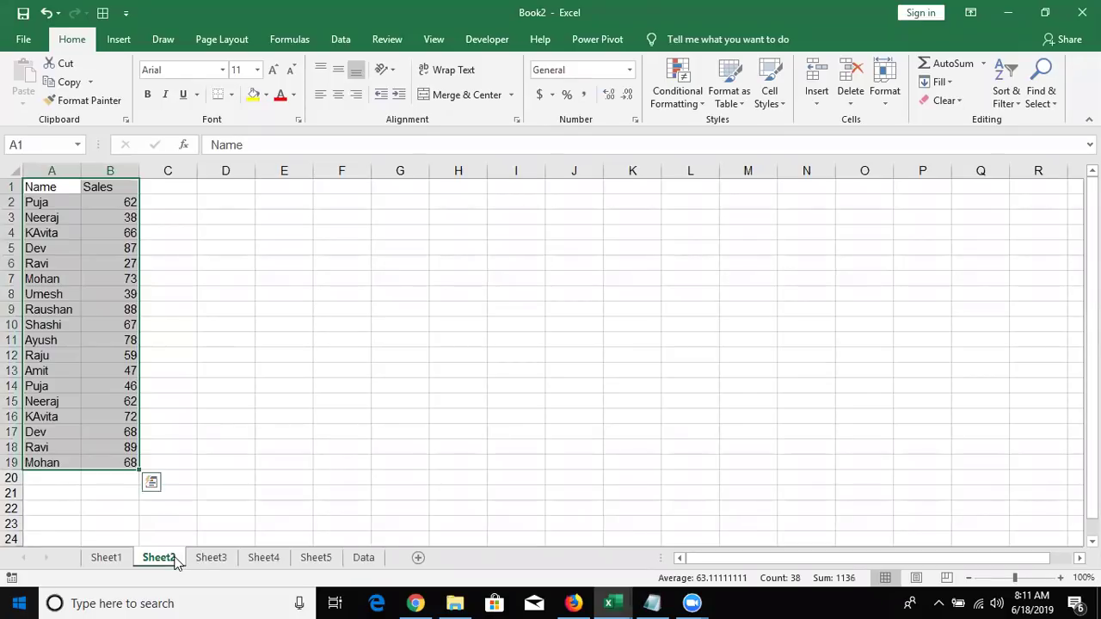
pyautogui.click(364, 556)
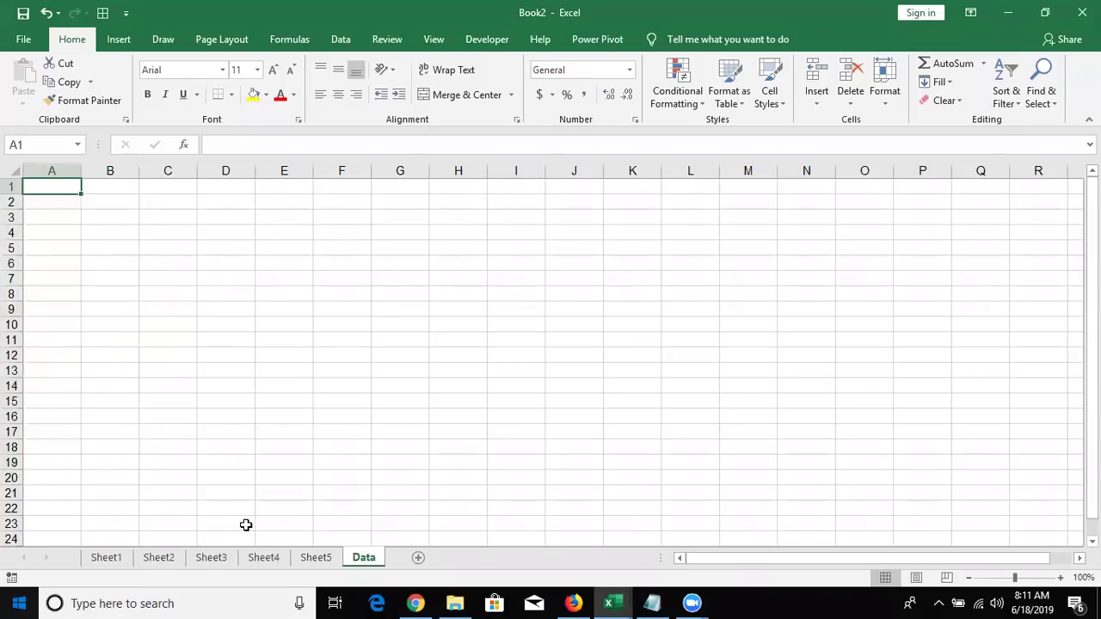
pyautogui.click(212, 559)
pyautogui.click(362, 559)
# Open the Clipboard pane and copy Sheet1's A1:B19 table into it
pyautogui.click(125, 122)
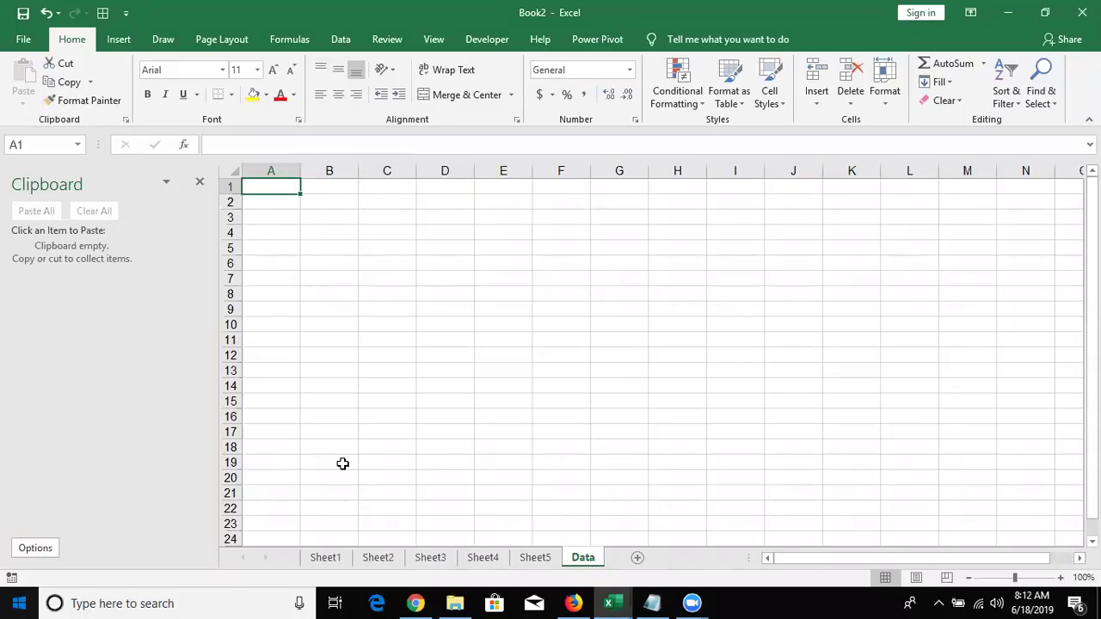
pyautogui.click(325, 558)
pyautogui.click(266, 186)
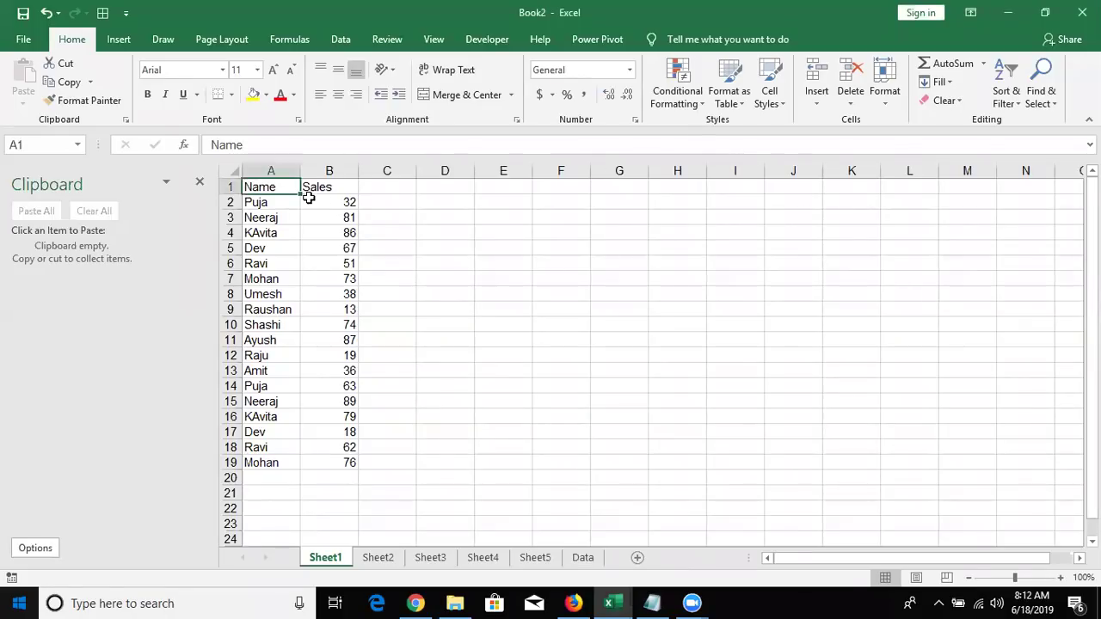
pyautogui.hotkey('shift', 'Right')
pyautogui.hotkey('ctrl', 'shift', 'Down')
pyautogui.hotkey('ctrl', 'c')
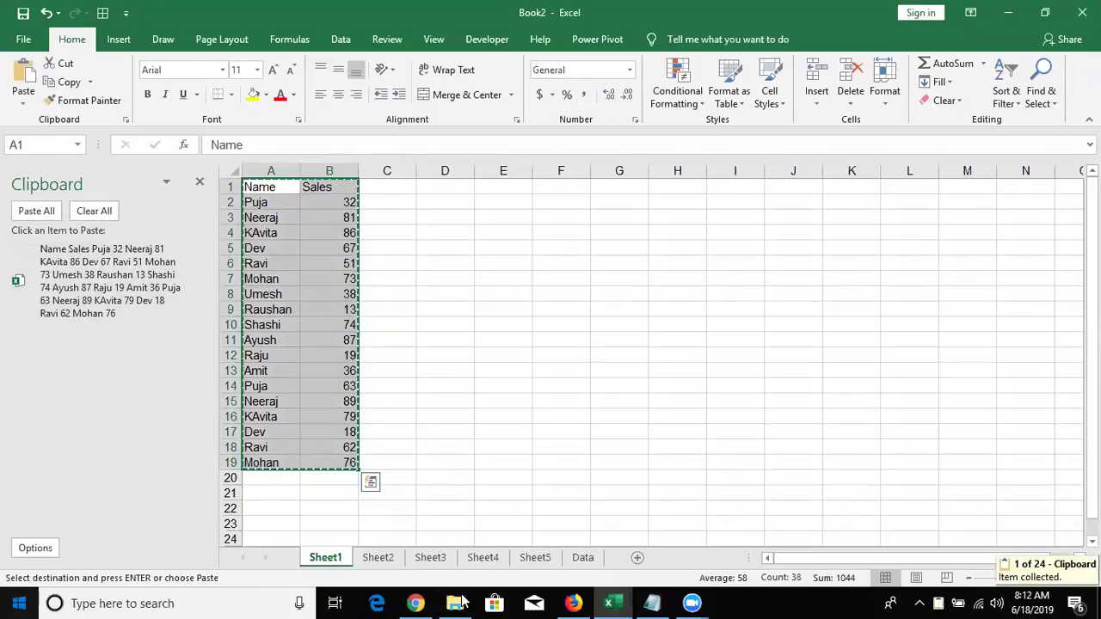
# Copy the tables from Sheet2 through Sheet5, then Paste All onto the Data sheet
pyautogui.click(389, 561)
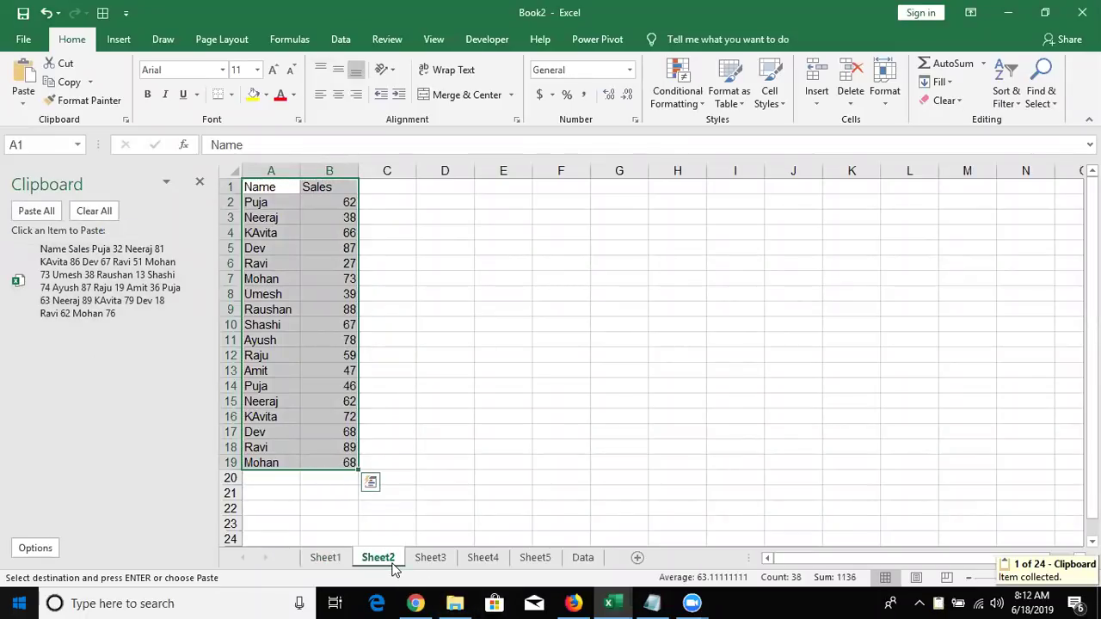
pyautogui.hotkey('ctrl', 'c')
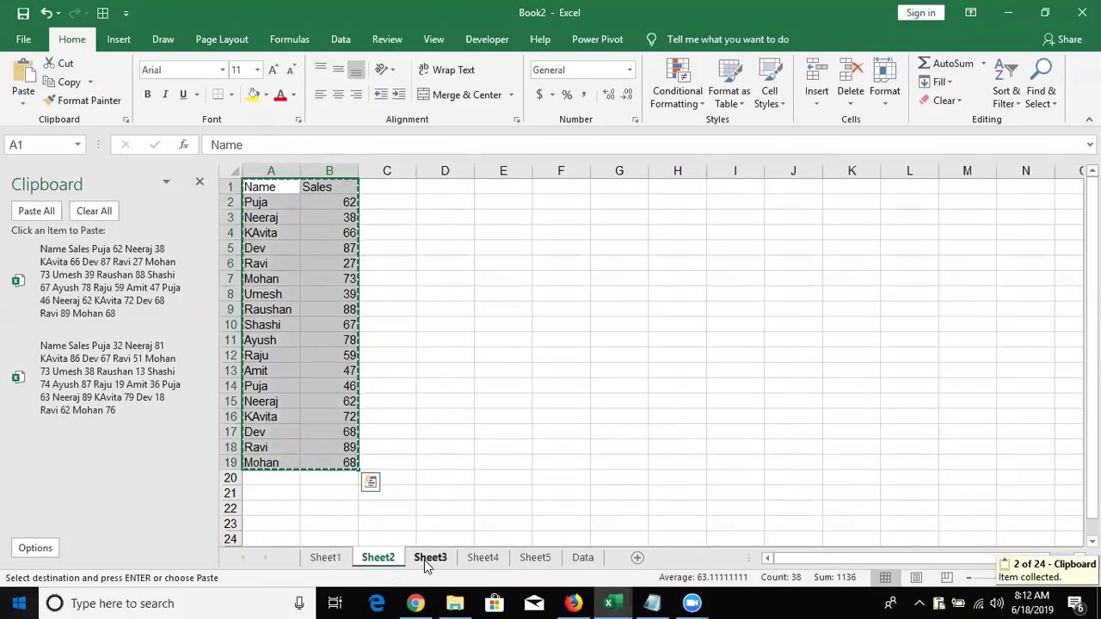
pyautogui.click(424, 560)
pyautogui.hotkey('ctrl', 'c')
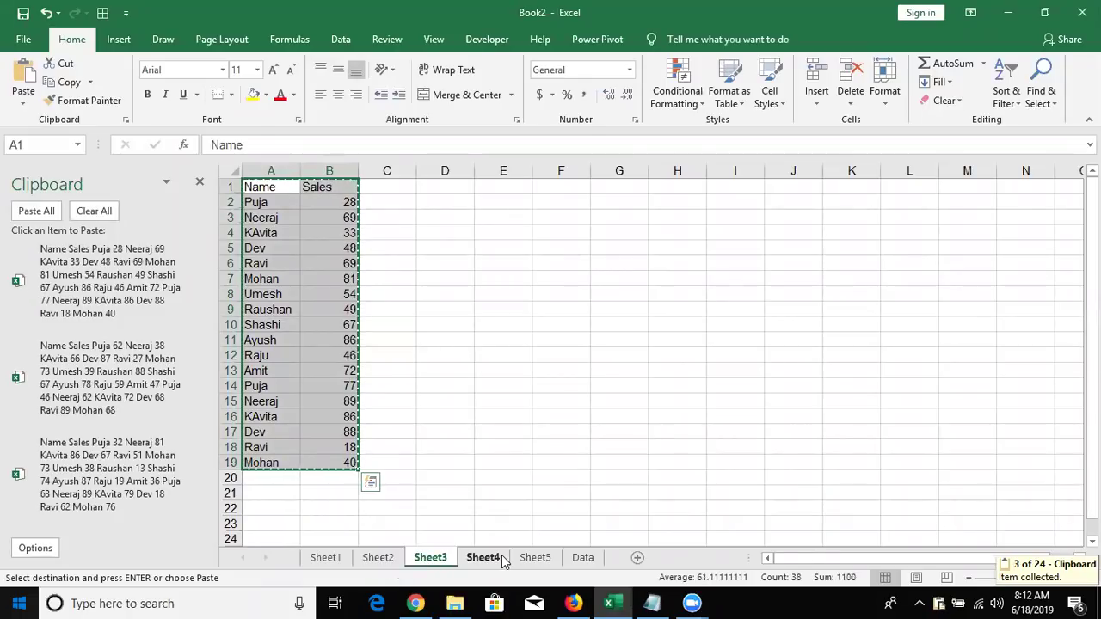
pyautogui.click(503, 560)
pyautogui.hotkey('ctrl', 'c')
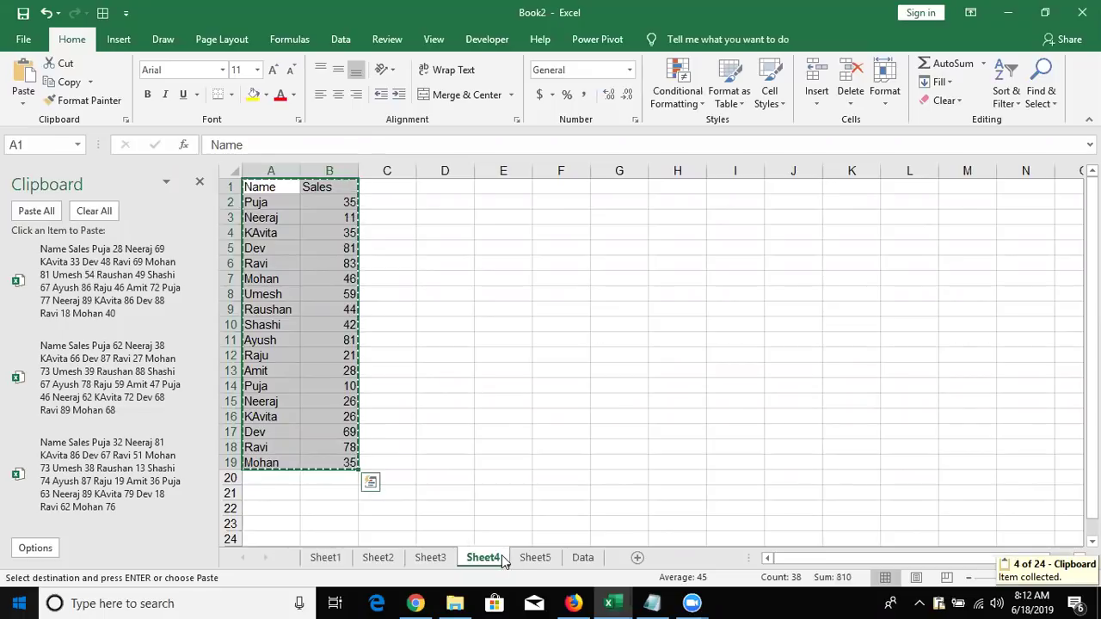
pyautogui.click(533, 560)
pyautogui.hotkey('ctrl', 'c')
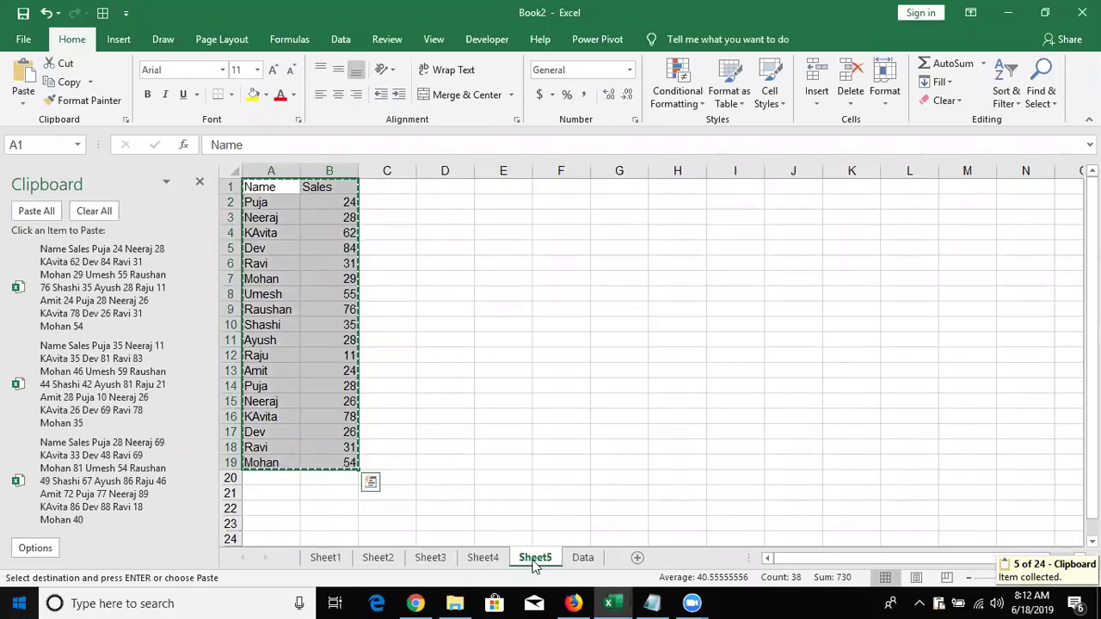
pyautogui.click(579, 560)
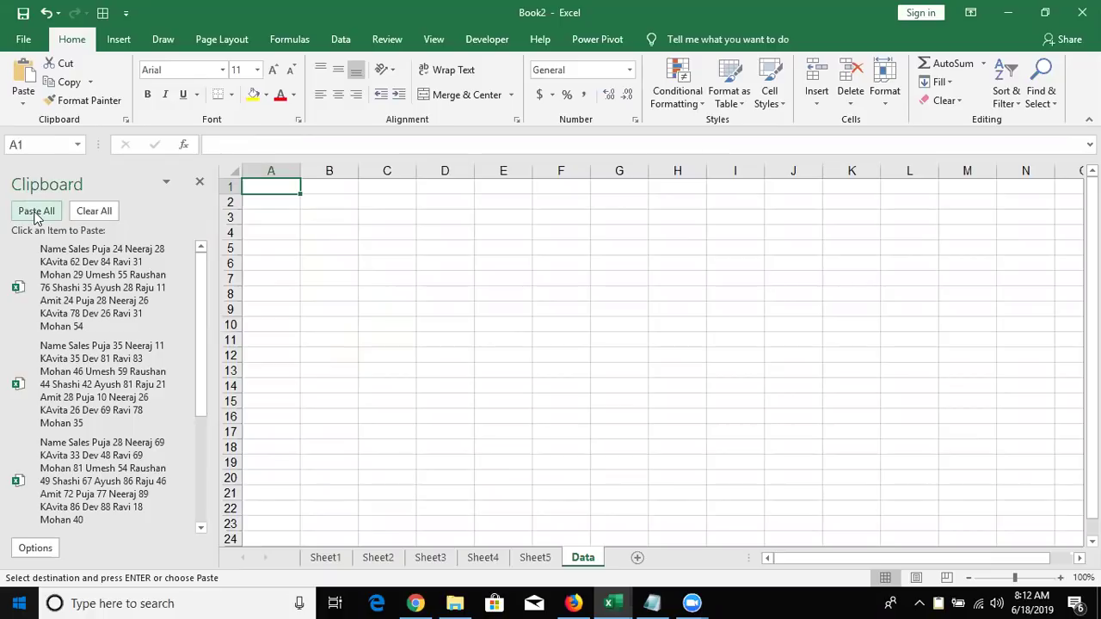
pyautogui.click(36, 212)
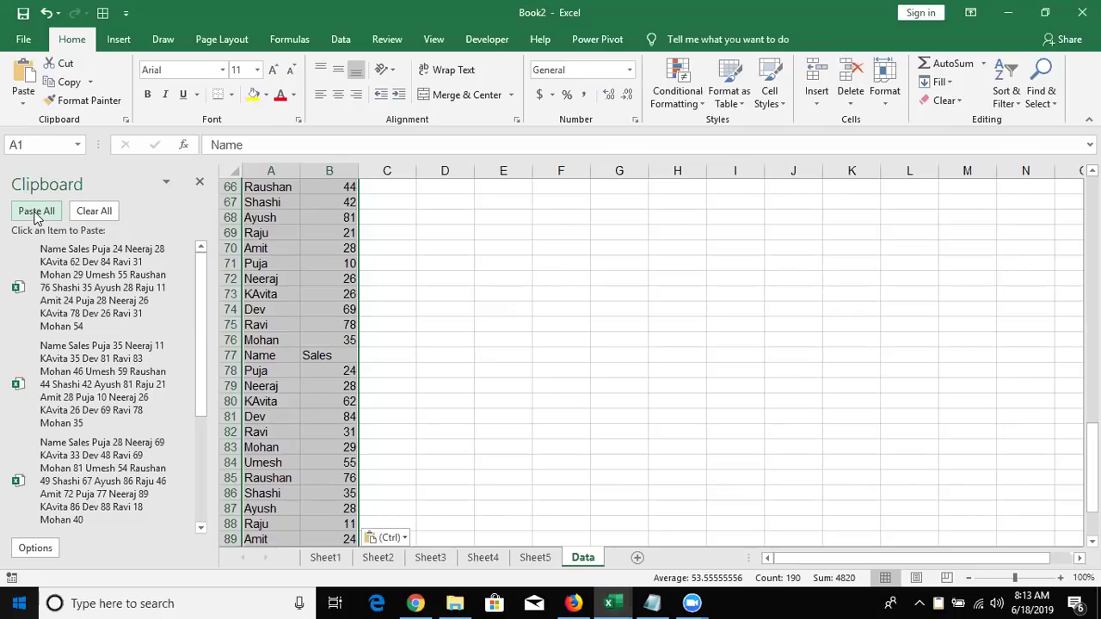
# Clear the Office Clipboard and select the data rows in columns A–B below the header
pyautogui.click(83, 213)
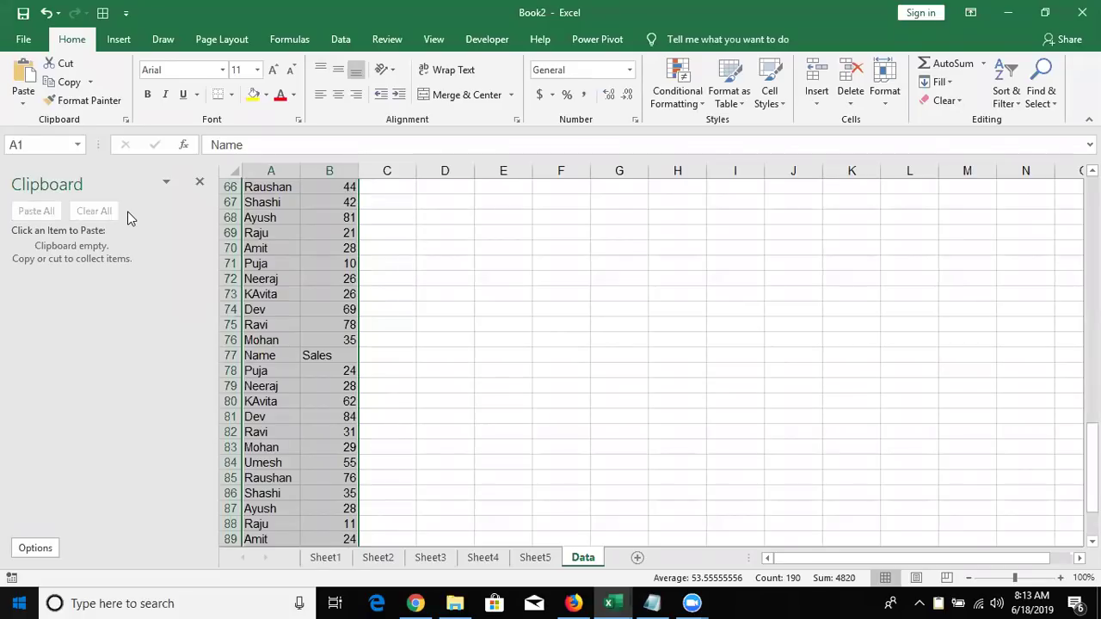
pyautogui.hotkey('ctrl', 'Home')
pyautogui.press('Down')
pyautogui.hotkey('shift', 'Right')
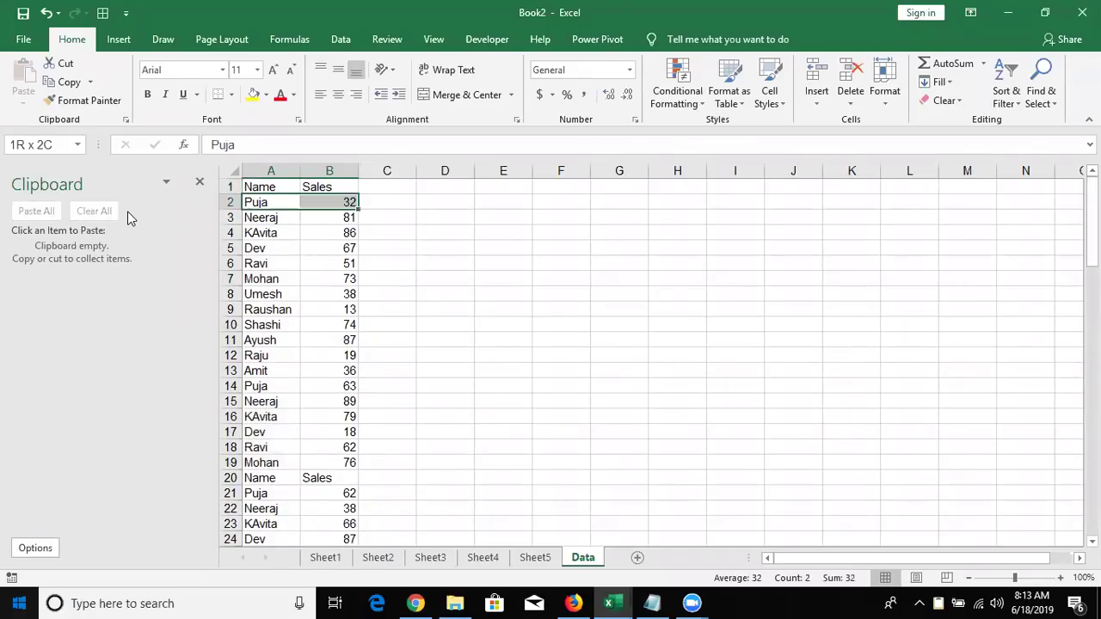
pyautogui.hotkey('ctrl', 'shift', 'Down')
pyautogui.hotkey('ctrl', 'shift', 'Down')
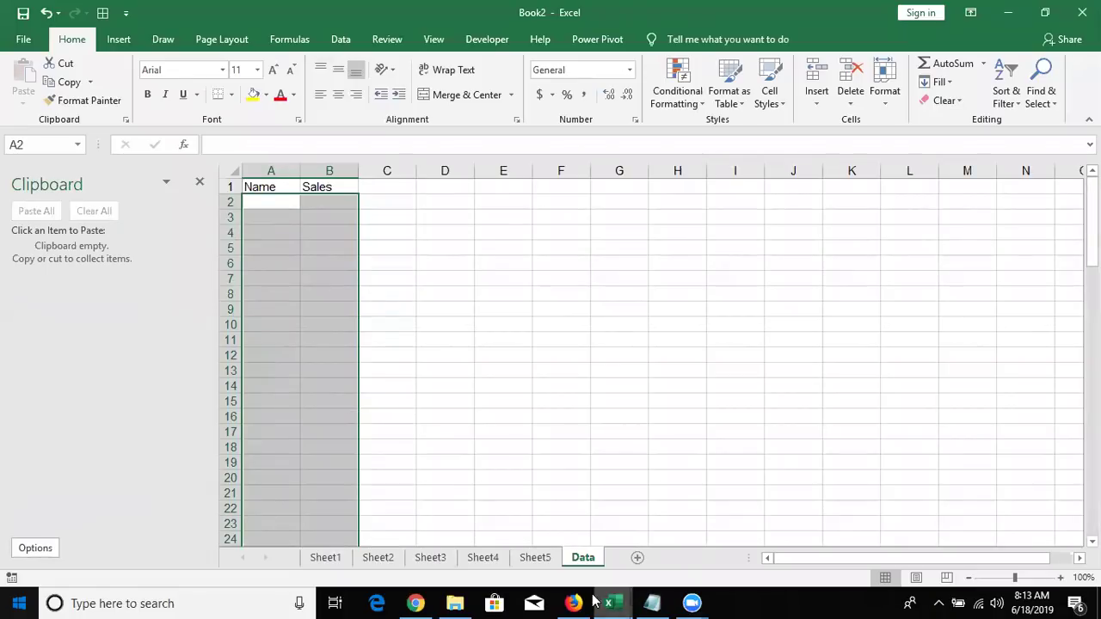
pyautogui.moveTo(575, 601)
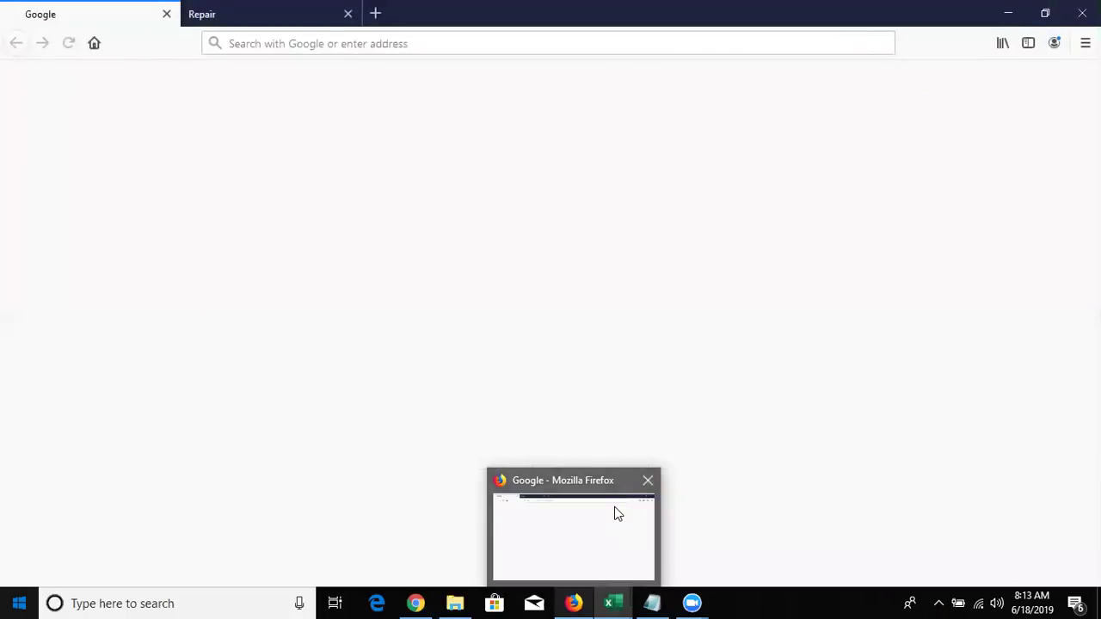
# Switch from Firefox back to the Book2 workbook via the Excel taskbar thumbnail
pyautogui.click(614, 508)
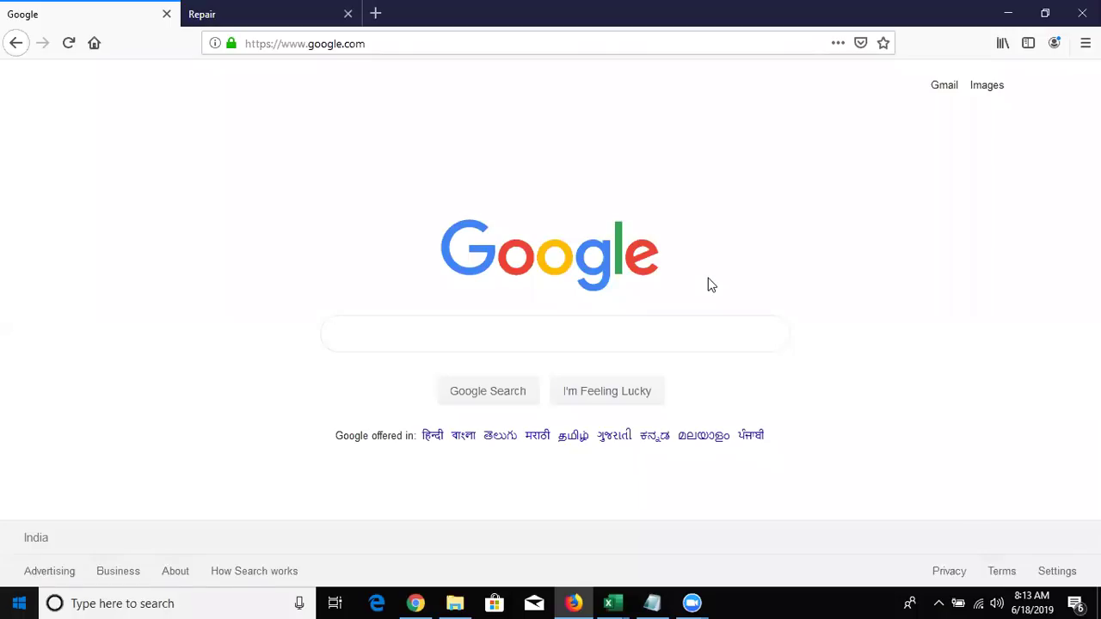
pyautogui.write('sd')
pyautogui.click(604, 602)
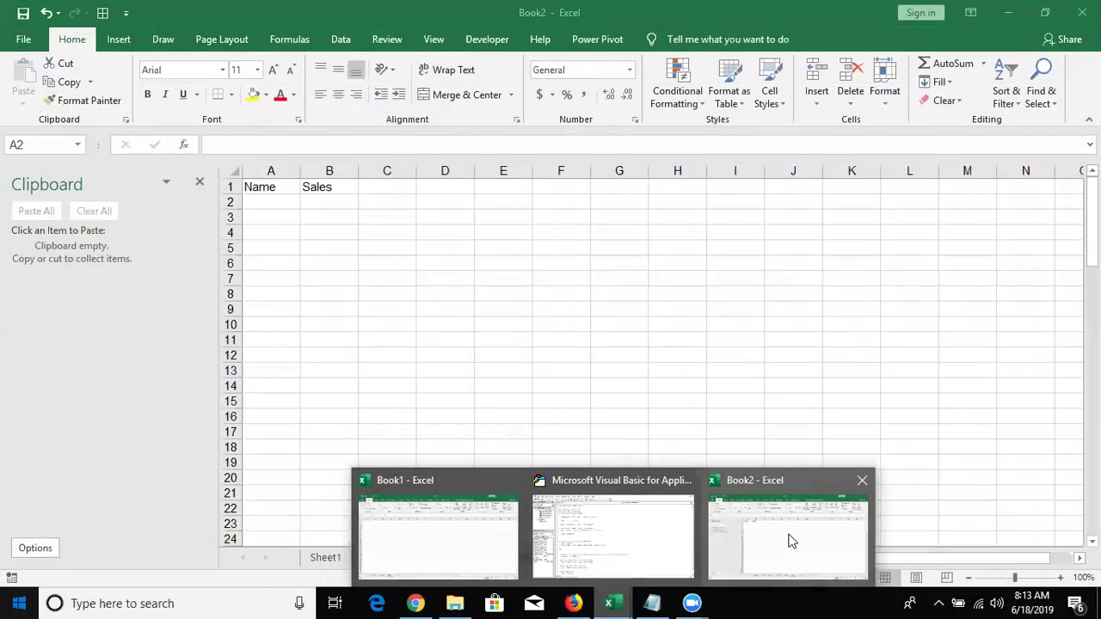
pyautogui.click(787, 534)
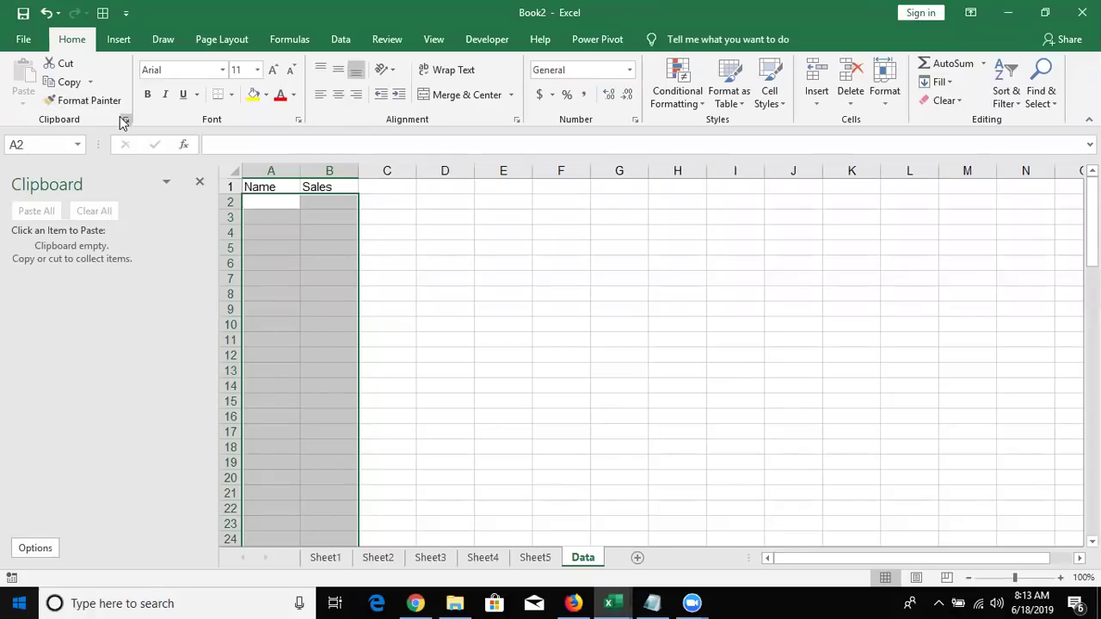
# Deselect the Name/Sales columns and close the Clipboard pane
pyautogui.click(508, 265)
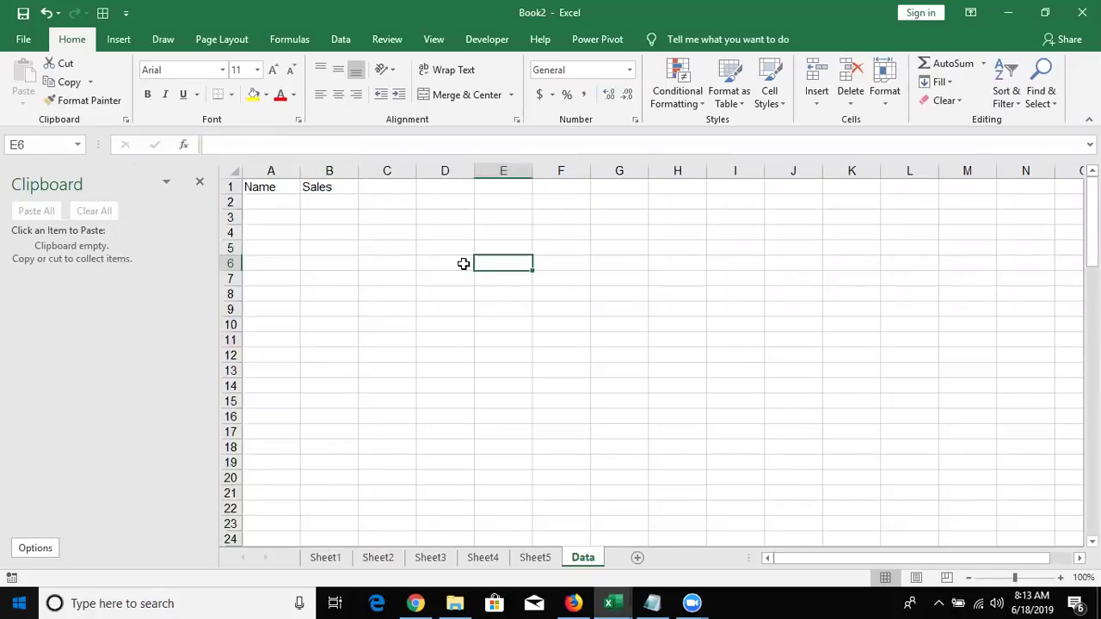
pyautogui.click(201, 184)
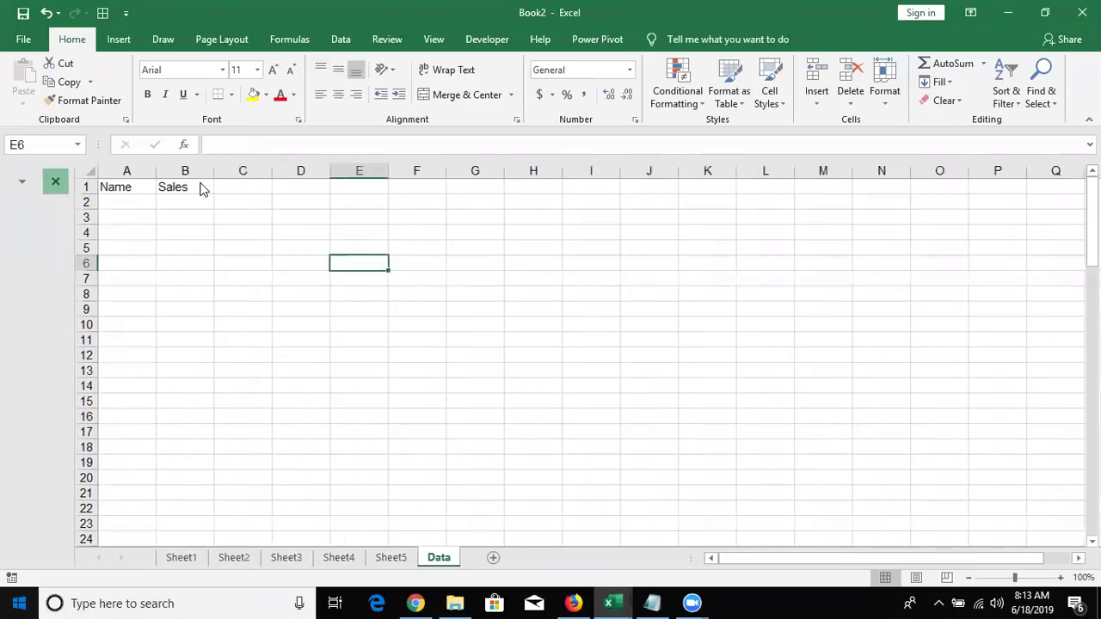
pyautogui.click(142, 222)
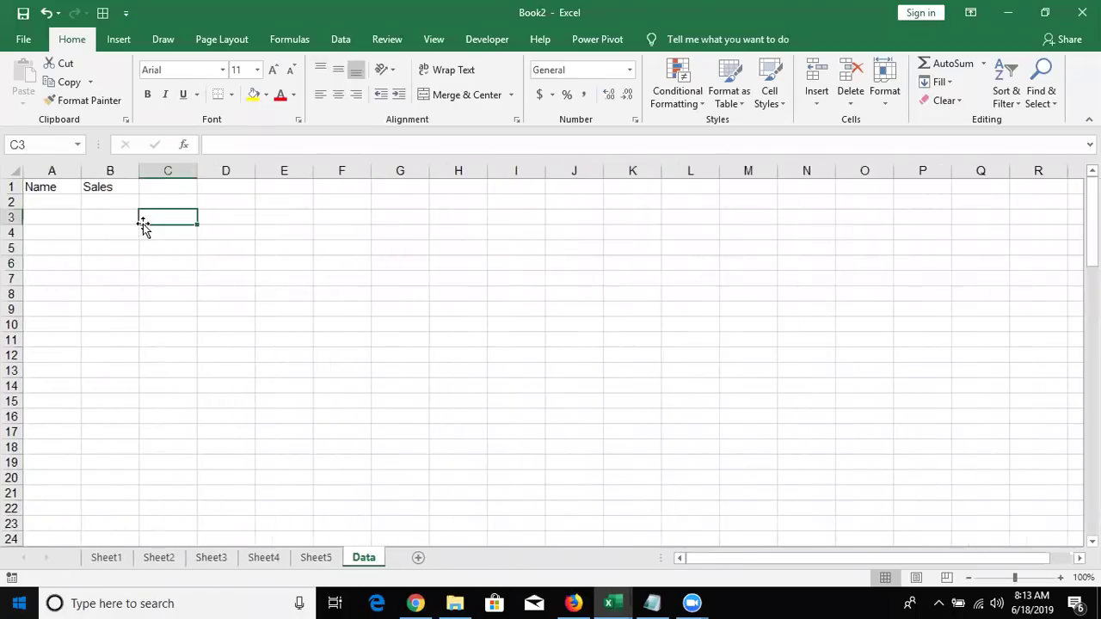
pyautogui.click(134, 213)
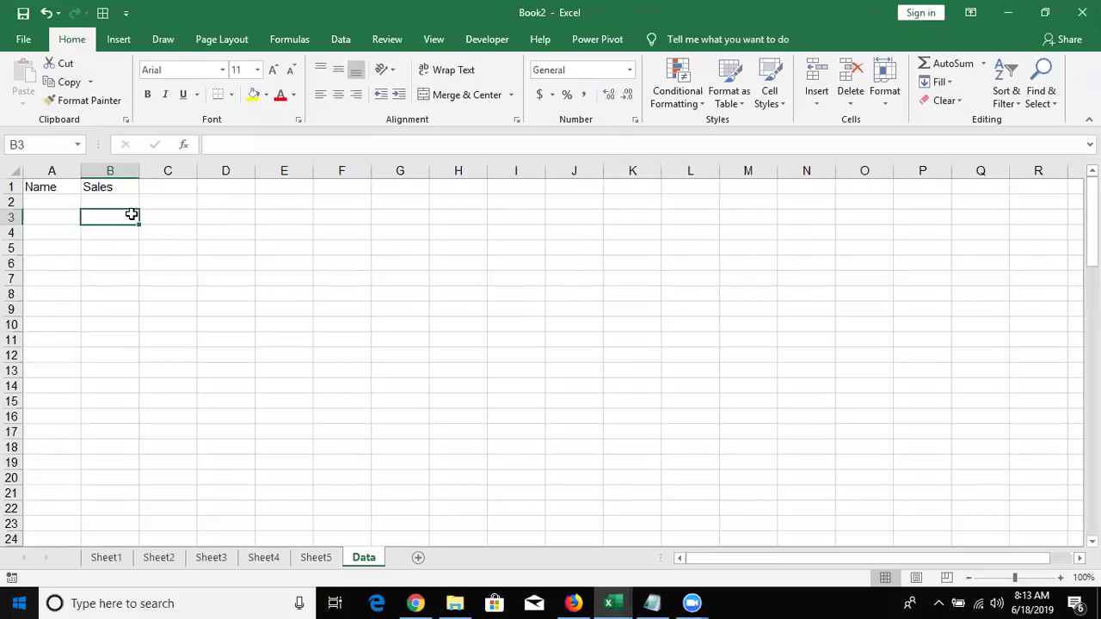
# Add the new sheet Sheet7 and enter =RANDBETWEEN(10,90) in A1
pyautogui.click(419, 559)
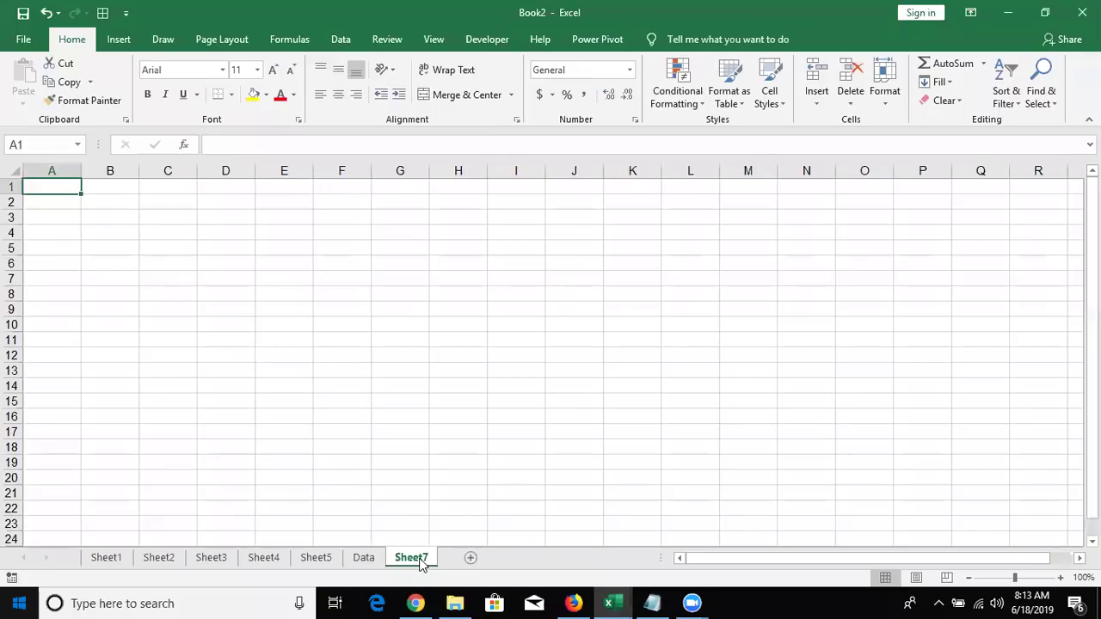
pyautogui.write('=ra')
pyautogui.press('Down')
pyautogui.press('Down')
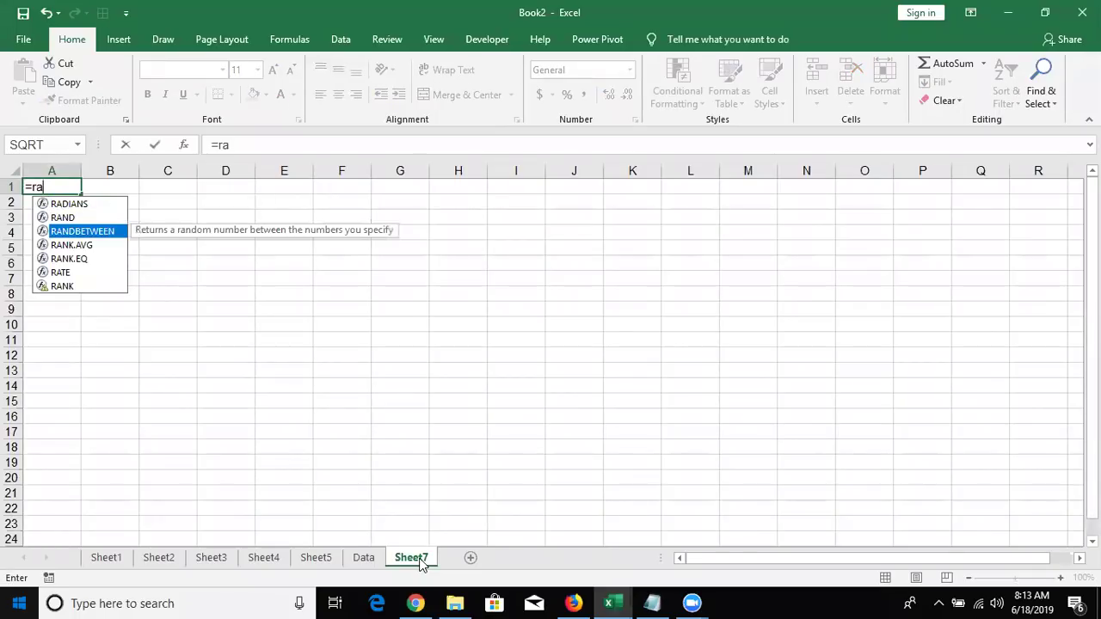
pyautogui.press('Tab')
pyautogui.write('10,90')
pyautogui.press('Return')
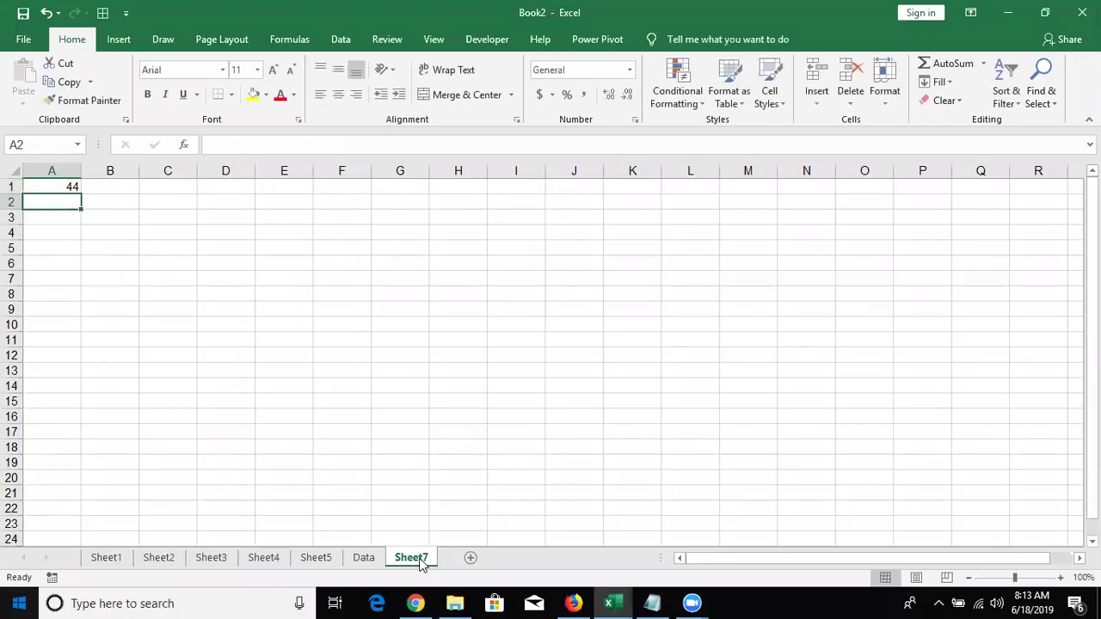
# Fill the range A1:L18 with the RANDBETWEEN formula
pyautogui.press('Up')
pyautogui.hotkey('shift', 'Right')
pyautogui.hotkey('shift', 'Right')
pyautogui.hotkey('shift', 'Right')
pyautogui.hotkey('shift', 'Right')
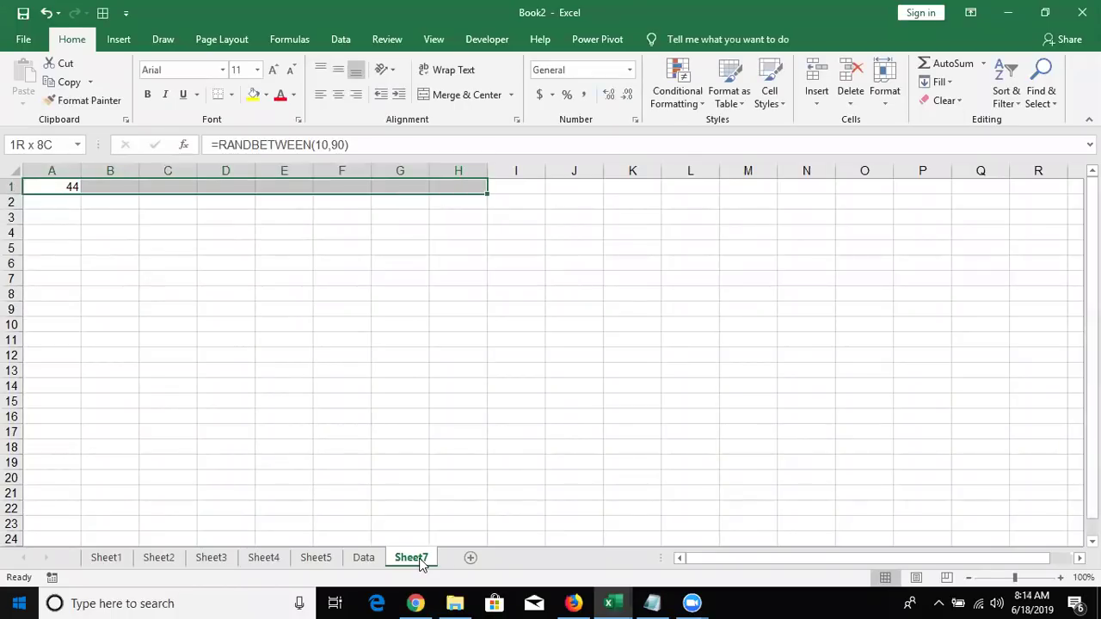
pyautogui.hotkey('shift', 'Right')
pyautogui.hotkey('shift', 'Down')
pyautogui.hotkey('shift', 'Down')
pyautogui.hotkey('shift', 'Down')
pyautogui.hotkey('shift', 'Down')
pyautogui.hotkey('shift', 'Right')
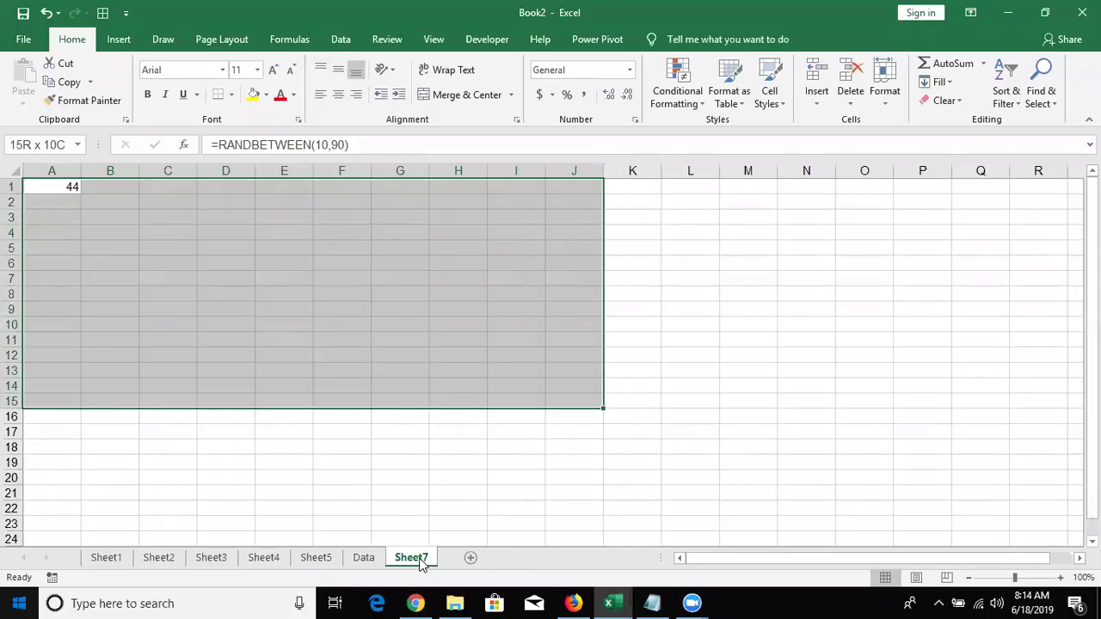
pyautogui.hotkey('shift', 'Right')
pyautogui.hotkey('shift', 'Right')
pyautogui.hotkey('shift', 'Down')
pyautogui.hotkey('shift', 'Down')
pyautogui.hotkey('shift', 'Down')
pyautogui.hotkey('ctrl', 'v')
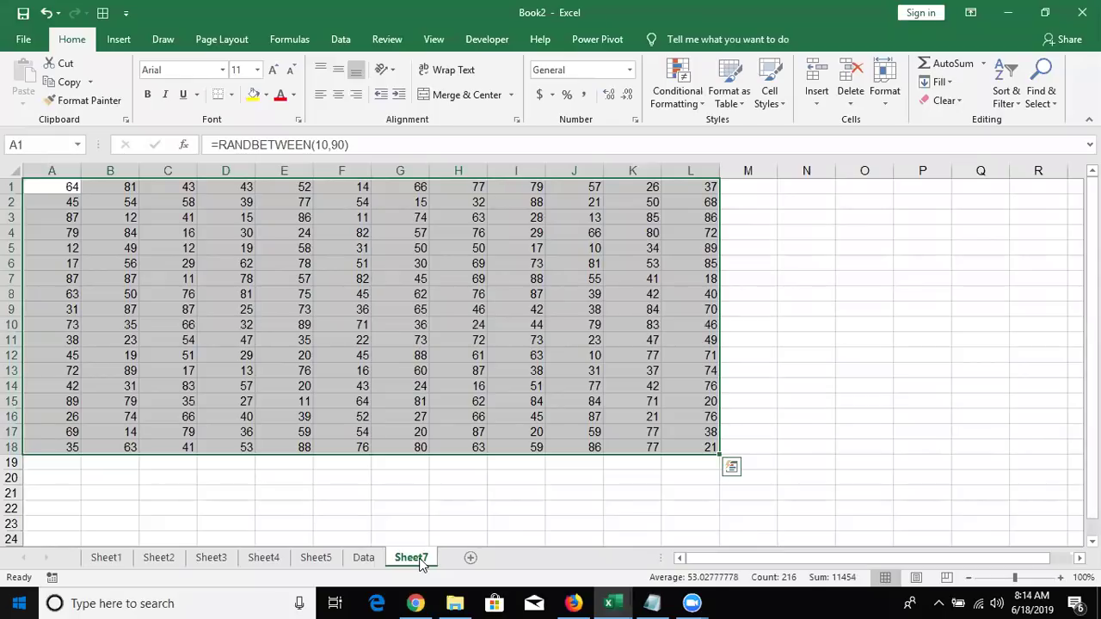
# Select the whole A1:L18 block of random numbers
pyautogui.hotkey('ctrl', 'Home')
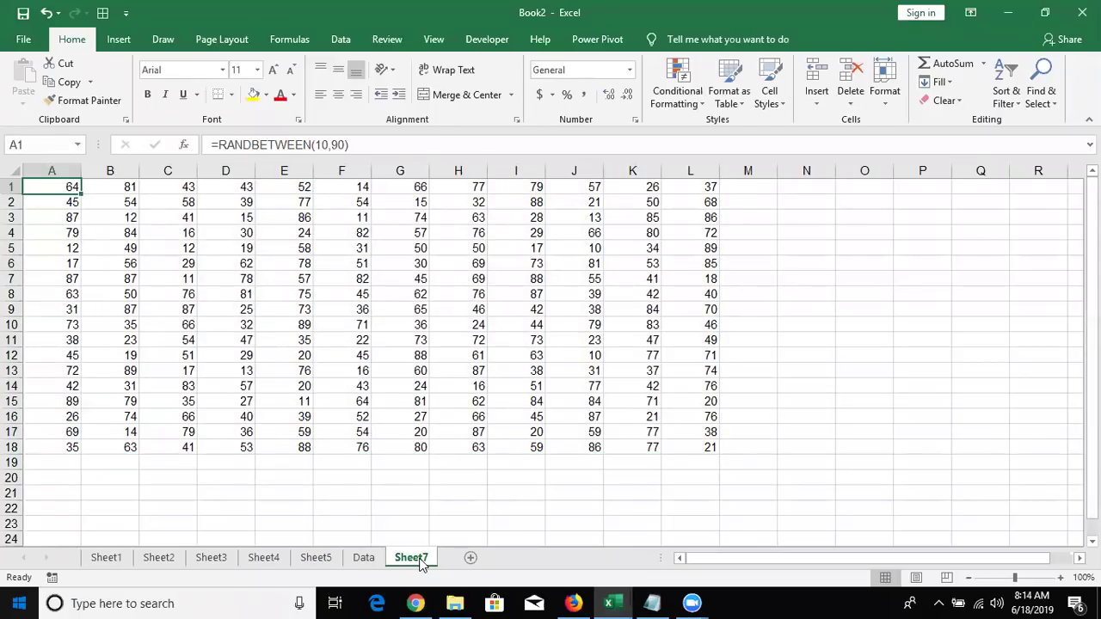
pyautogui.press('Down')
pyautogui.press('Up')
pyautogui.hotkey('ctrl', 'a')
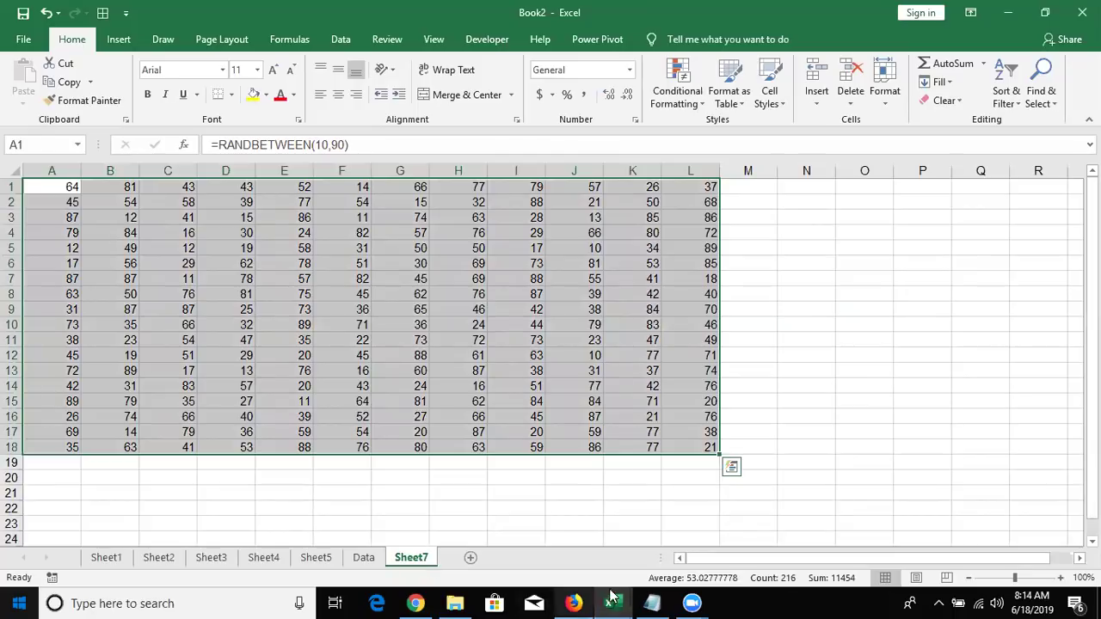
pyautogui.click(480, 329)
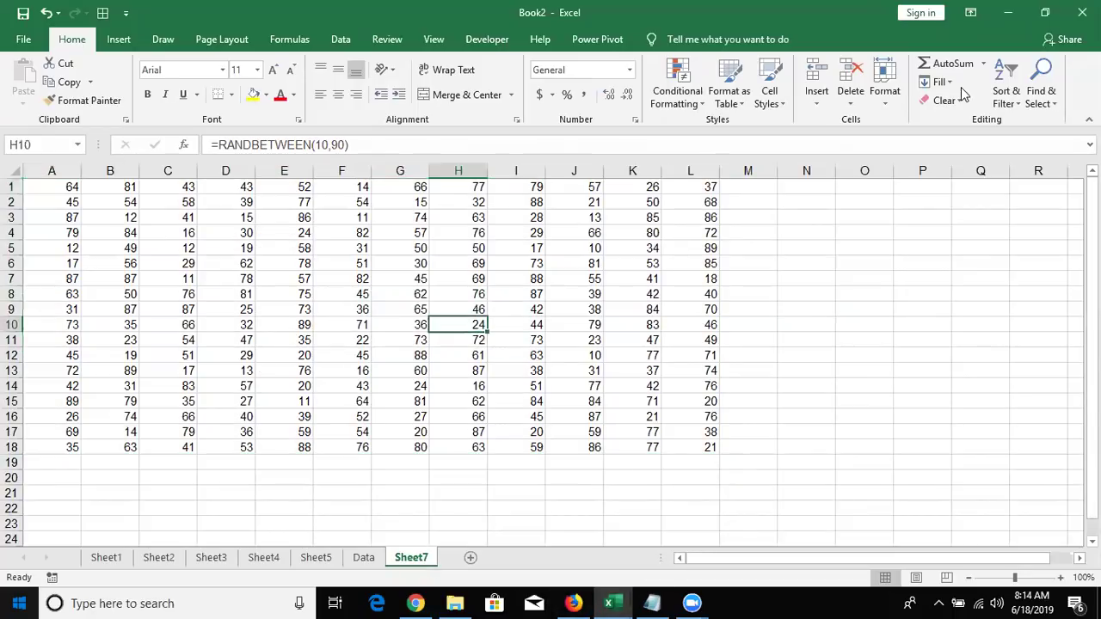
pyautogui.click(1050, 107)
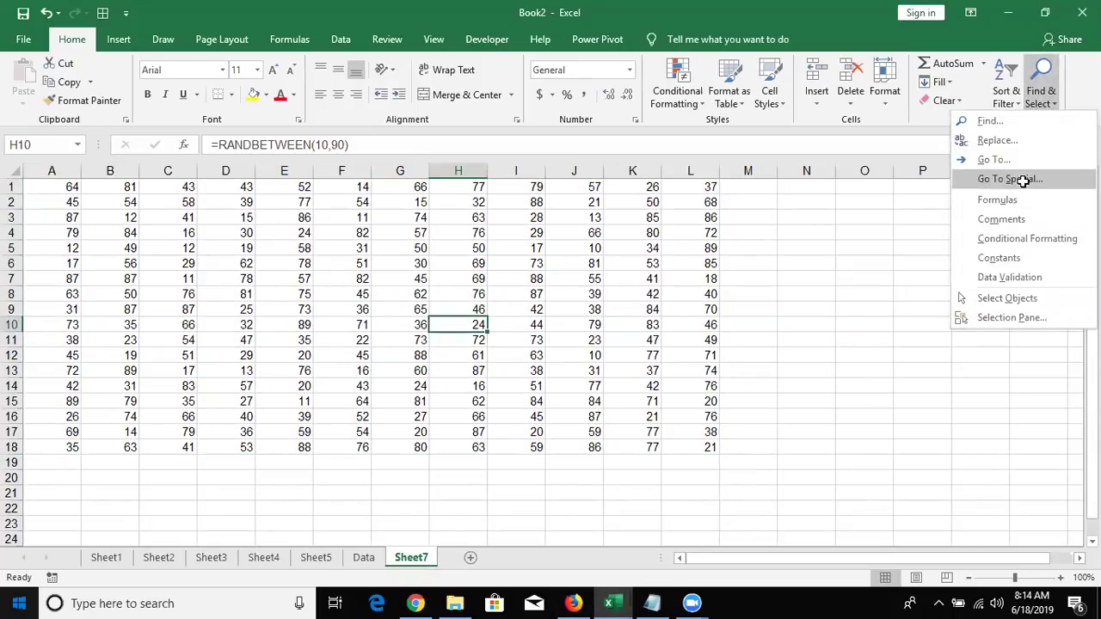
pyautogui.click(1020, 180)
pyautogui.click(629, 317)
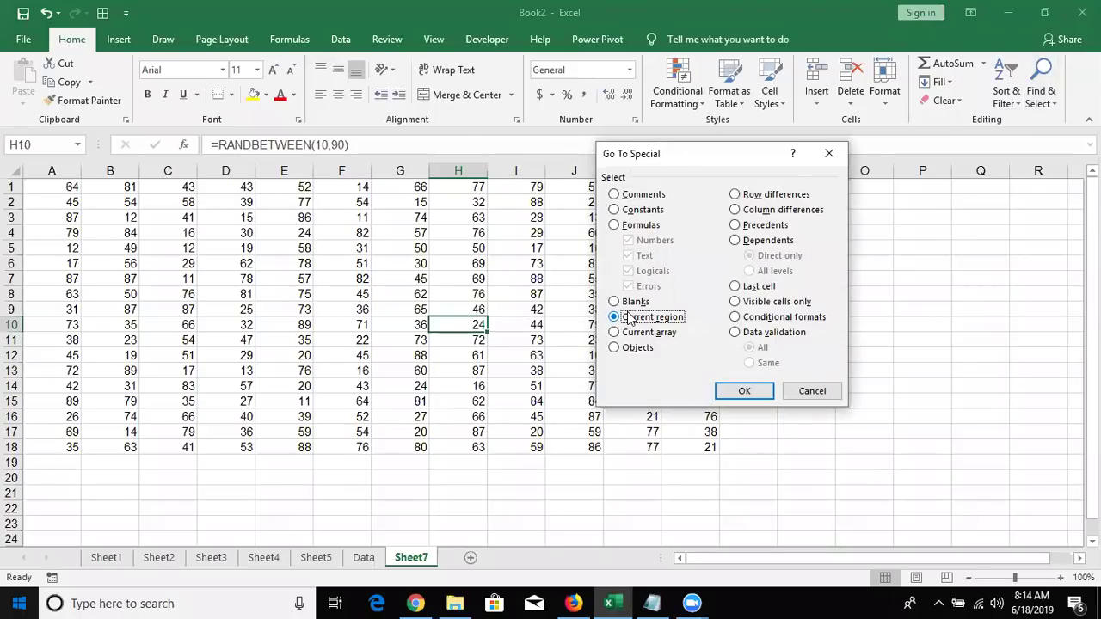
pyautogui.press('Return')
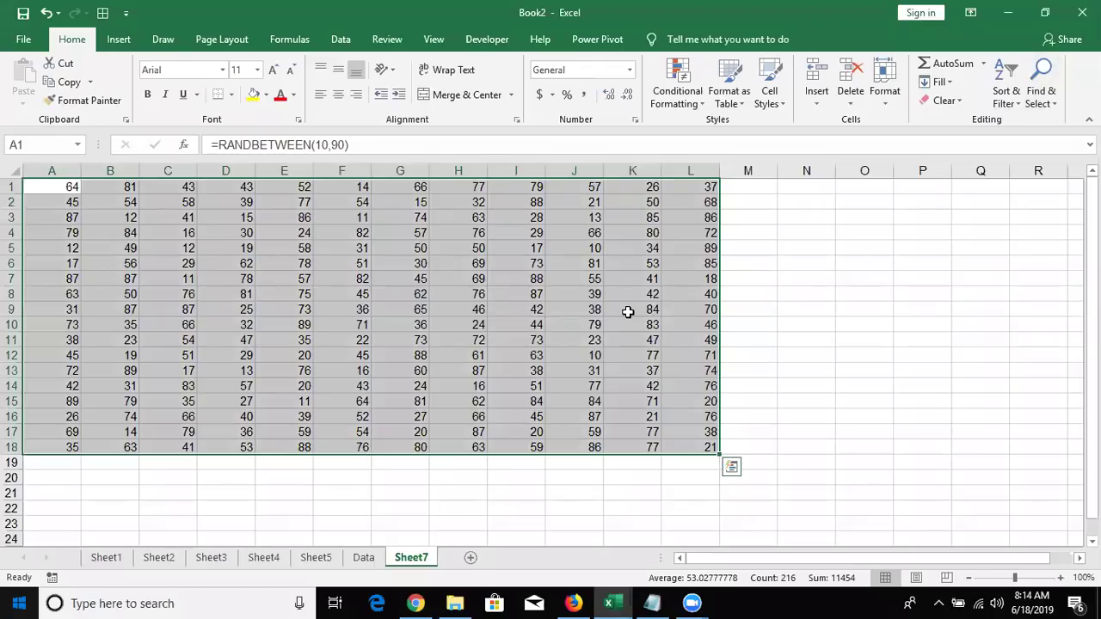
pyautogui.hotkey('ctrl', 'a')
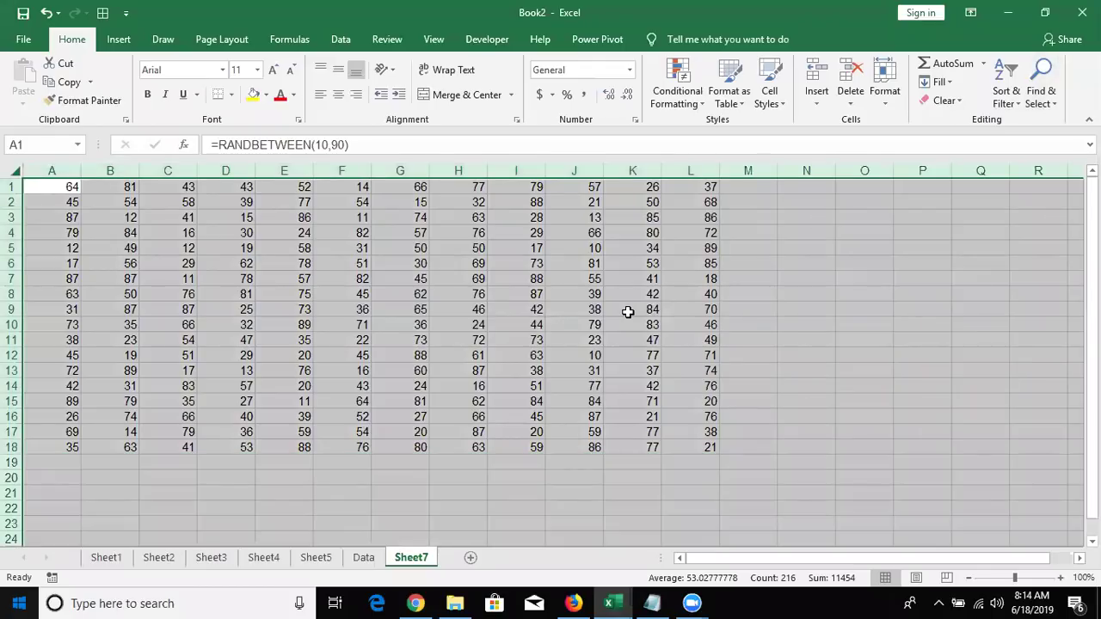
pyautogui.doubleClick(628, 312)
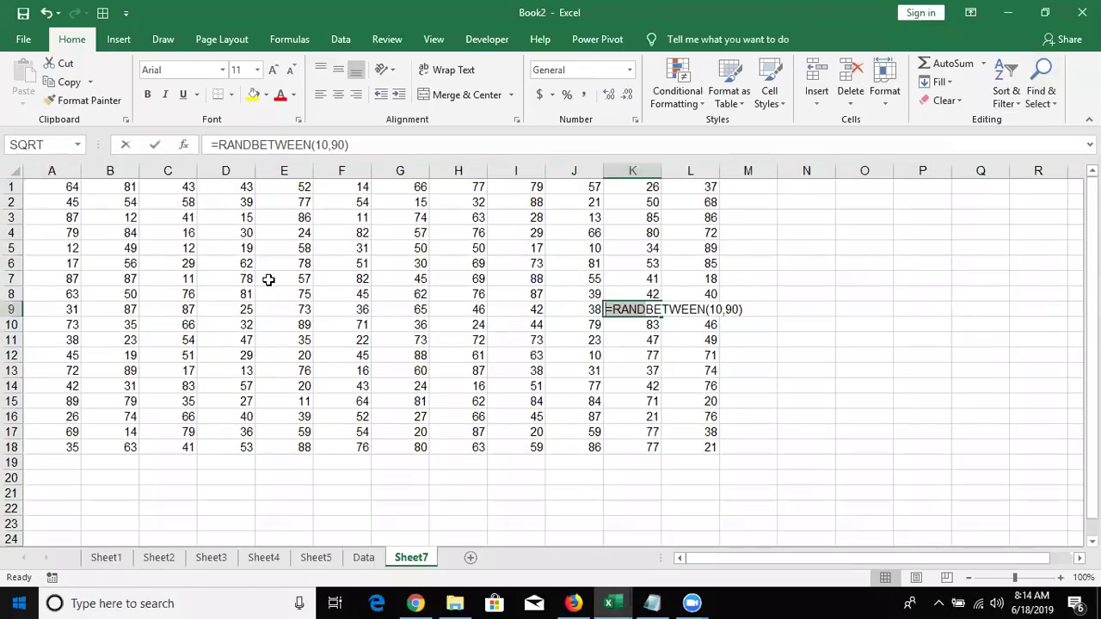
pyautogui.click(20, 173)
pyautogui.press('Escape')
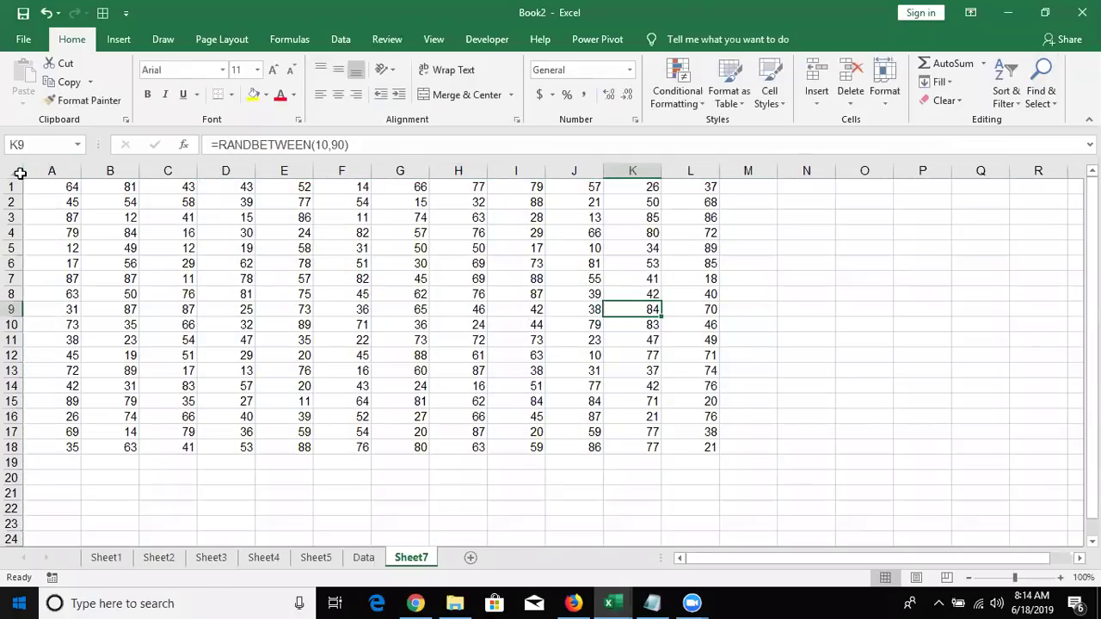
pyautogui.click(13, 173)
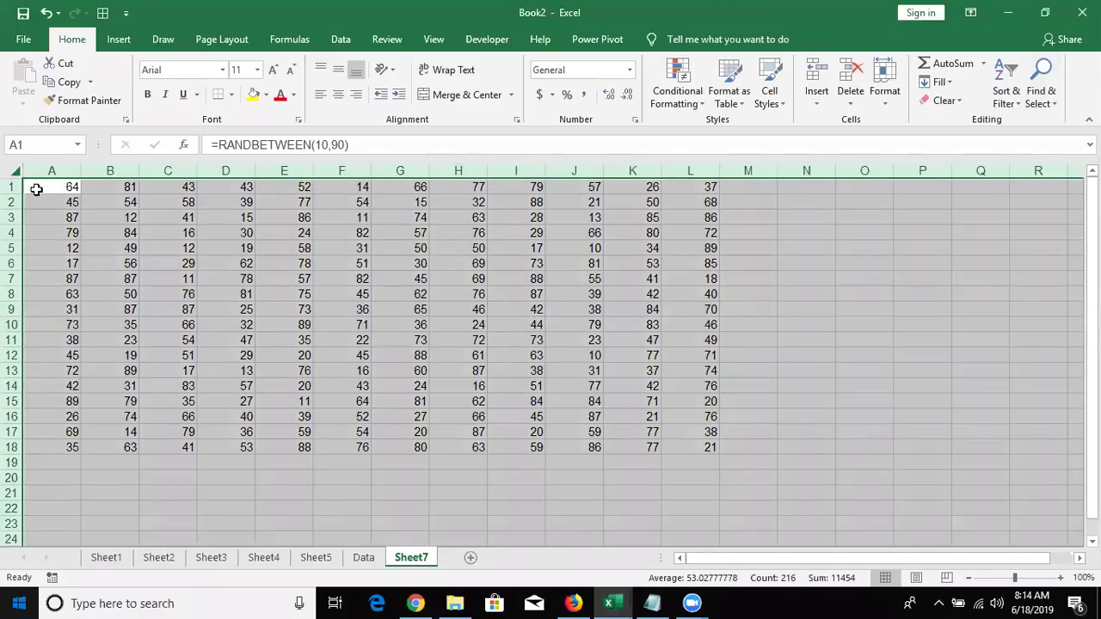
pyautogui.click(99, 224)
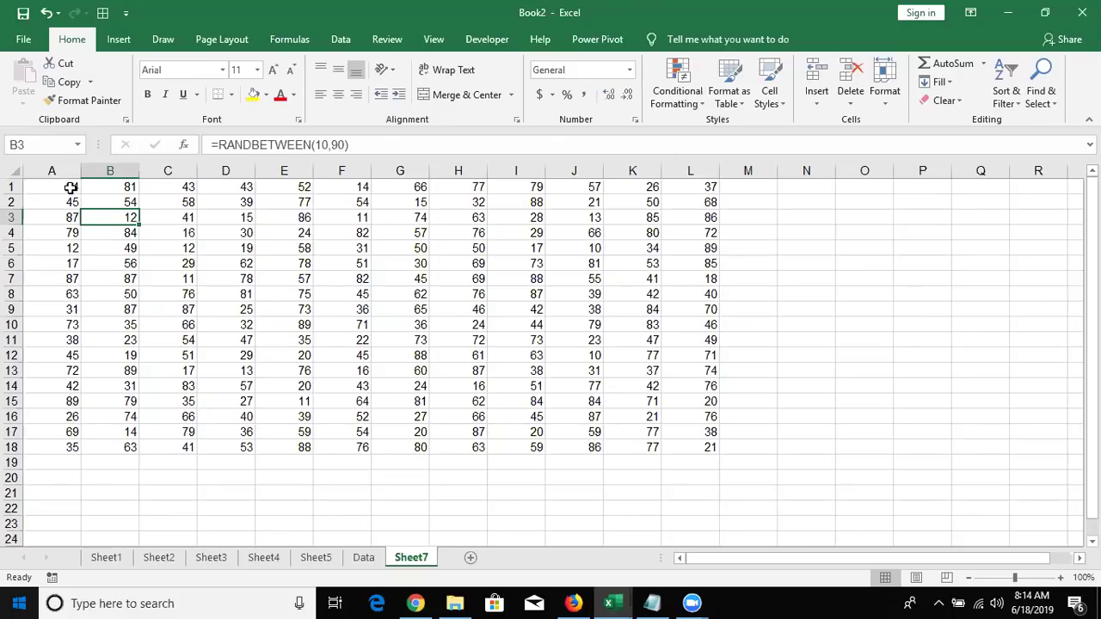
pyautogui.moveTo(71, 187); pyautogui.dragTo(712, 444)
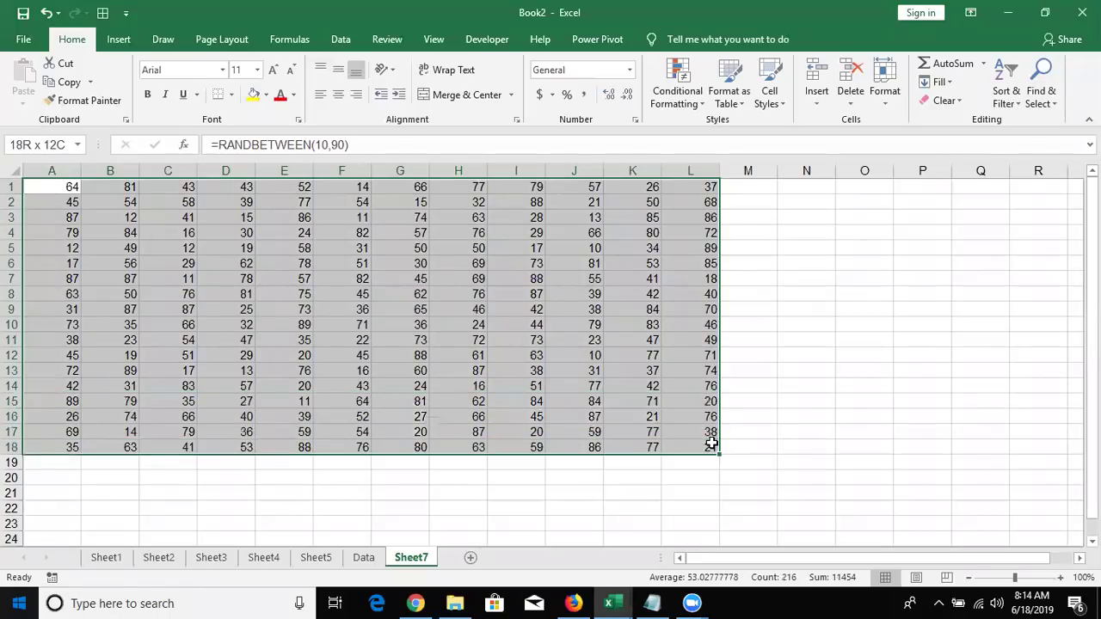
pyautogui.click(465, 358)
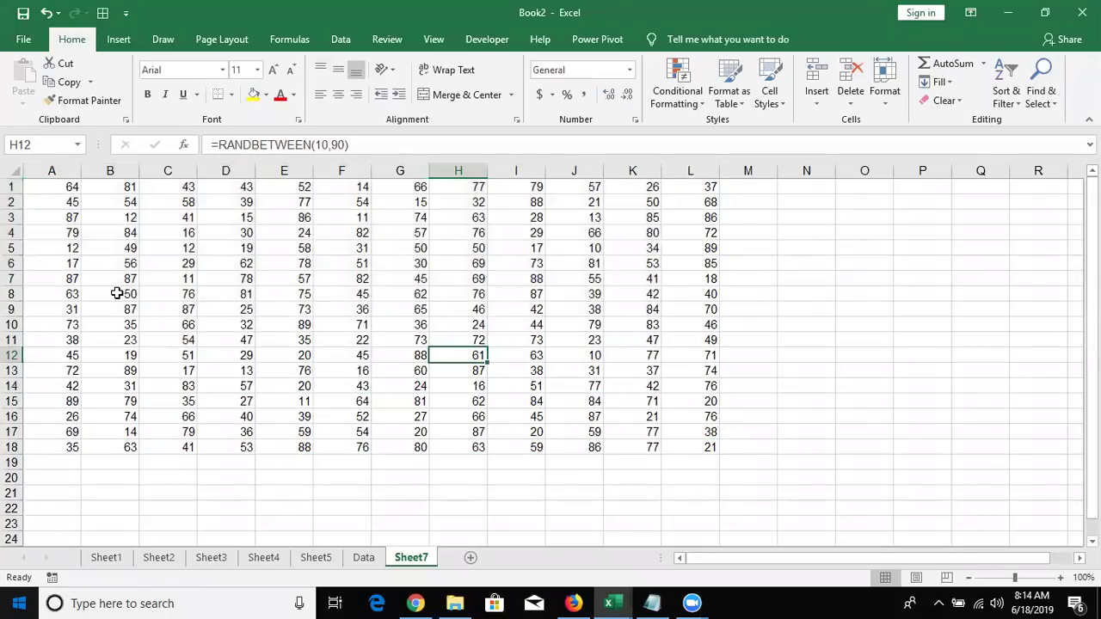
pyautogui.click(52, 190)
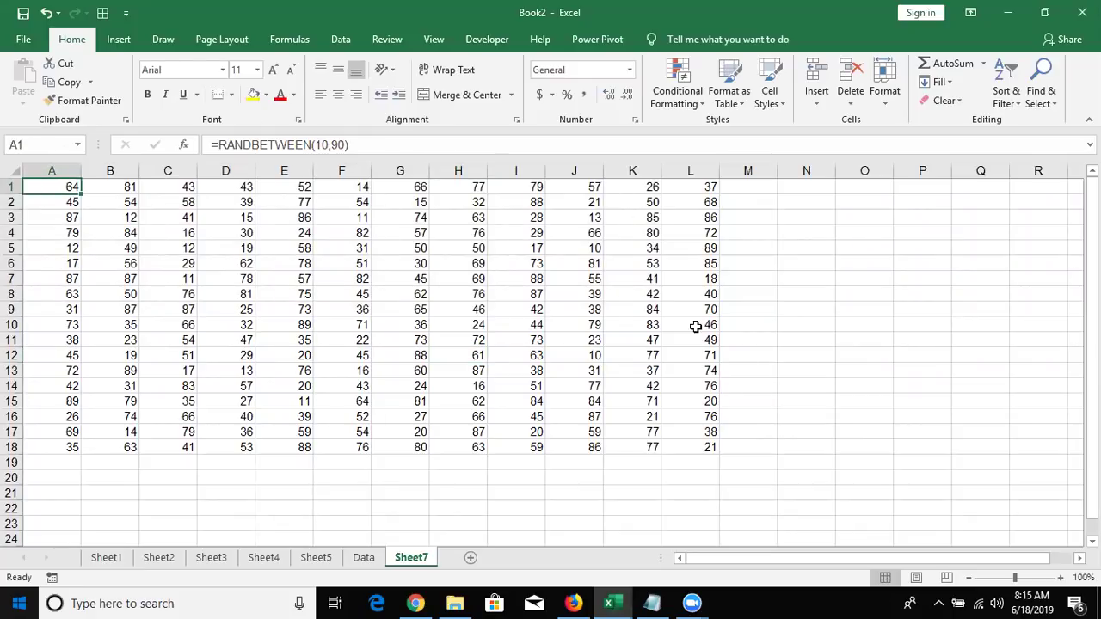
pyautogui.keyDown('shift'); pyautogui.click(702, 450); pyautogui.keyUp('shift')
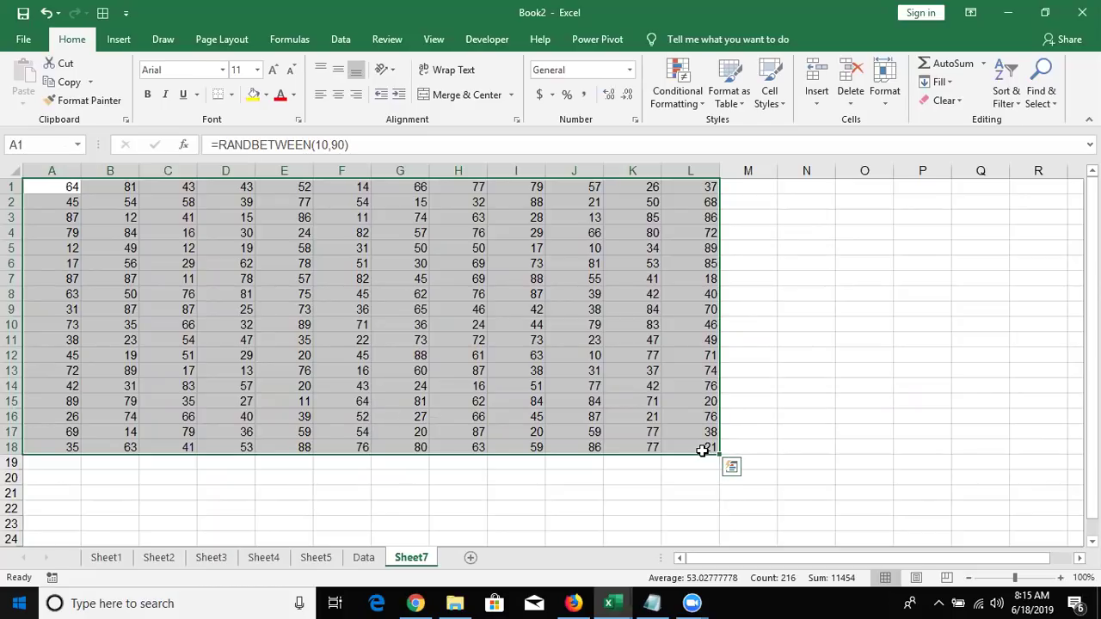
pyautogui.click(543, 401)
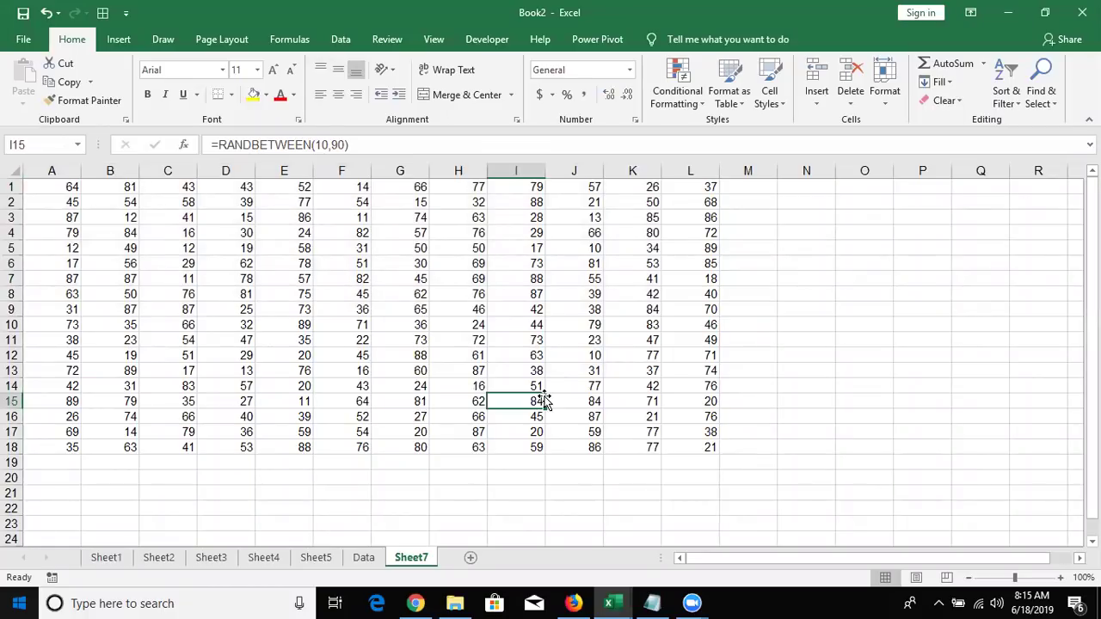
pyautogui.click(64, 185)
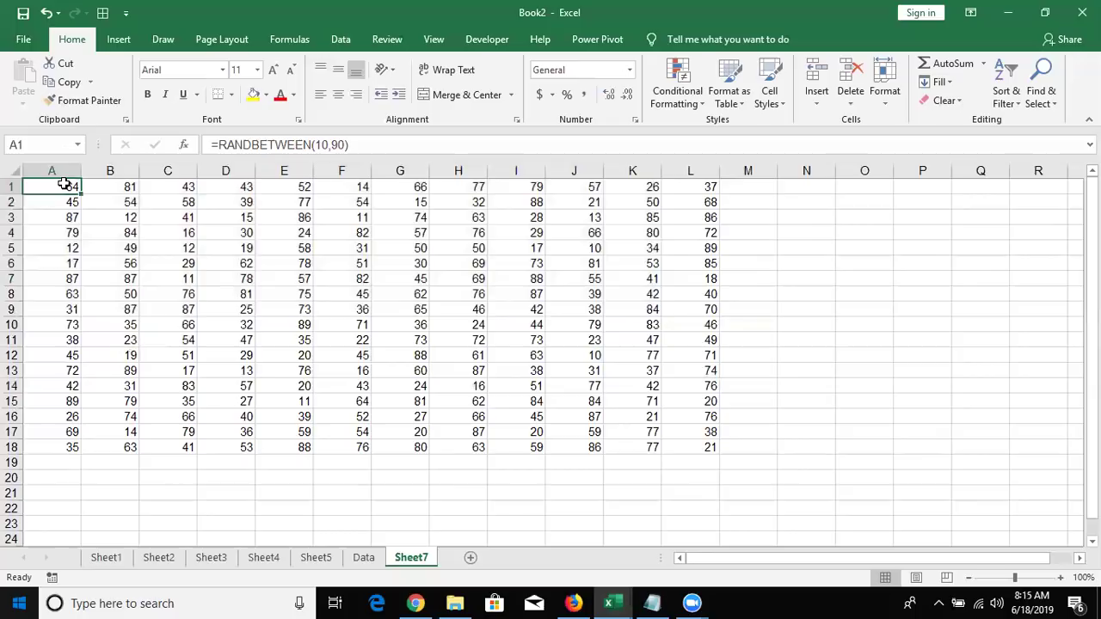
pyautogui.keyDown('ctrl'); pyautogui.click(164, 186); pyautogui.keyUp('ctrl')
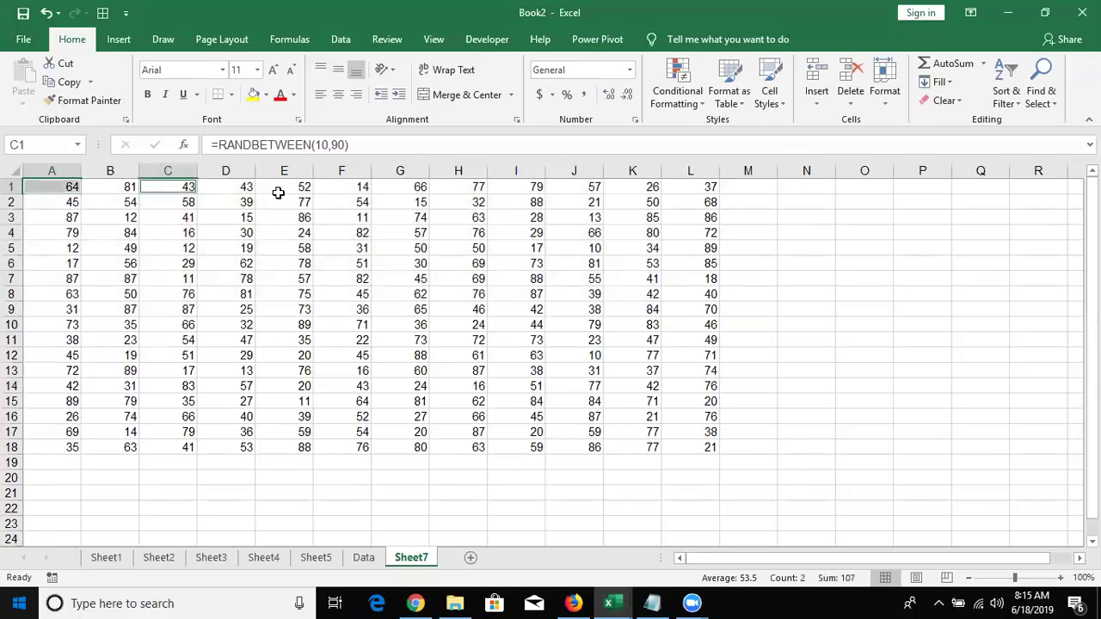
pyautogui.keyDown('ctrl'); pyautogui.click(279, 188); pyautogui.keyUp('ctrl')
pyautogui.keyDown('ctrl'); pyautogui.click(400, 189); pyautogui.keyUp('ctrl')
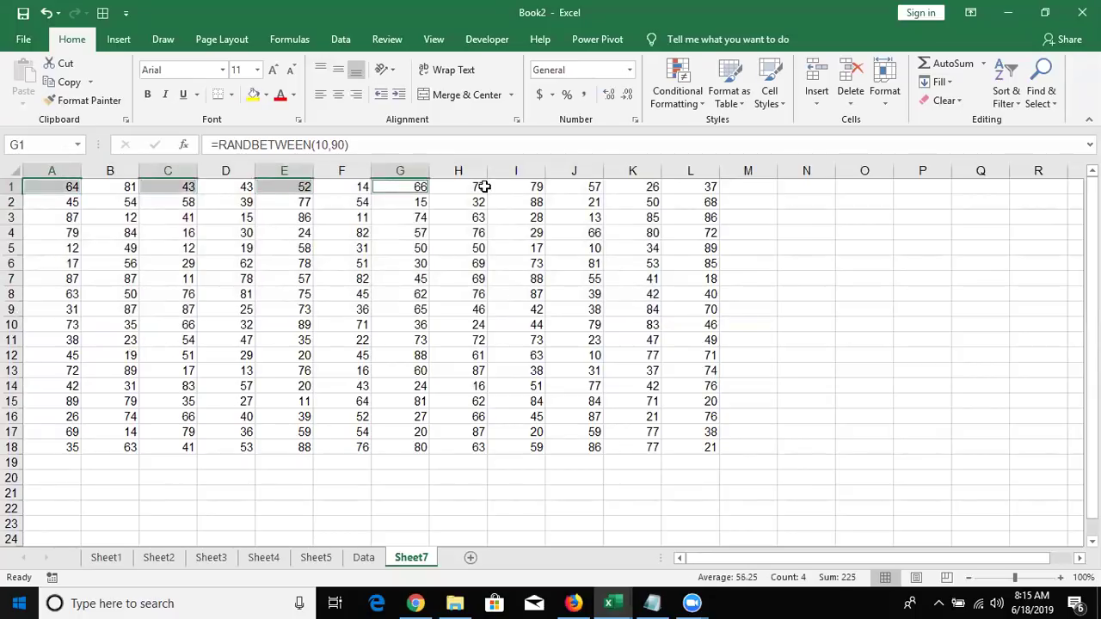
pyautogui.keyDown('ctrl'); pyautogui.click(488, 186); pyautogui.keyUp('ctrl')
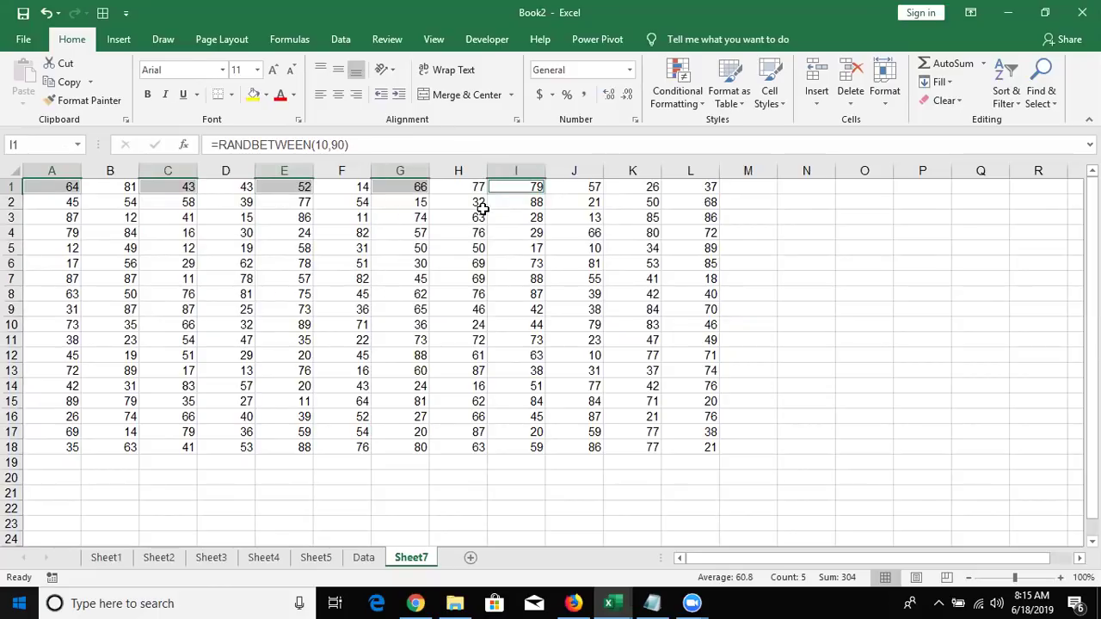
pyautogui.keyDown('ctrl'); pyautogui.click(480, 217); pyautogui.keyUp('ctrl')
pyautogui.keyDown('ctrl'); pyautogui.click(346, 262); pyautogui.keyUp('ctrl')
pyautogui.keyDown('ctrl'); pyautogui.click(540, 325); pyautogui.keyUp('ctrl')
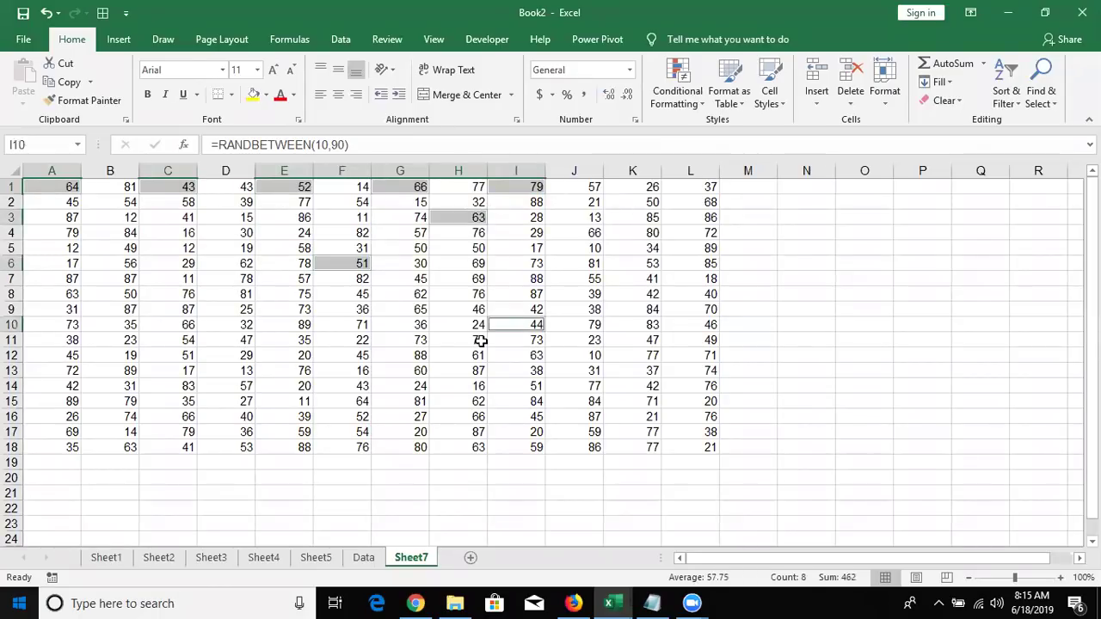
pyautogui.keyDown('ctrl'); pyautogui.click(284, 339); pyautogui.keyUp('ctrl')
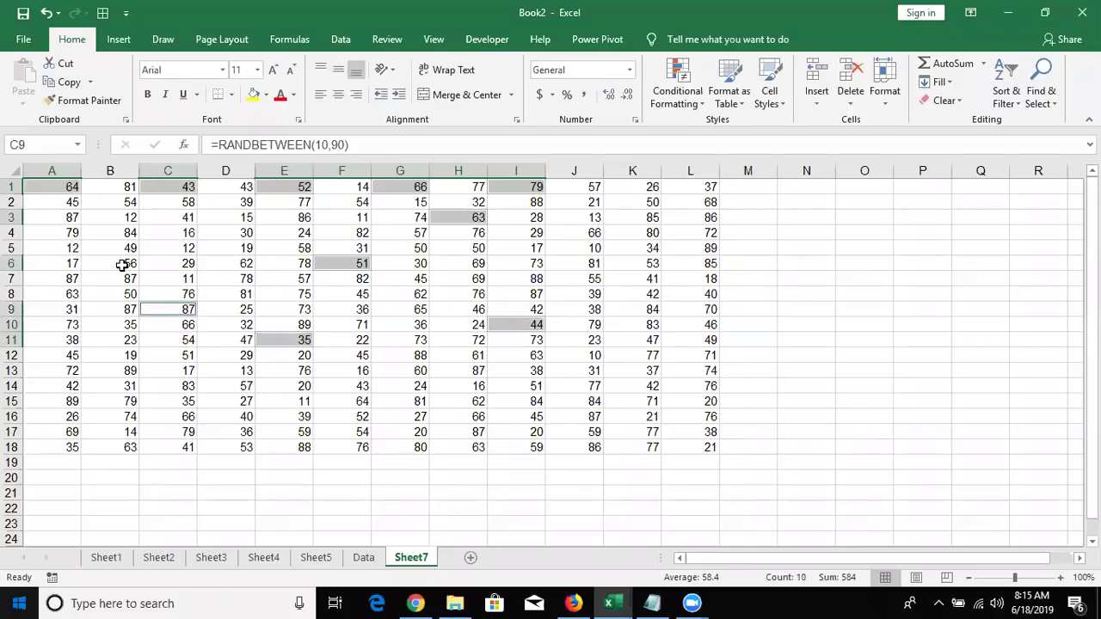
pyautogui.keyDown('ctrl'); pyautogui.click(123, 264); pyautogui.keyUp('ctrl')
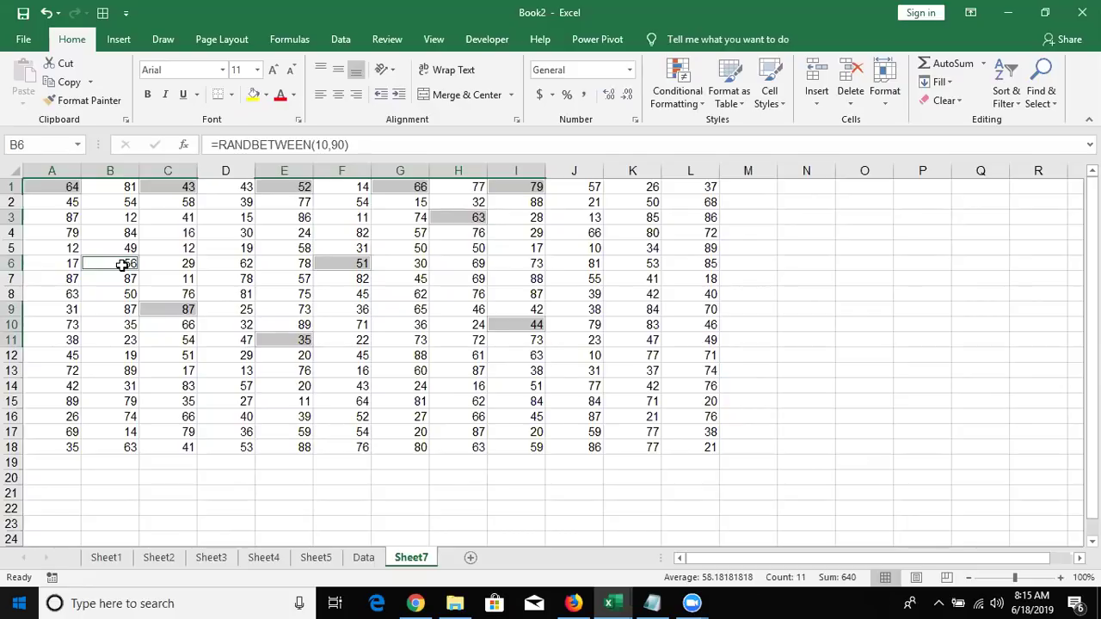
pyautogui.hotkey('ctrl', 'c')
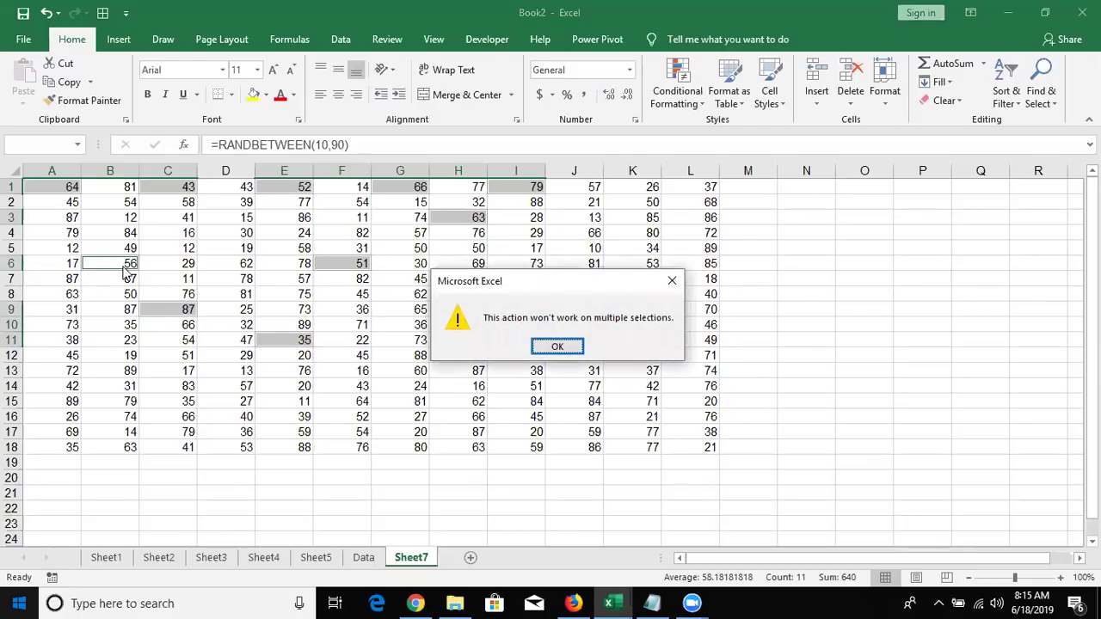
pyautogui.press('Return')
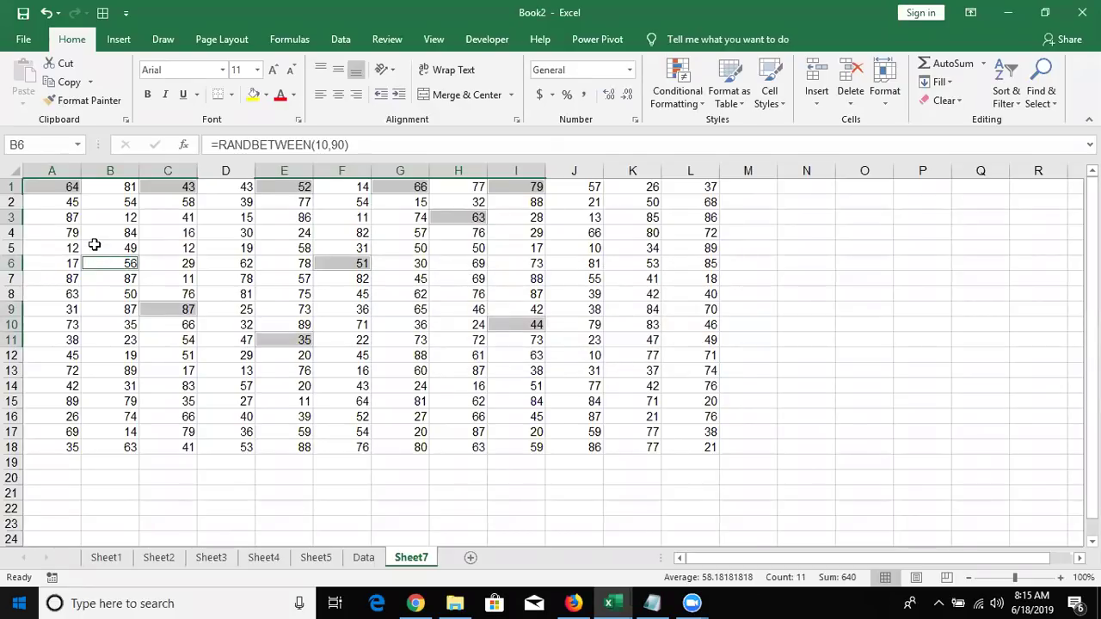
pyautogui.click(93, 248)
pyautogui.click(52, 183)
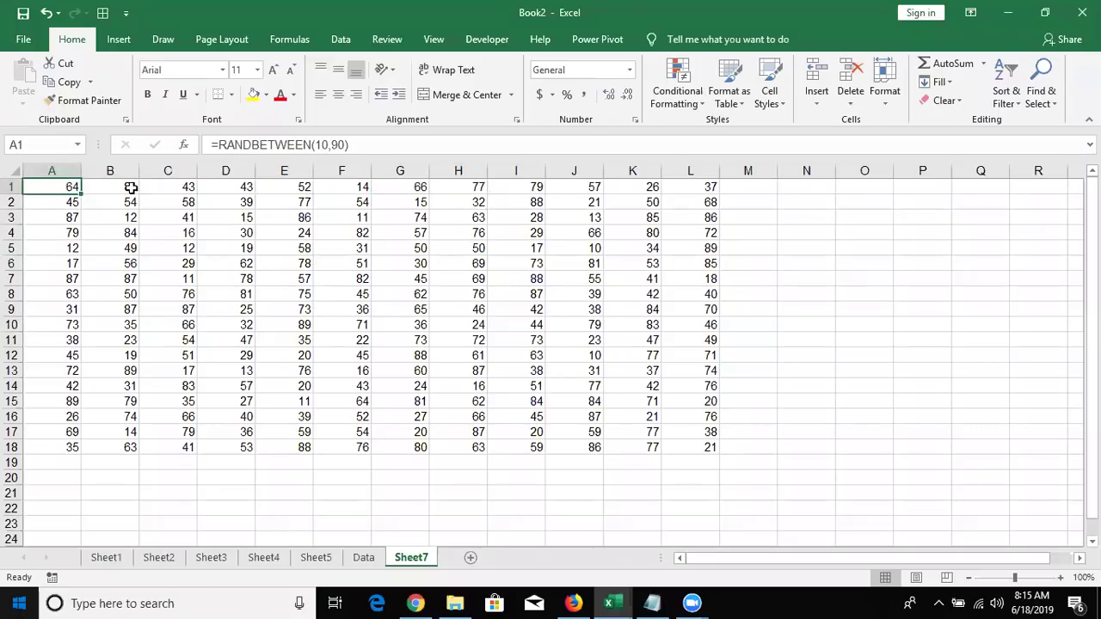
pyautogui.keyDown('ctrl'); pyautogui.click(165, 188); pyautogui.keyUp('ctrl')
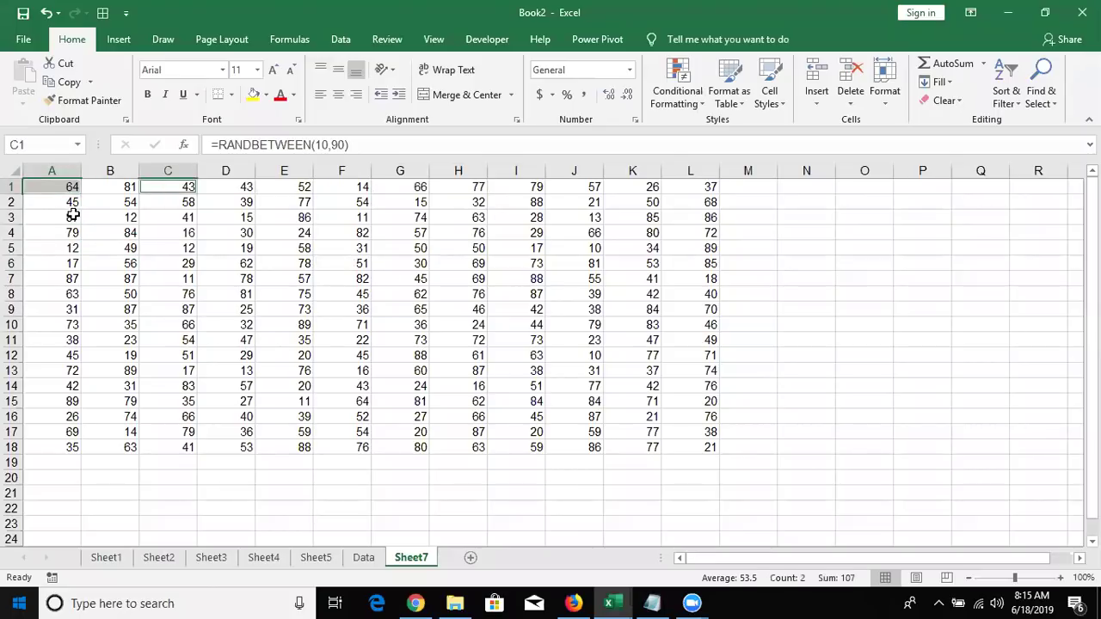
pyautogui.keyDown('ctrl'); pyautogui.click(54, 233); pyautogui.keyUp('ctrl')
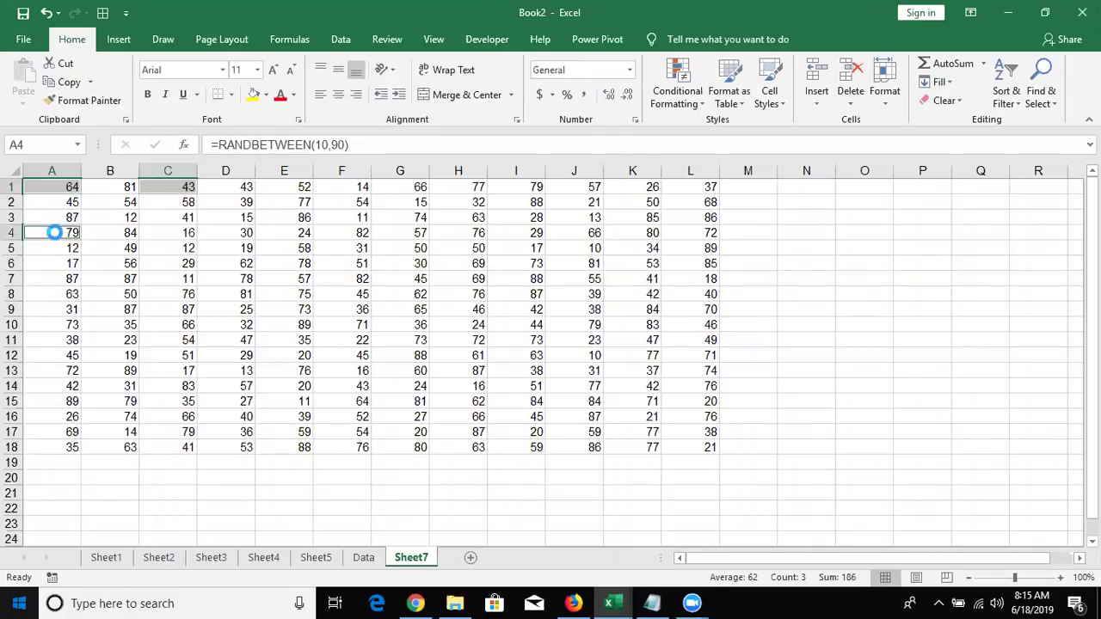
pyautogui.hotkey('ctrl', 'c')
pyautogui.press('Return')
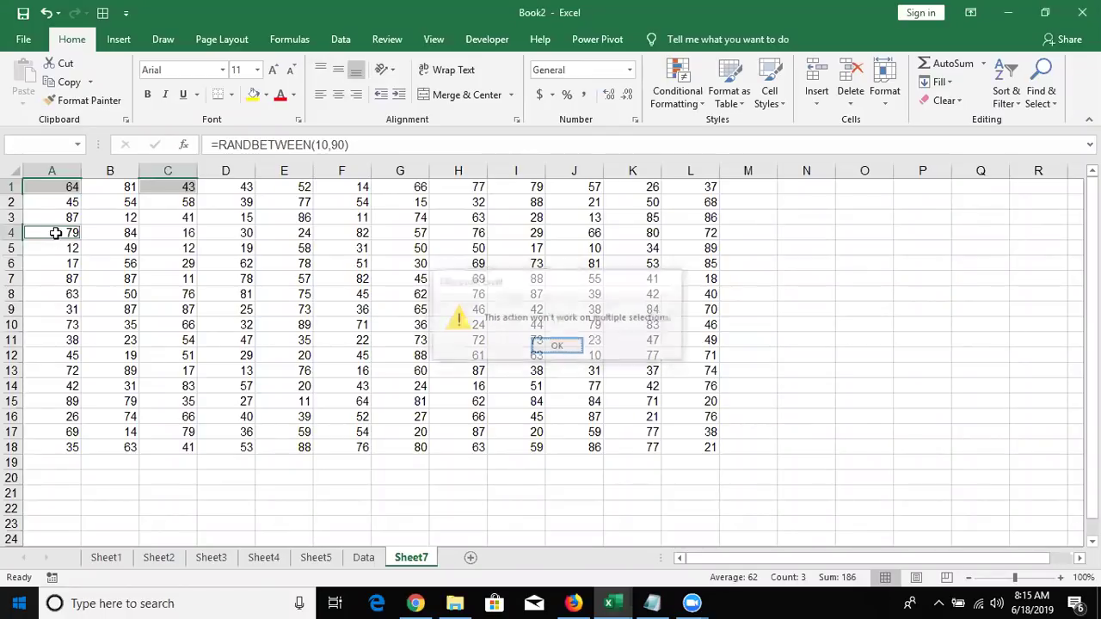
pyautogui.keyDown('shift'); pyautogui.click(155, 232); pyautogui.keyUp('shift')
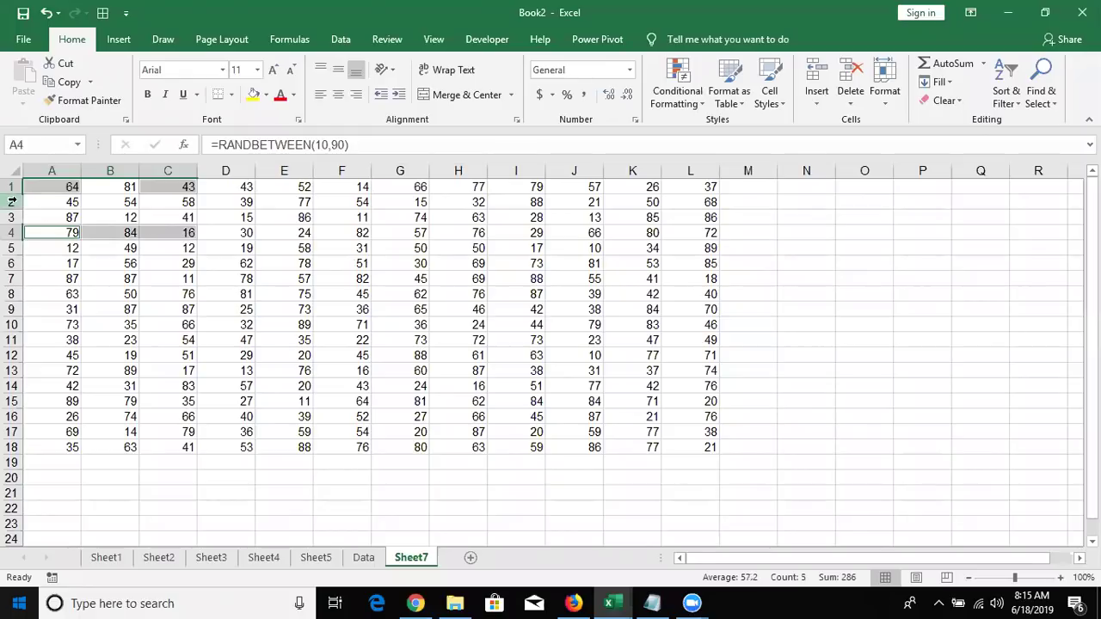
pyautogui.click(42, 187)
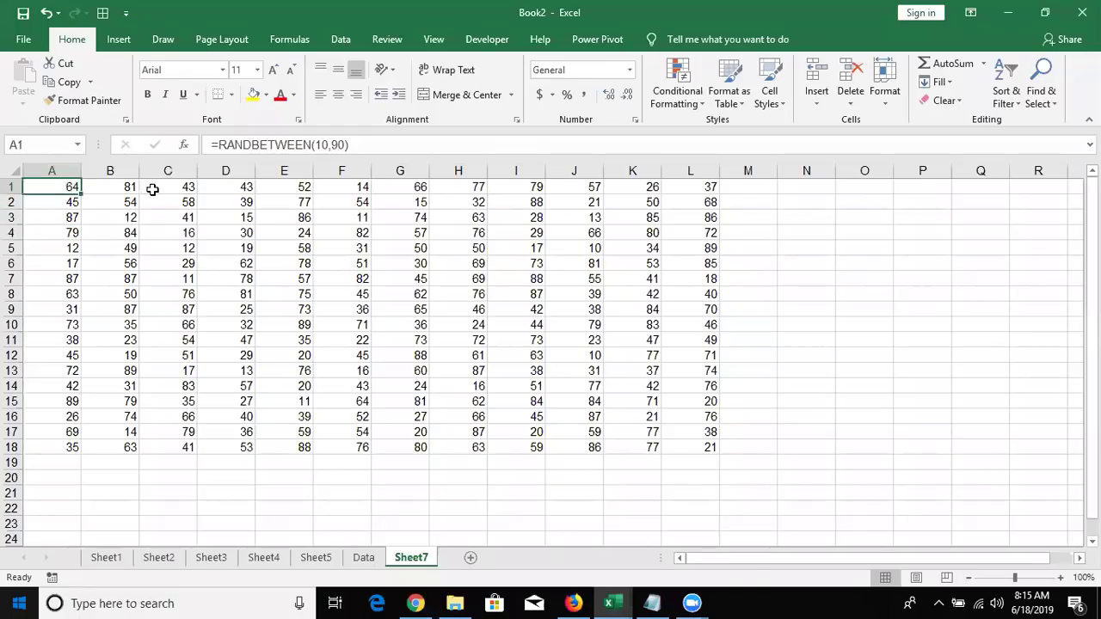
pyautogui.keyDown('ctrl'); pyautogui.click(152, 189); pyautogui.keyUp('ctrl')
pyautogui.keyDown('ctrl'); pyautogui.click(68, 230); pyautogui.keyUp('ctrl')
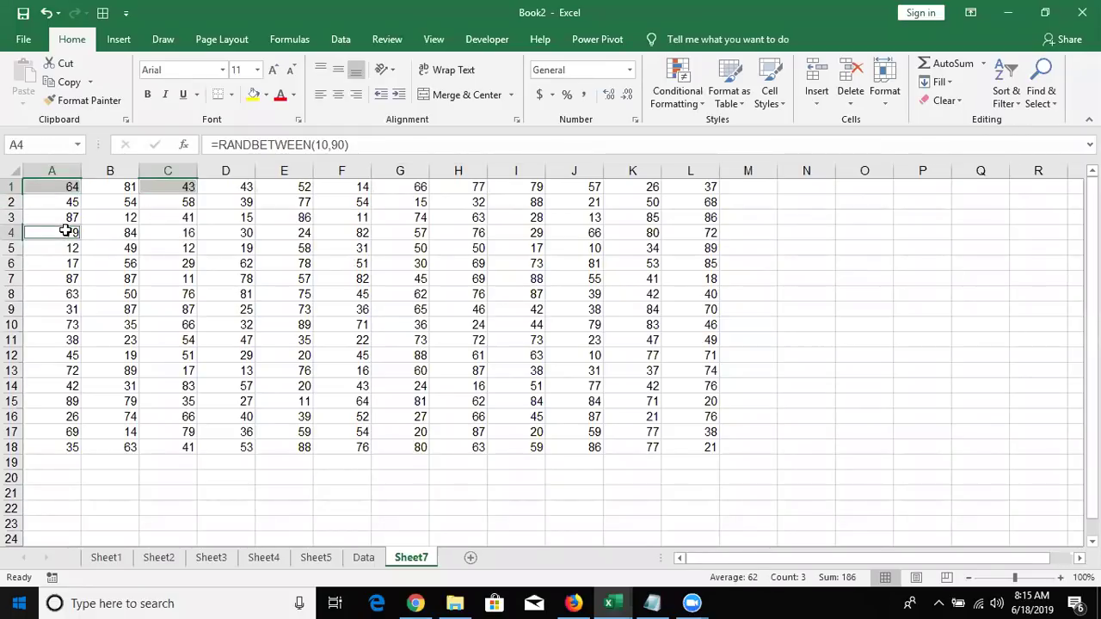
pyautogui.keyDown('ctrl'); pyautogui.click(161, 231); pyautogui.keyUp('ctrl')
pyautogui.hotkey('ctrl', 'c')
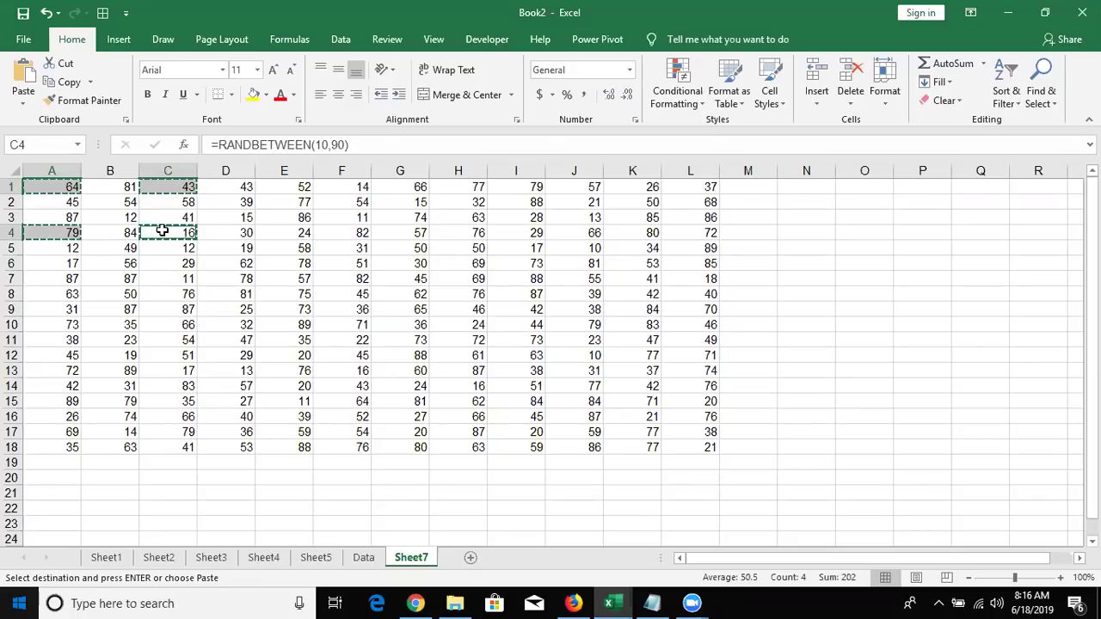
pyautogui.click(853, 189)
pyautogui.hotkey('ctrl', 'v')
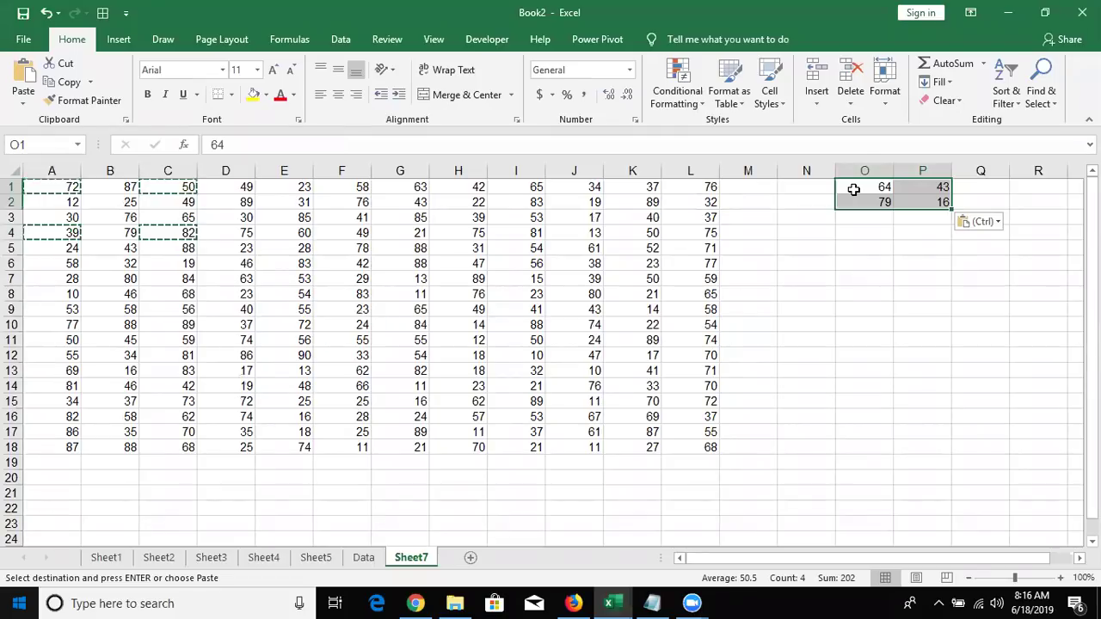
pyautogui.press('Delete')
pyautogui.click(208, 246)
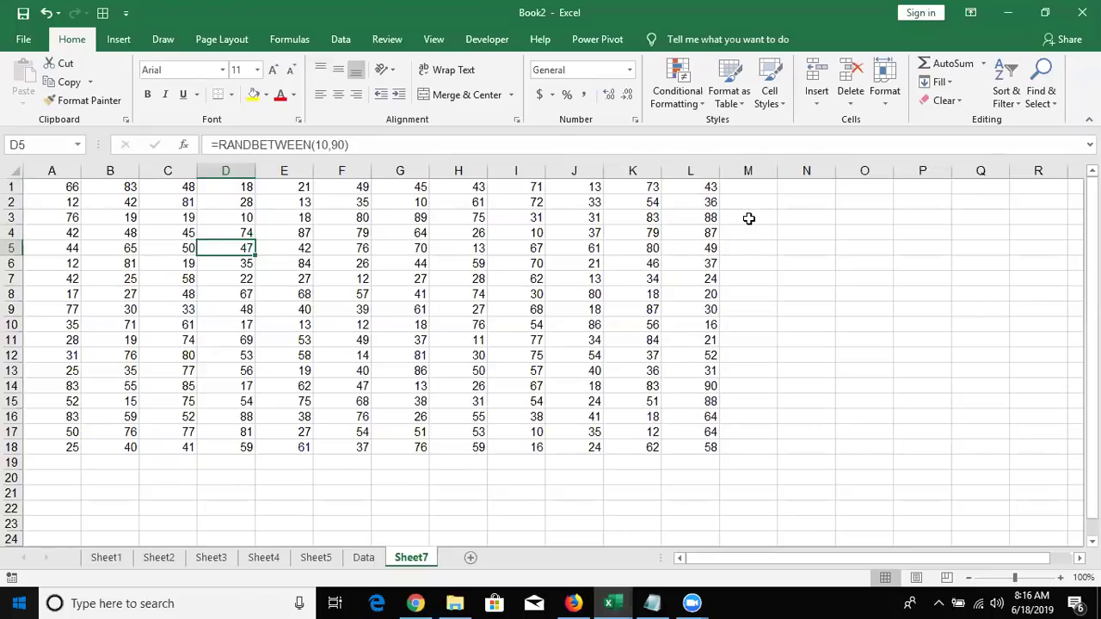
pyautogui.click(749, 219)
pyautogui.write('a')
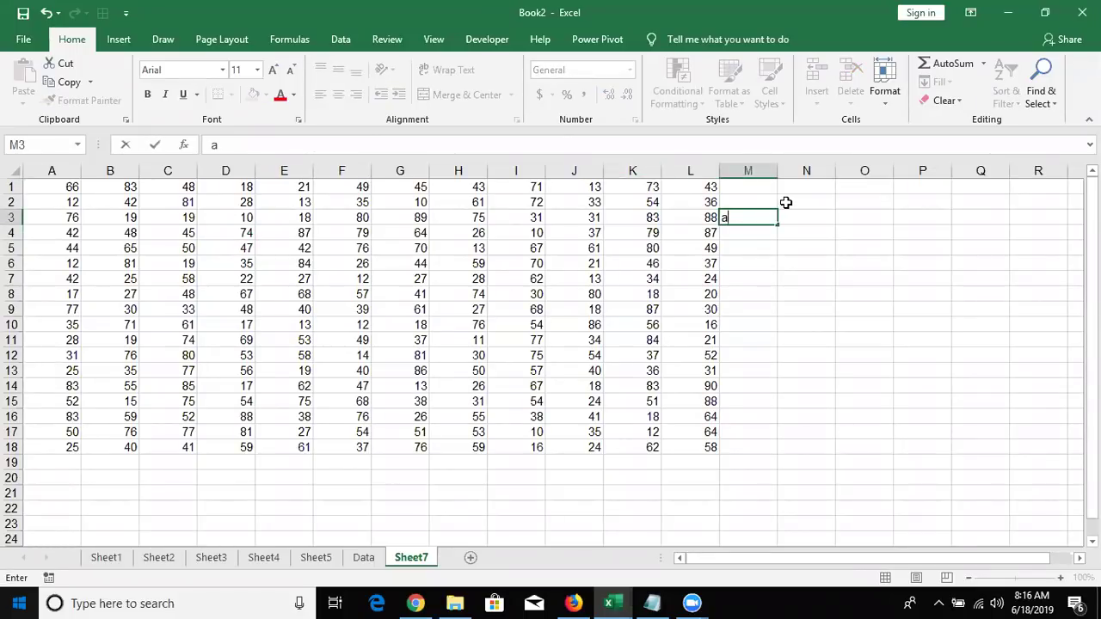
pyautogui.click(785, 202)
pyautogui.write('a')
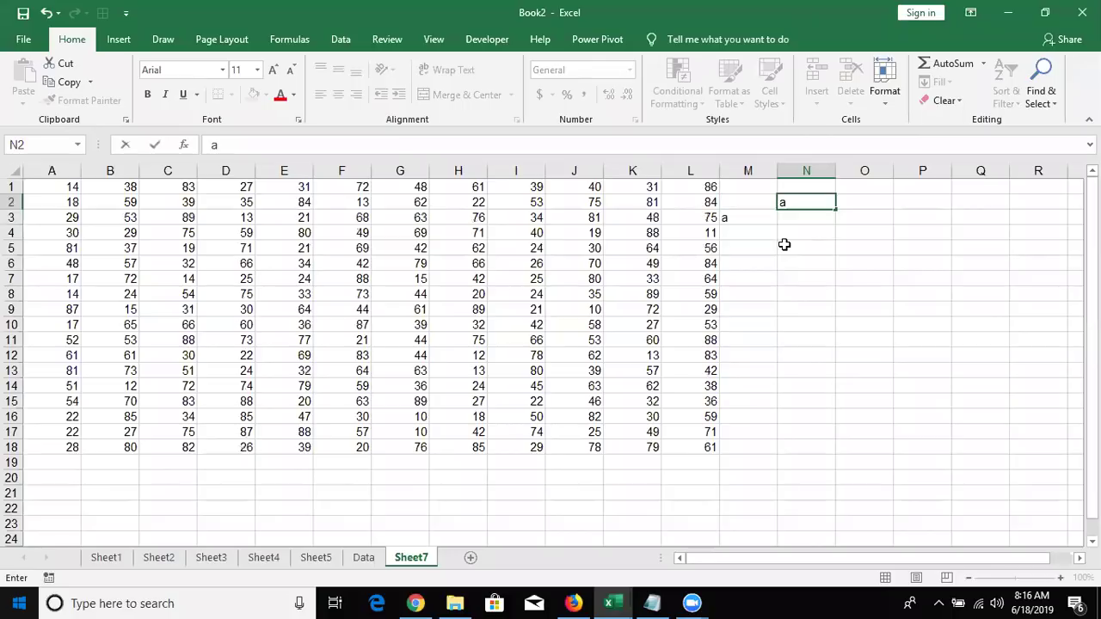
pyautogui.click(781, 244)
pyautogui.click(221, 232)
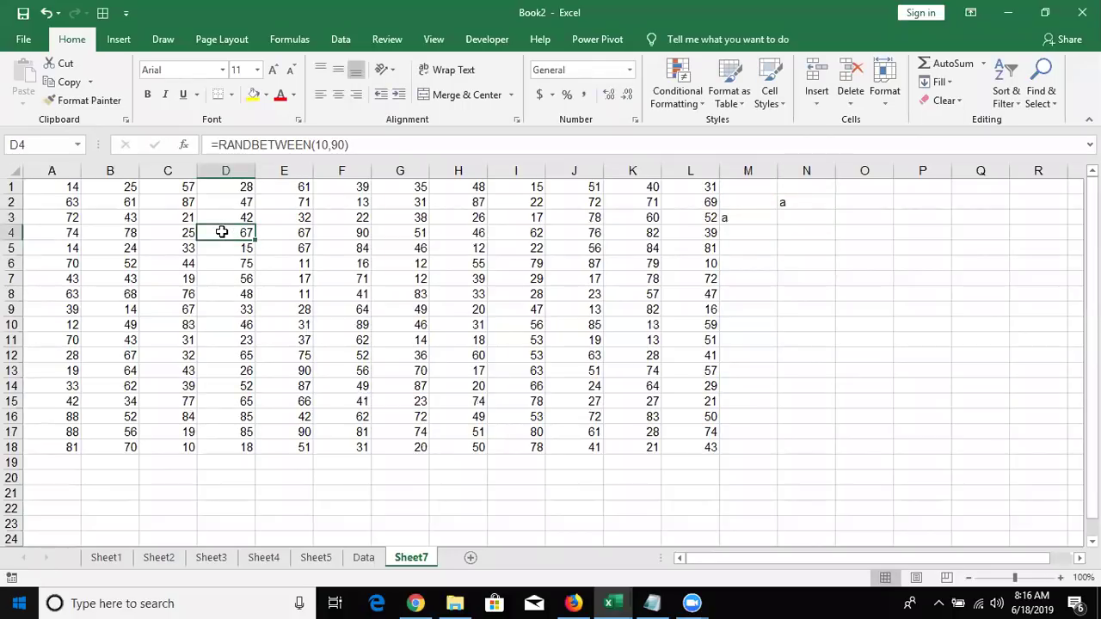
pyautogui.hotkey('ctrl', 'a')
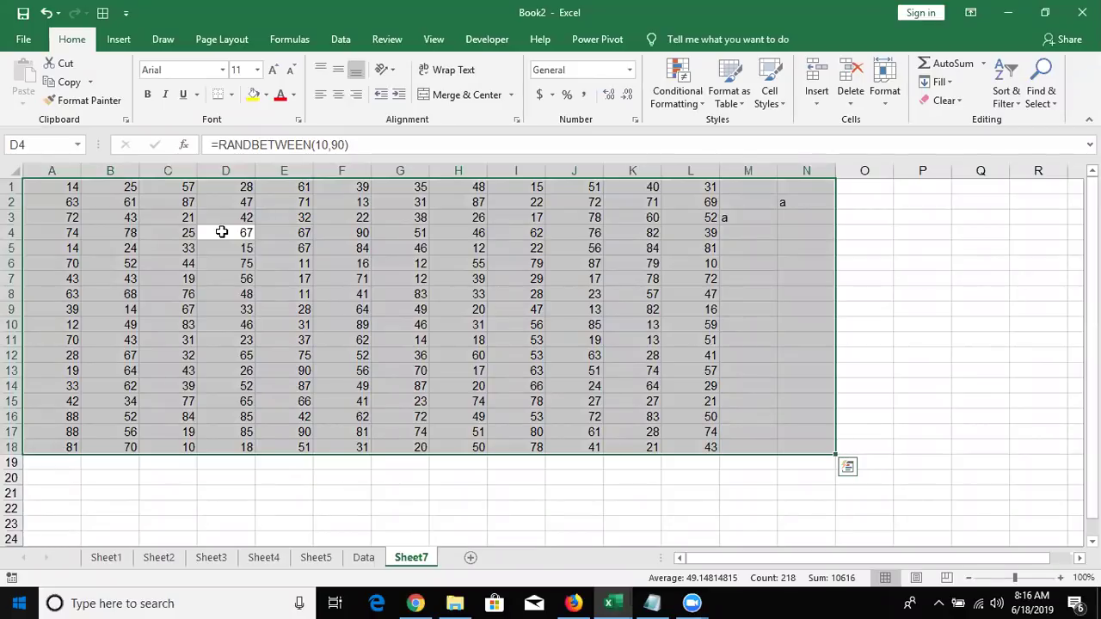
pyautogui.click(53, 187)
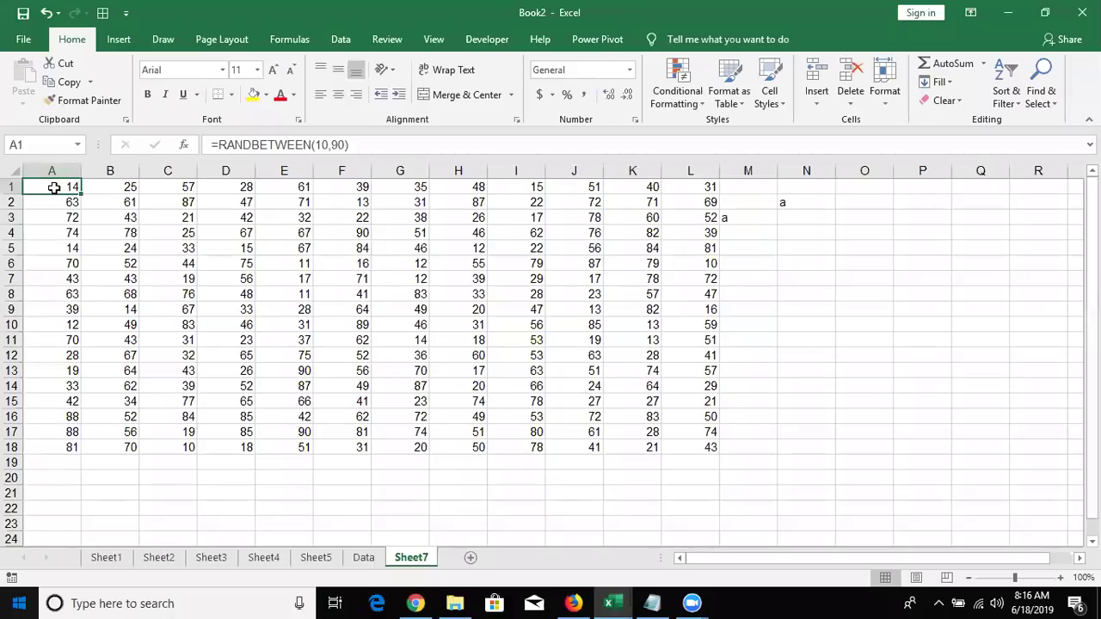
pyautogui.hotkey('ctrl', 'Down')
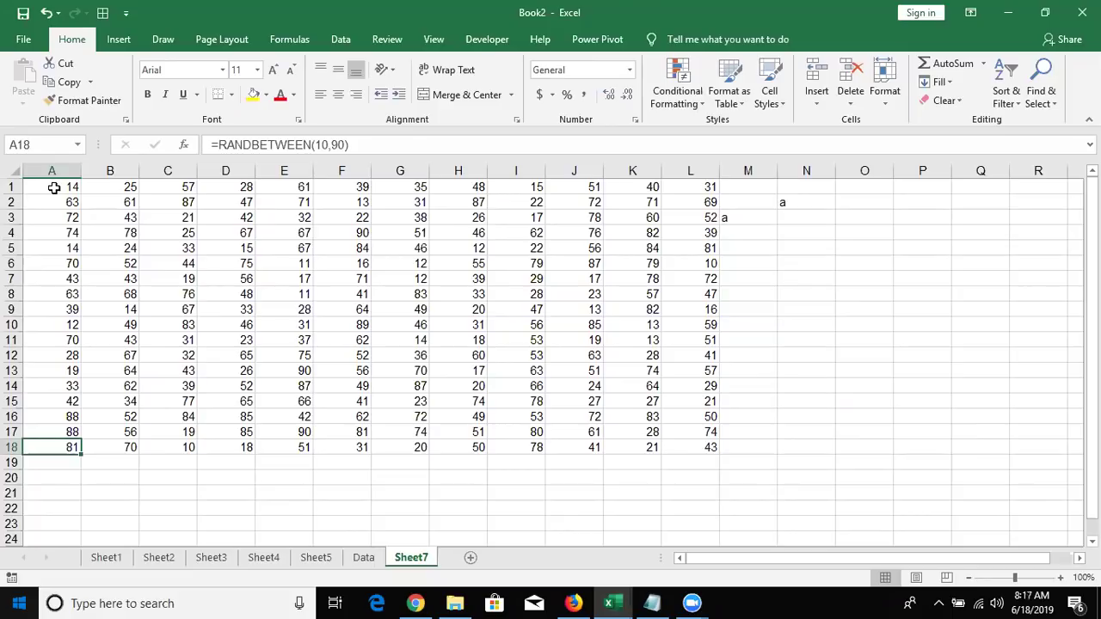
pyautogui.click(61, 292)
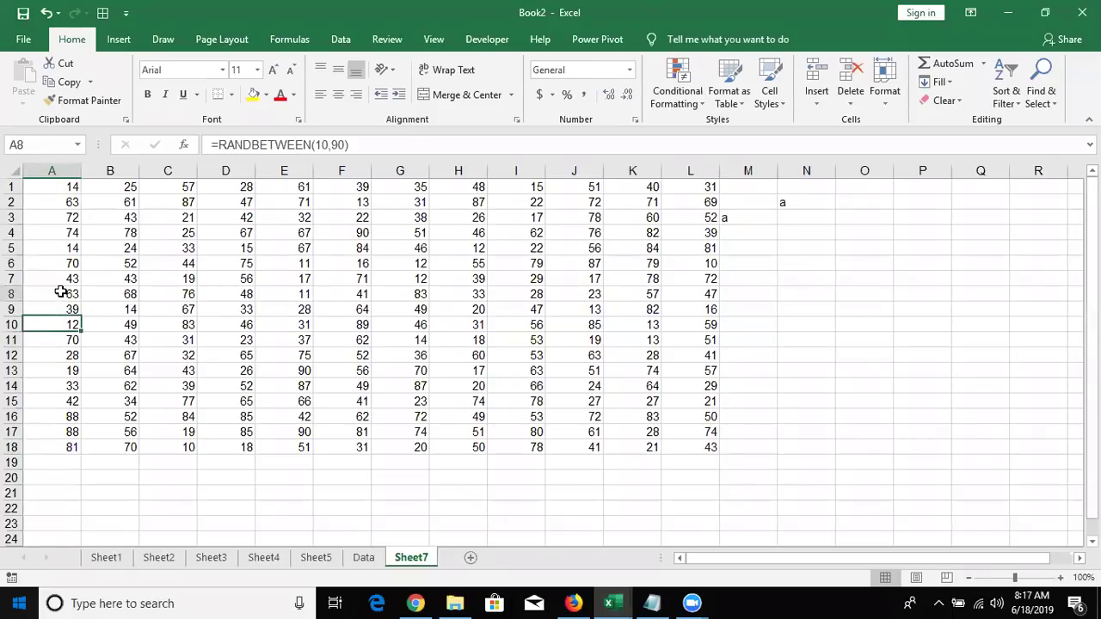
pyautogui.press('Delete')
pyautogui.click(72, 185)
pyautogui.hotkey('ctrl', 'Down')
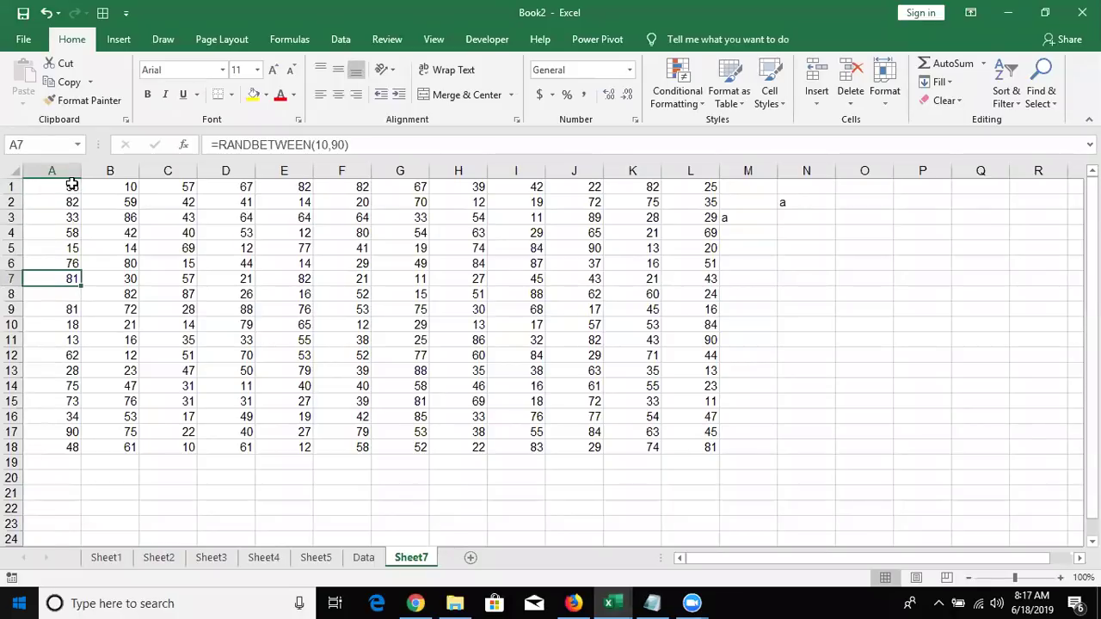
pyautogui.press('Down')
pyautogui.write('85')
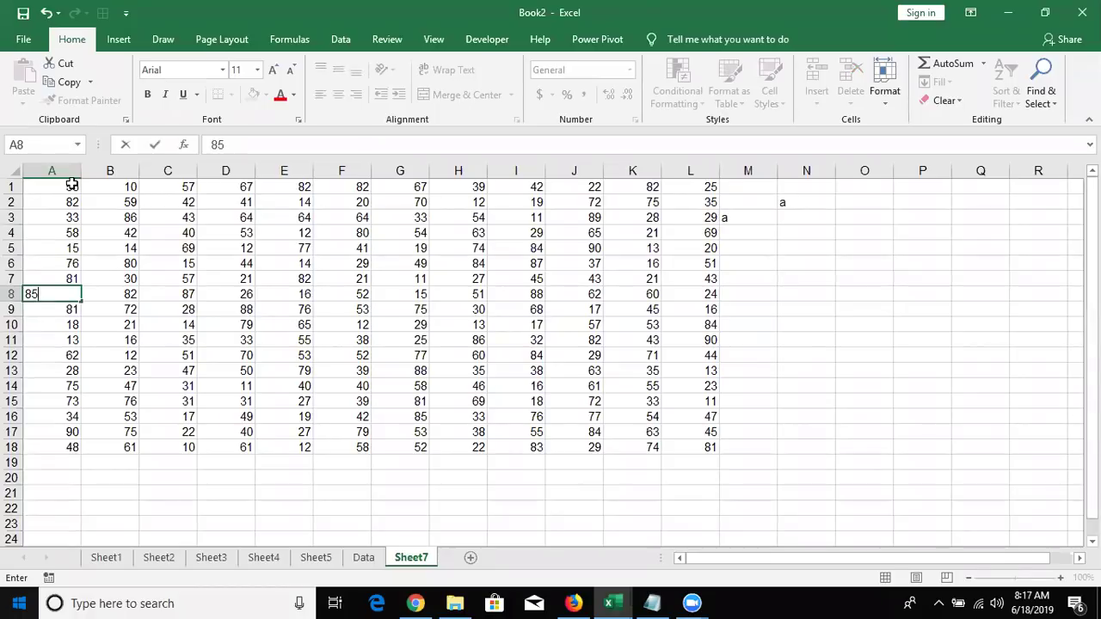
pyautogui.click(72, 184)
pyautogui.hotkey('ctrl', 'Down')
pyautogui.hotkey('ctrl', 'Up')
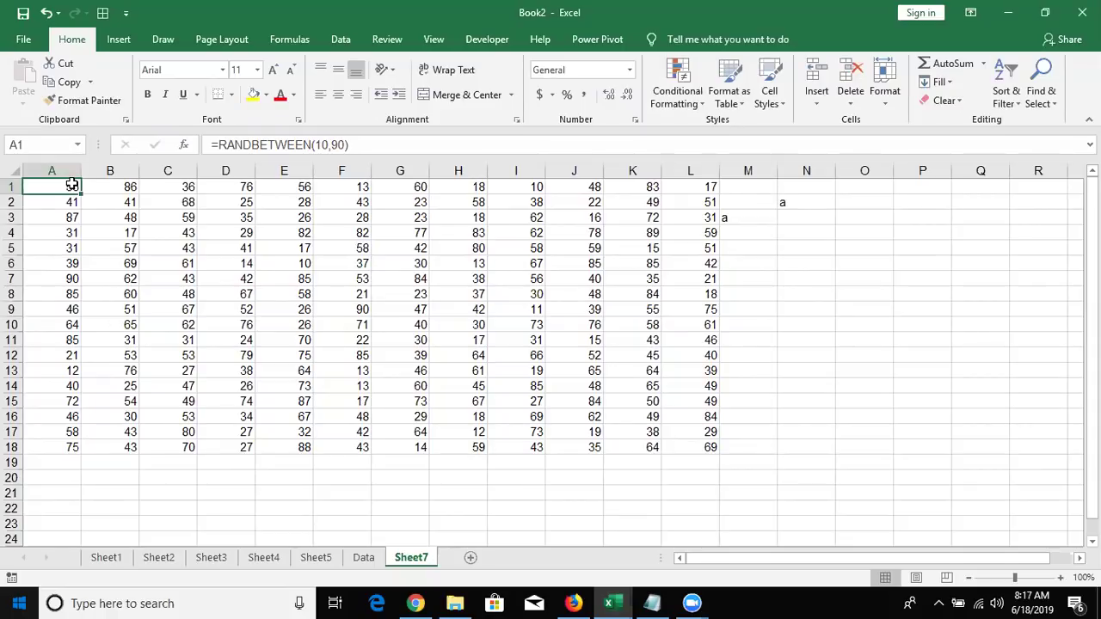
pyautogui.hotkey('ctrl', 'Down')
pyautogui.hotkey('ctrl', 'Up')
pyautogui.hotkey('ctrl', 'Right')
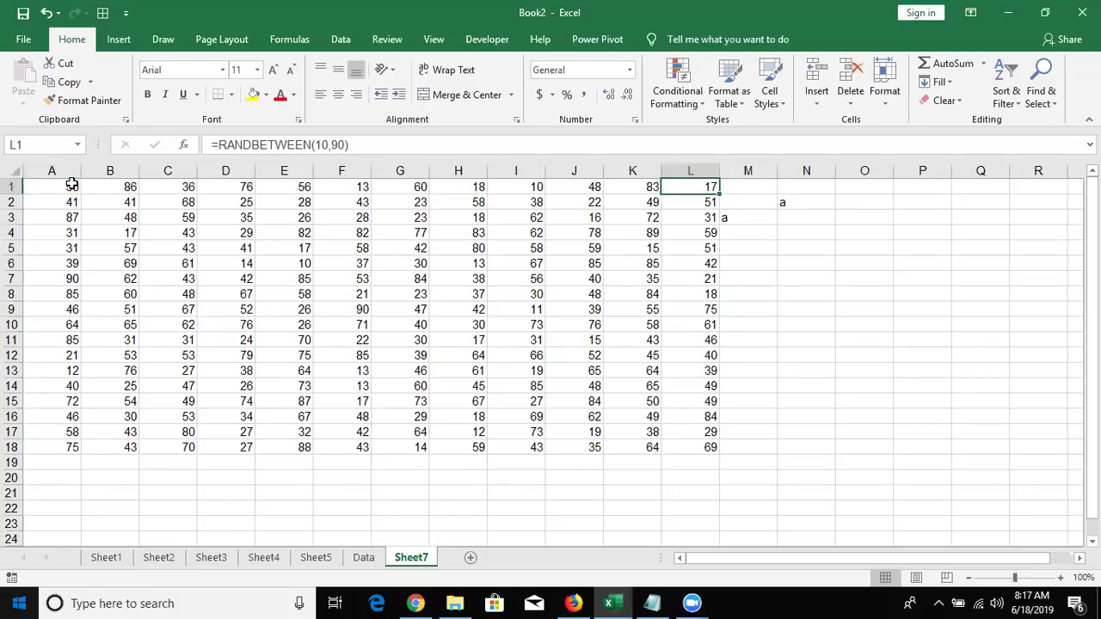
pyautogui.hotkey('ctrl', 'Down')
pyautogui.hotkey('ctrl', 'Left')
pyautogui.hotkey('ctrl', 'Up')
pyautogui.hotkey('ctrl', 'Right')
pyautogui.click(65, 477)
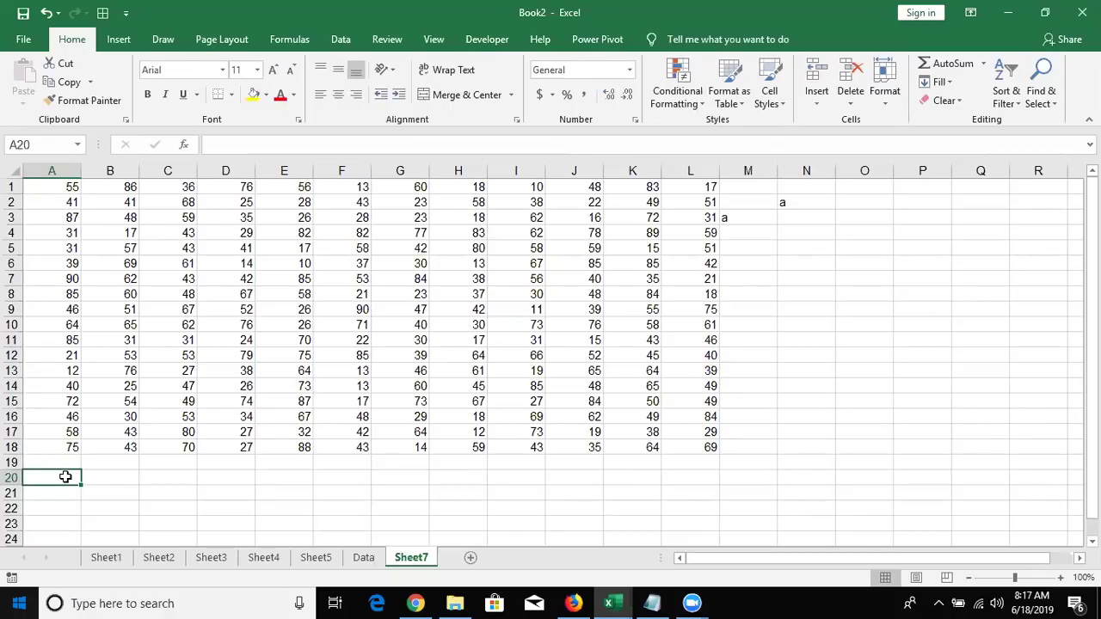
pyautogui.hotkey('ctrl', 'Down')
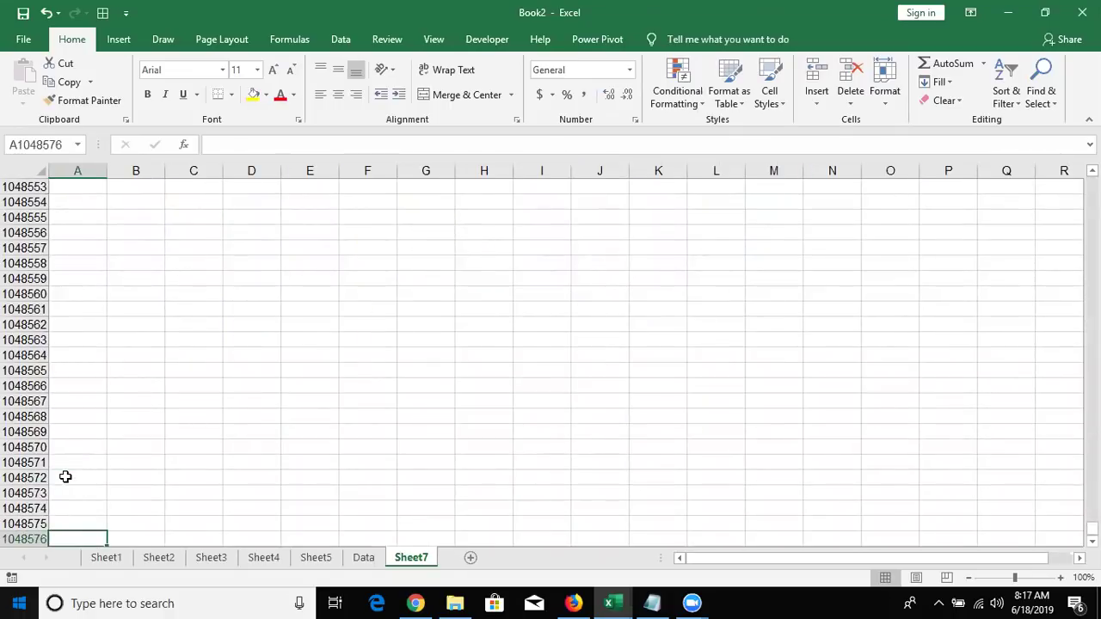
pyautogui.hotkey('ctrl', 'Up')
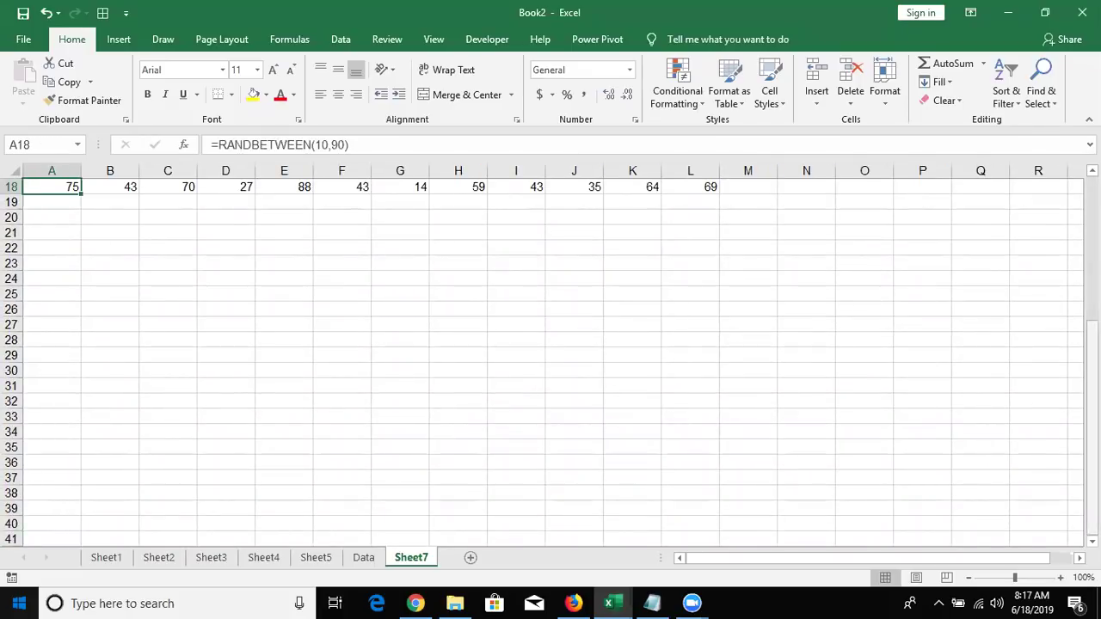
pyautogui.scroll(1, 551, 361)
pyautogui.scroll(5, 551, 361)
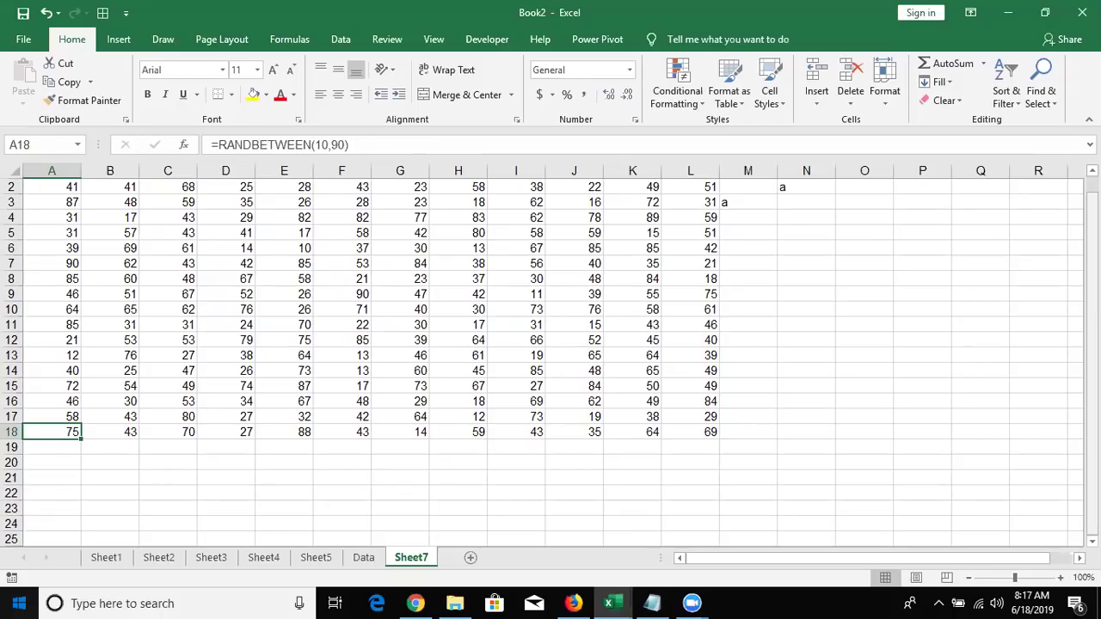
pyautogui.hotkey('ctrl', 'Home')
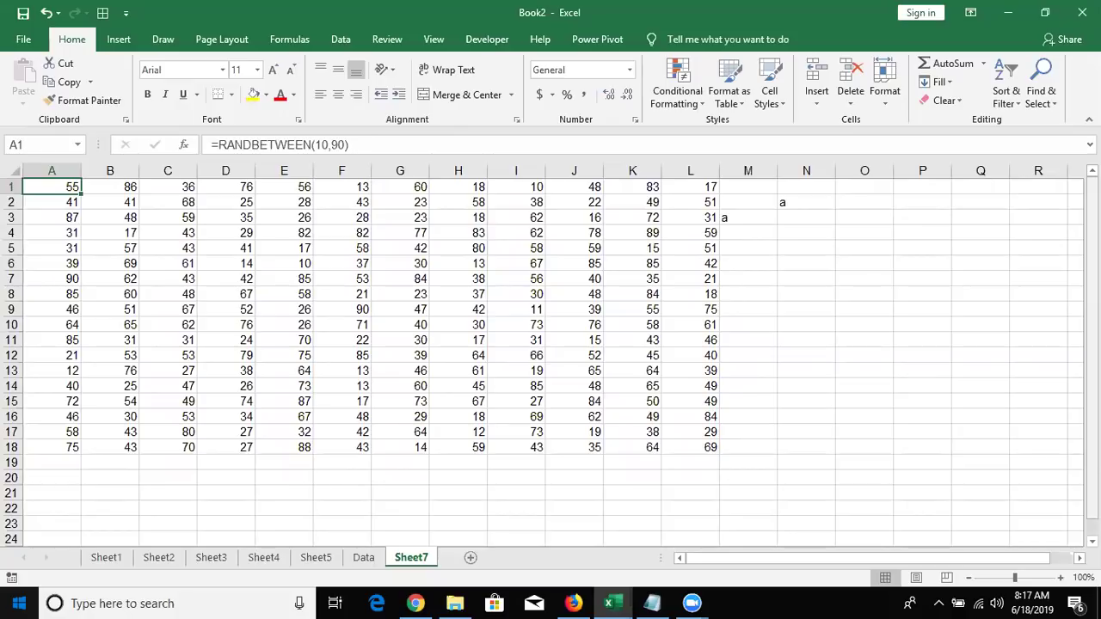
pyautogui.hotkey('ctrl', 'Right')
pyautogui.hotkey('ctrl', 'Left')
pyautogui.hotkey('ctrl', 'Right')
pyautogui.hotkey('ctrl', 'Left')
# Select the A1:L18 number block with Ctrl+Shift+Arrow keys, then add a blank Sheet8 after Sheet7
pyautogui.hotkey('ctrl', 'shift', 'Right')
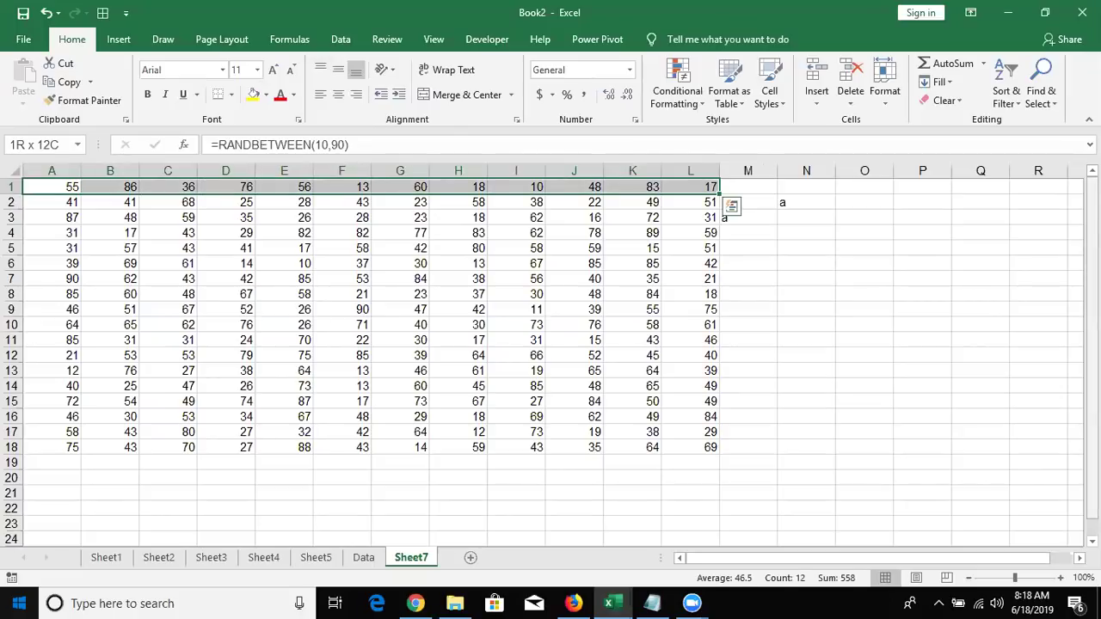
pyautogui.hotkey('ctrl', 'shift', 'Down')
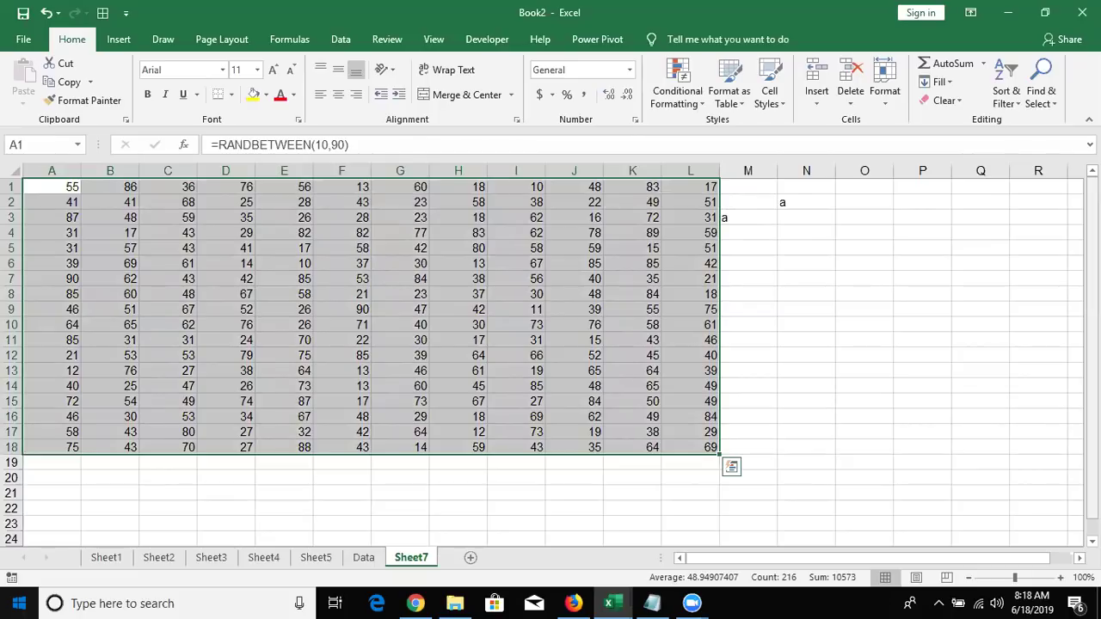
pyautogui.hotkey('ctrl', 'Home')
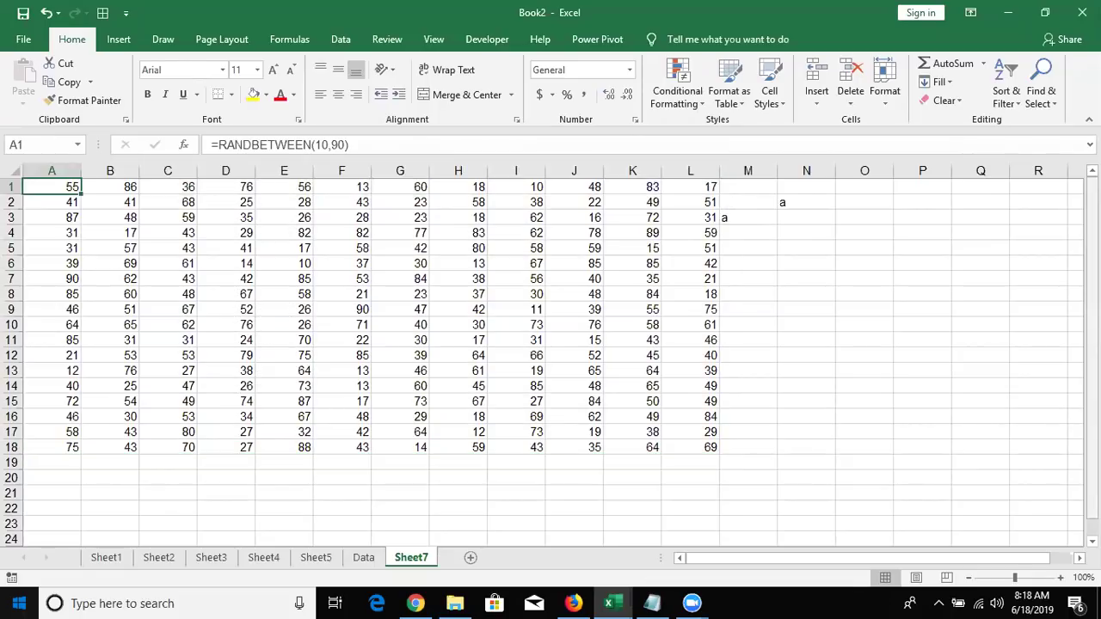
pyautogui.hotkey('ctrl', 'shift', 'Right')
pyautogui.hotkey('ctrl', 'shift', 'Down')
pyautogui.press('Right')
pyautogui.press('Right')
pyautogui.press('Right')
pyautogui.press('Right')
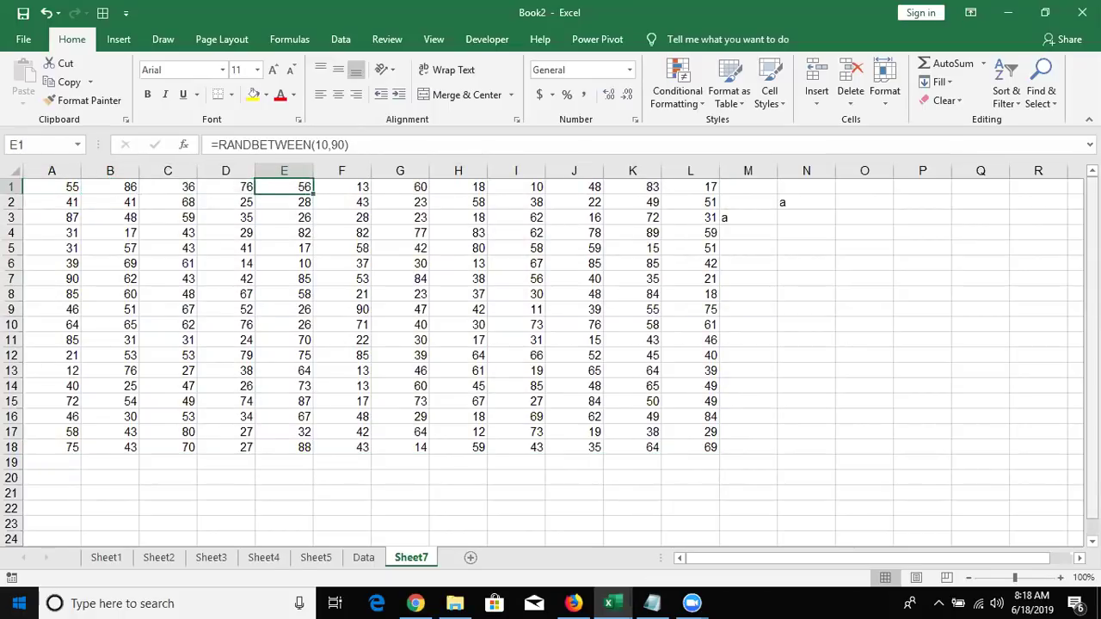
pyautogui.press('Left')
pyautogui.press('Left')
pyautogui.press('Left')
pyautogui.press('Left')
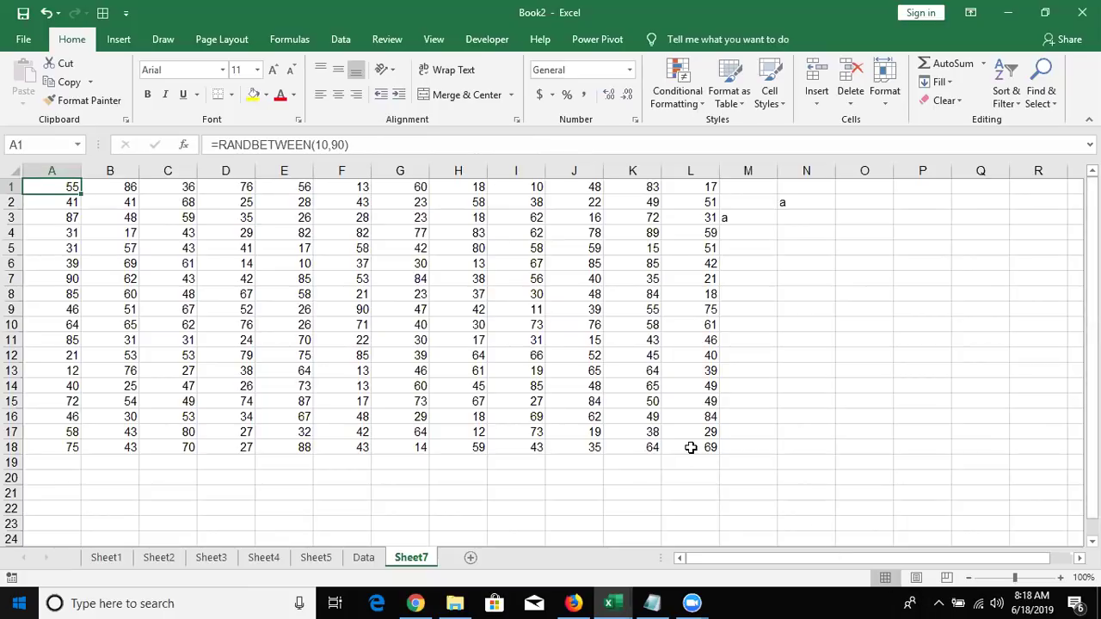
pyautogui.keyDown('shift'); pyautogui.click(690, 447); pyautogui.keyUp('shift')
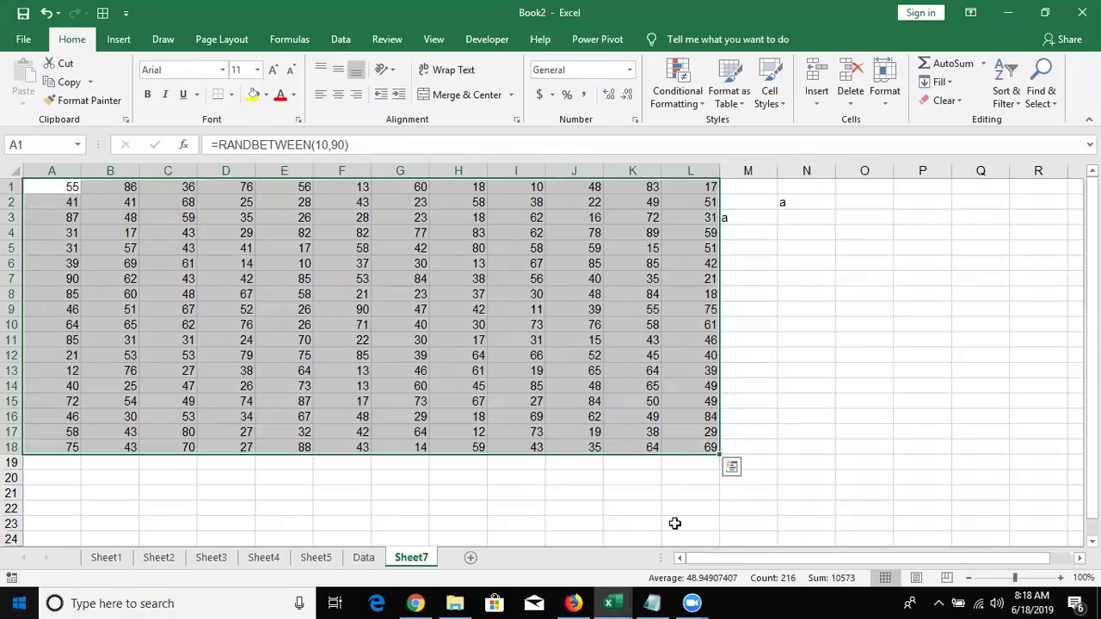
pyautogui.click(676, 521)
pyautogui.click(470, 558)
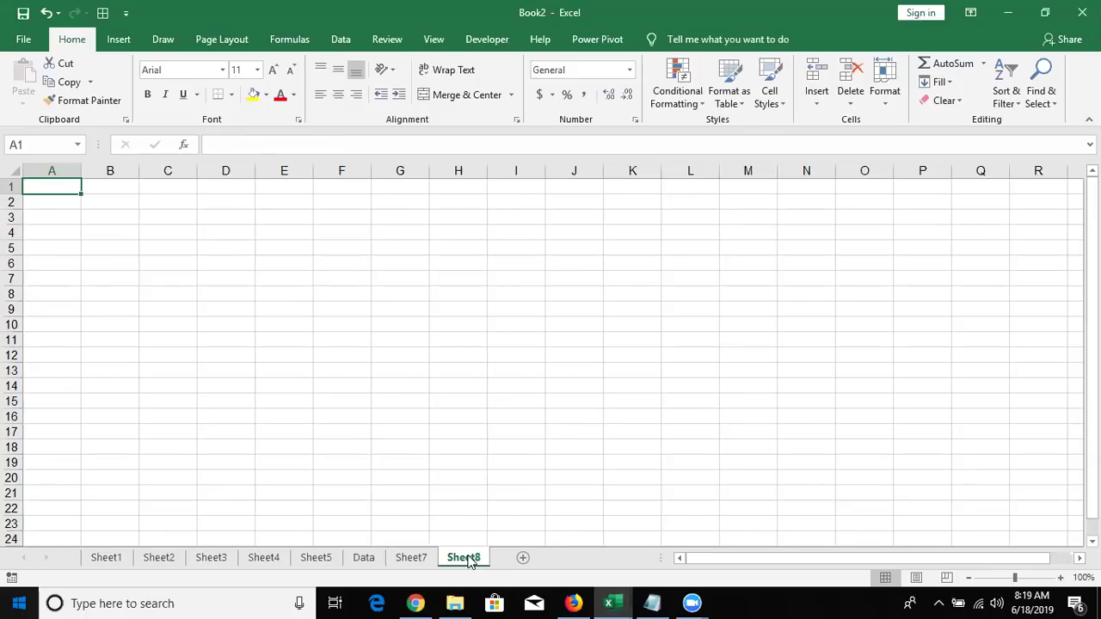
pyautogui.click(23, 41)
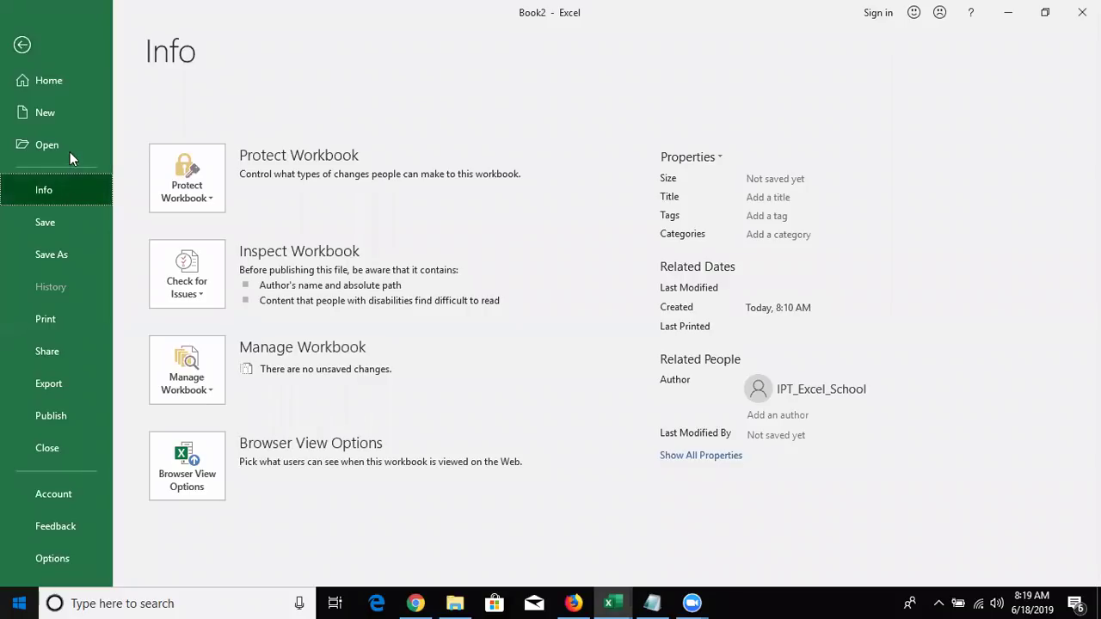
pyautogui.click(68, 111)
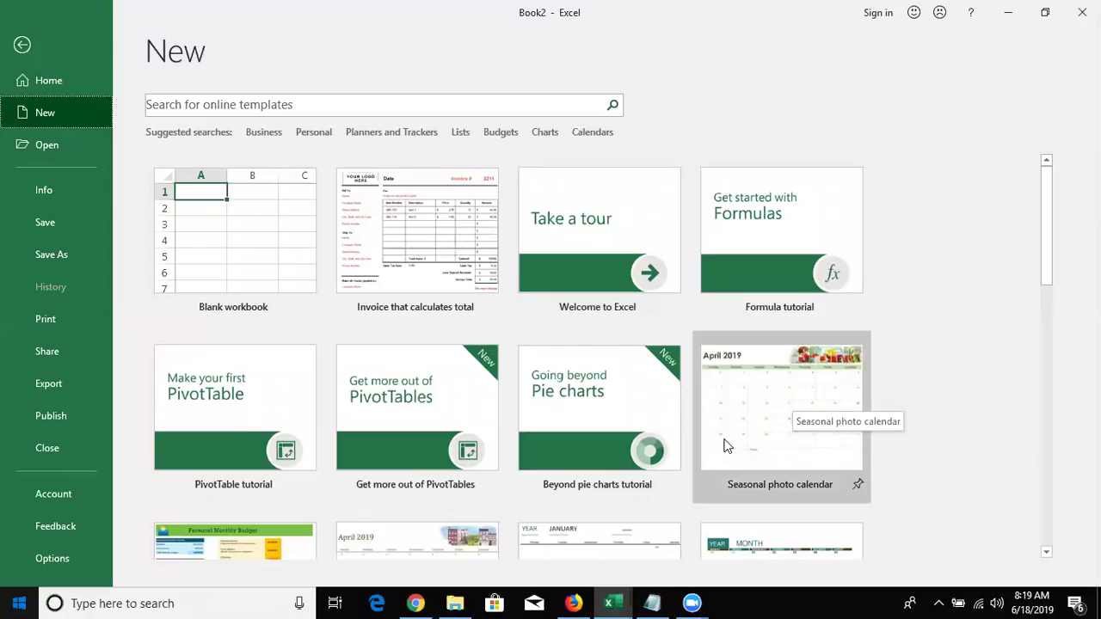
pyautogui.press('Escape')
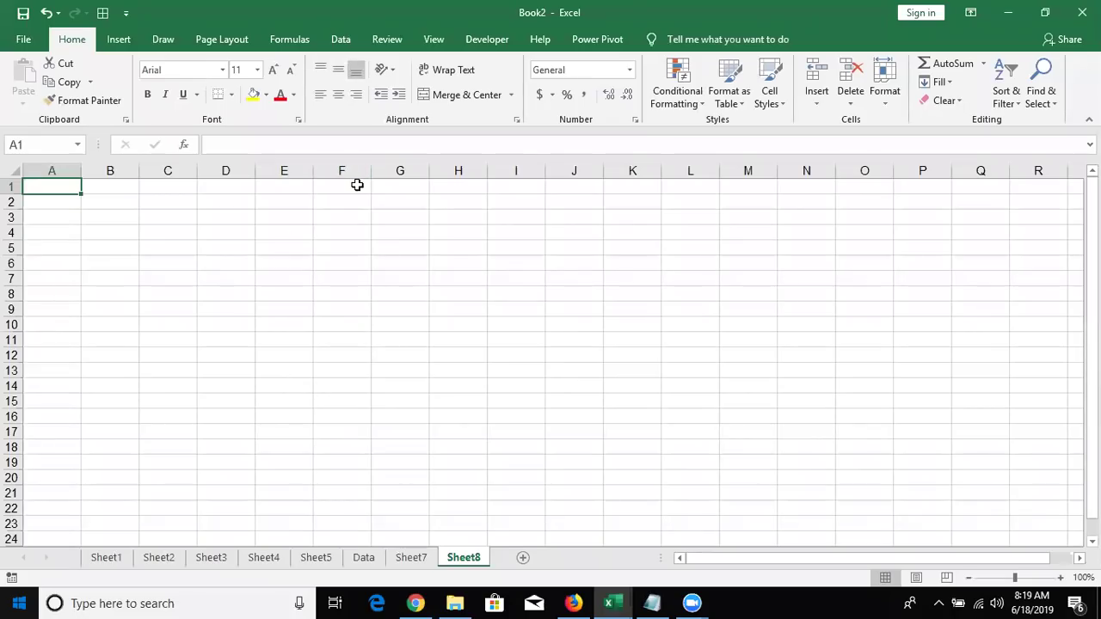
pyautogui.click(356, 185)
pyautogui.write('Ana')
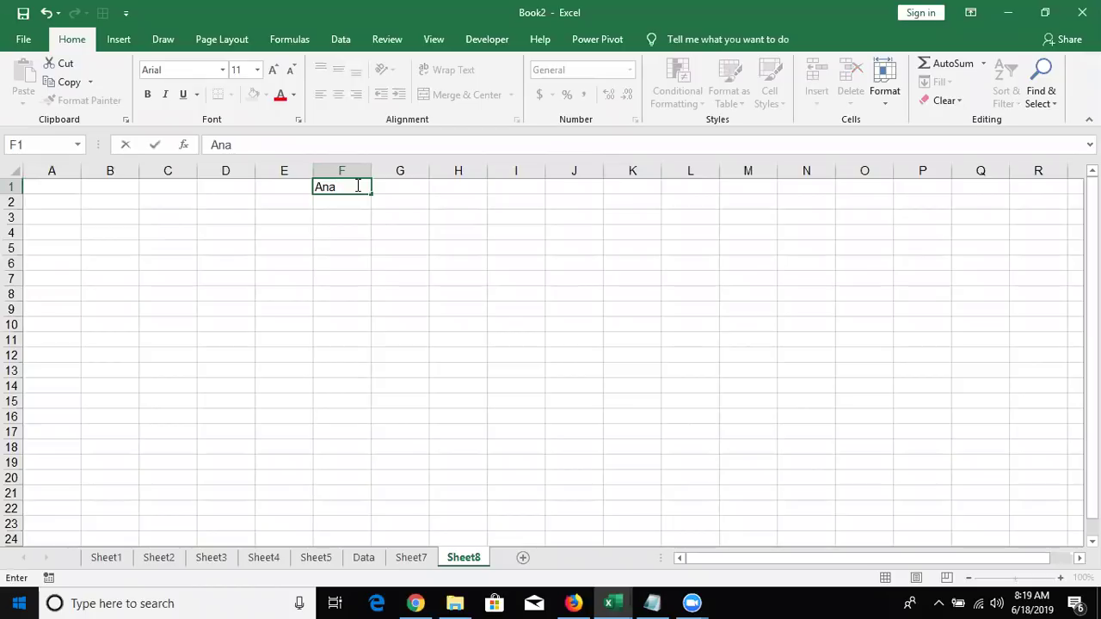
pyautogui.write('lysis')
pyautogui.press('Return')
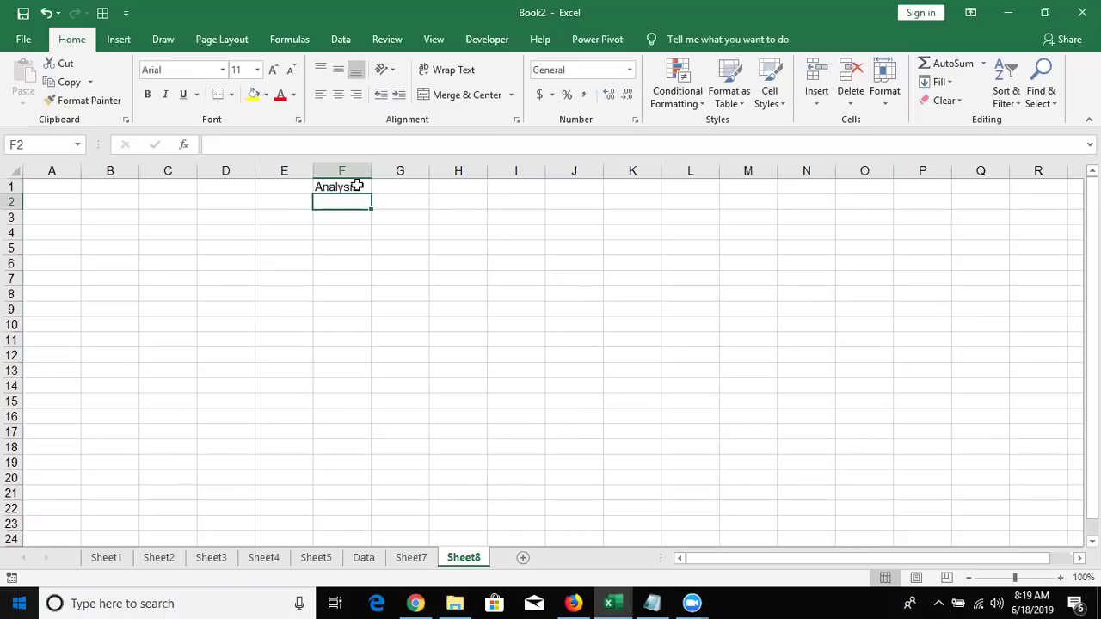
pyautogui.write('Format')
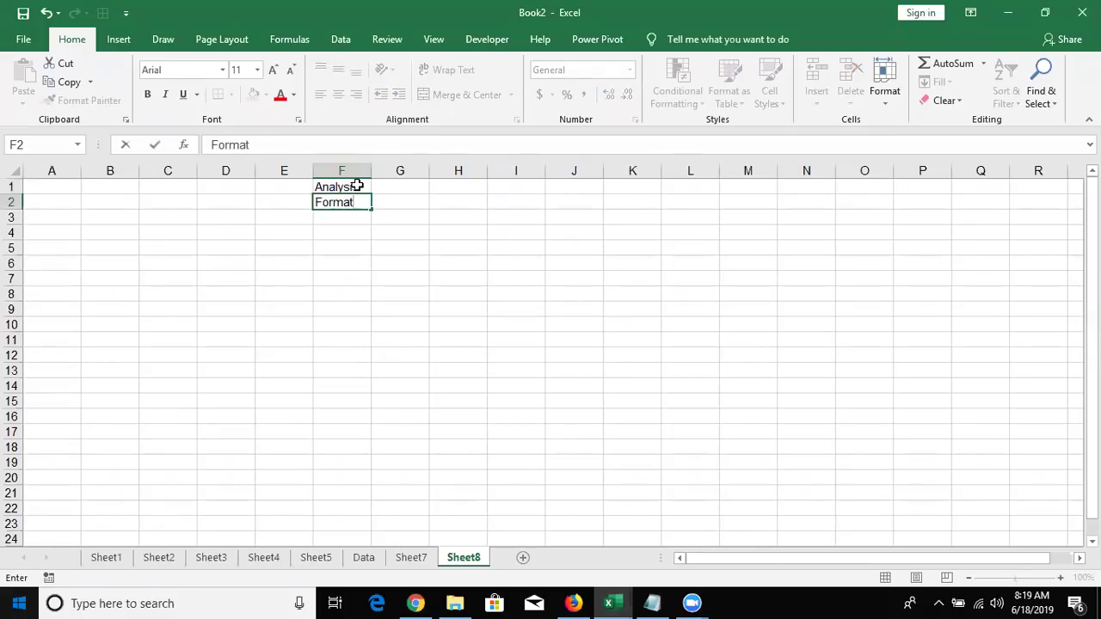
pyautogui.press('Return')
pyautogui.write('Cal')
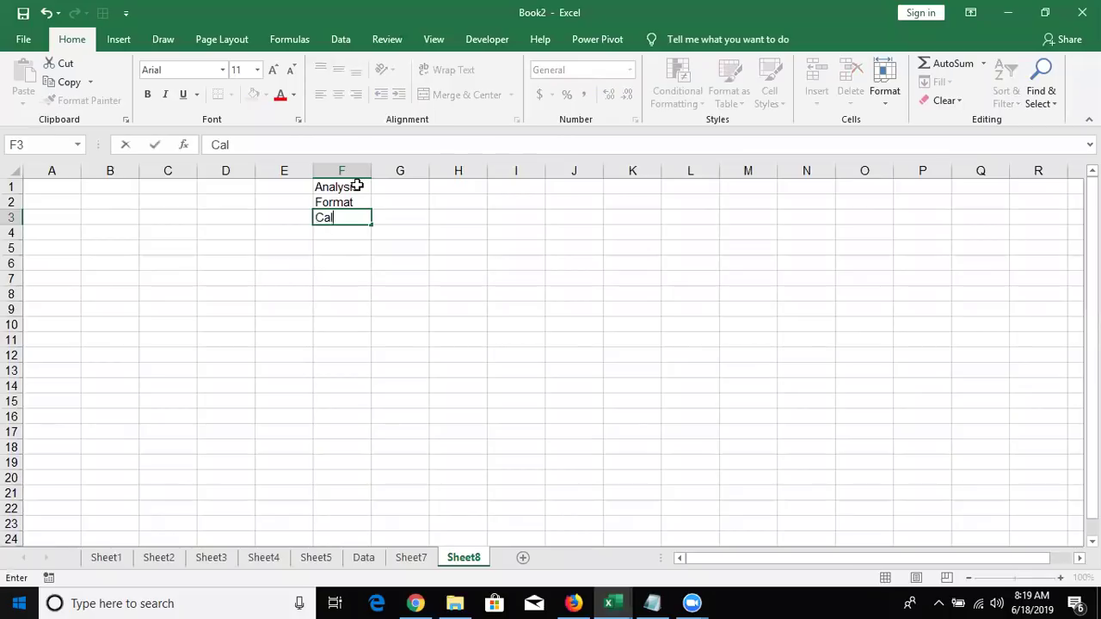
pyautogui.write('culation')
pyautogui.press('Return')
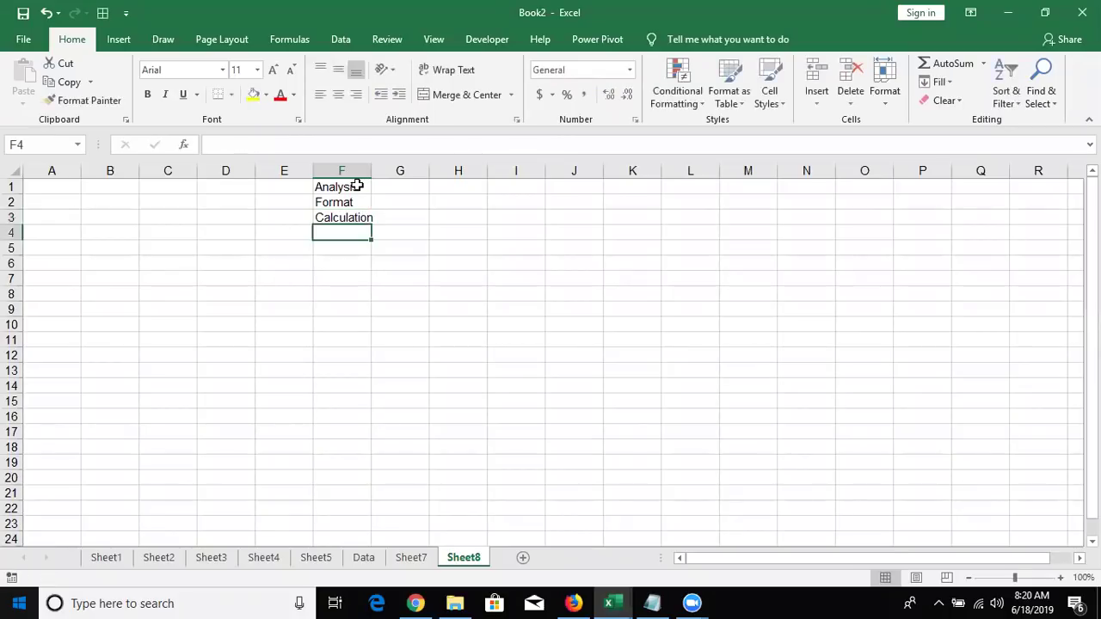
pyautogui.write('Re')
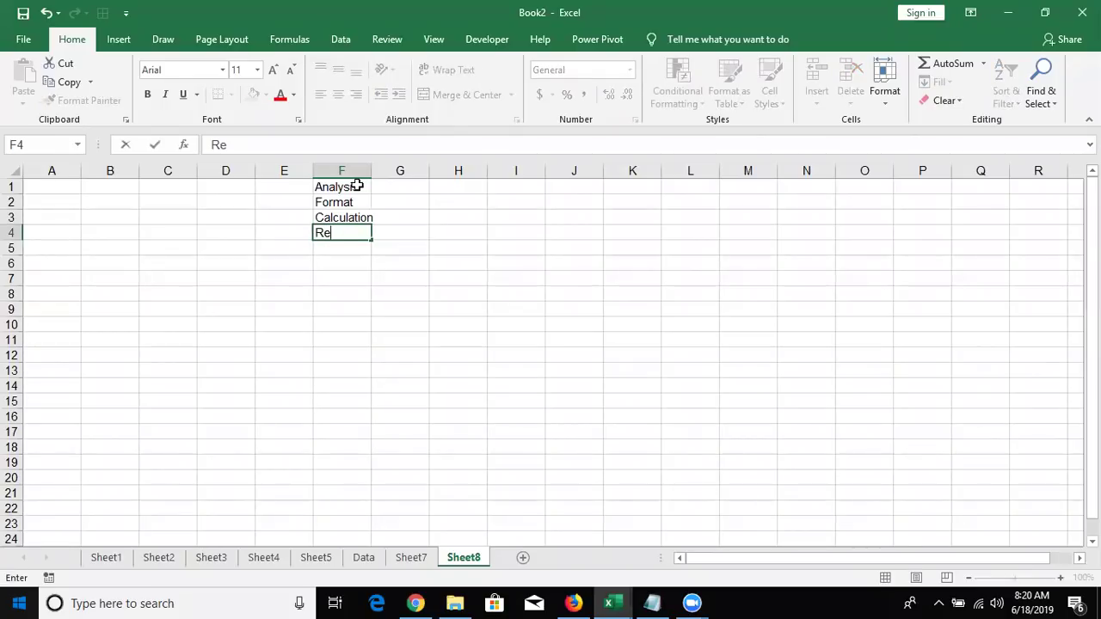
pyautogui.write('-persentantion')
pyautogui.press('Return')
pyautogui.press('Up')
pyautogui.press('Up')
pyautogui.press('Up')
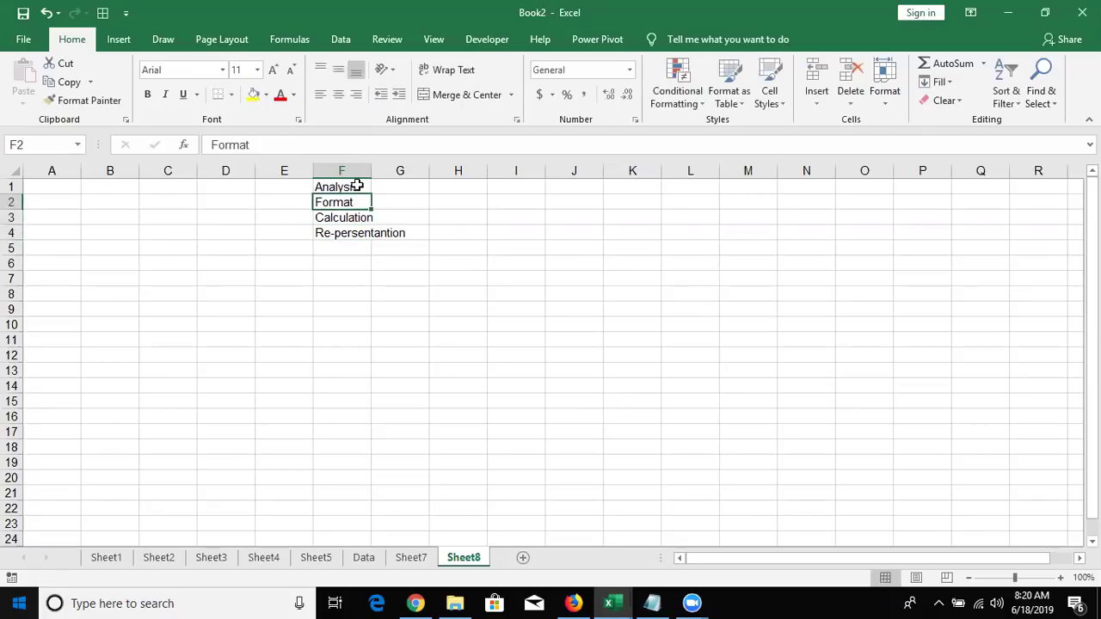
pyautogui.press('Up')
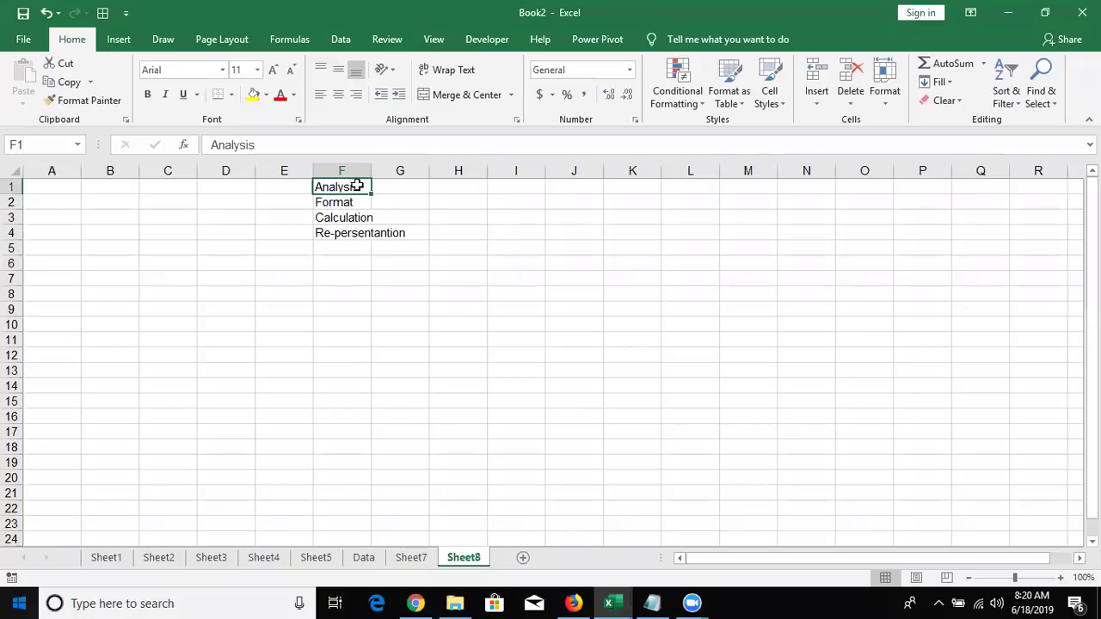
pyautogui.press('Down')
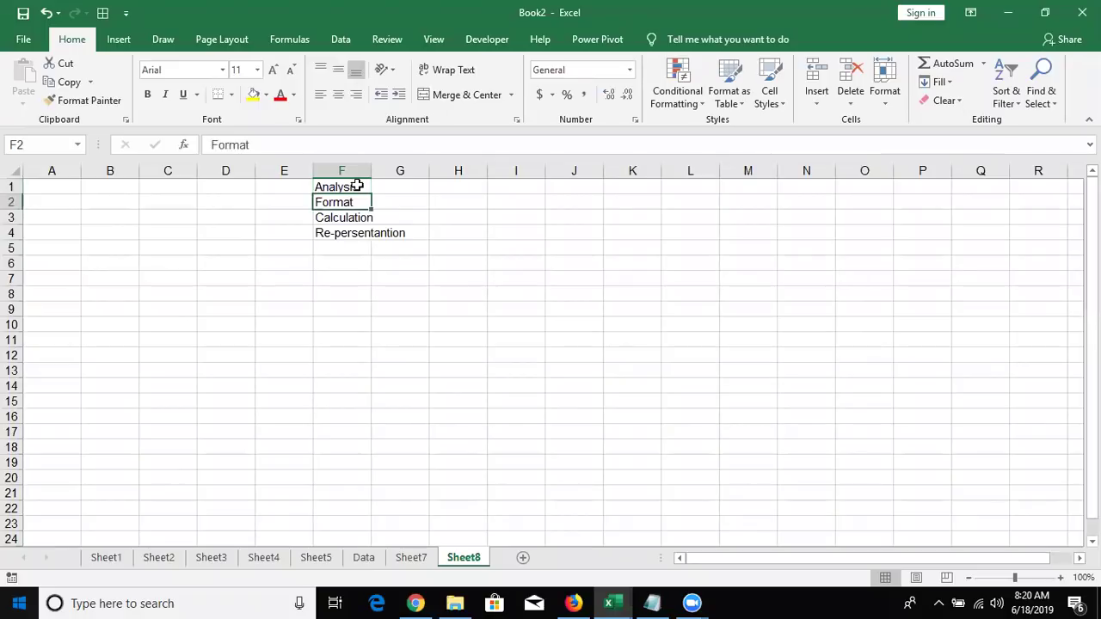
pyautogui.press('Up')
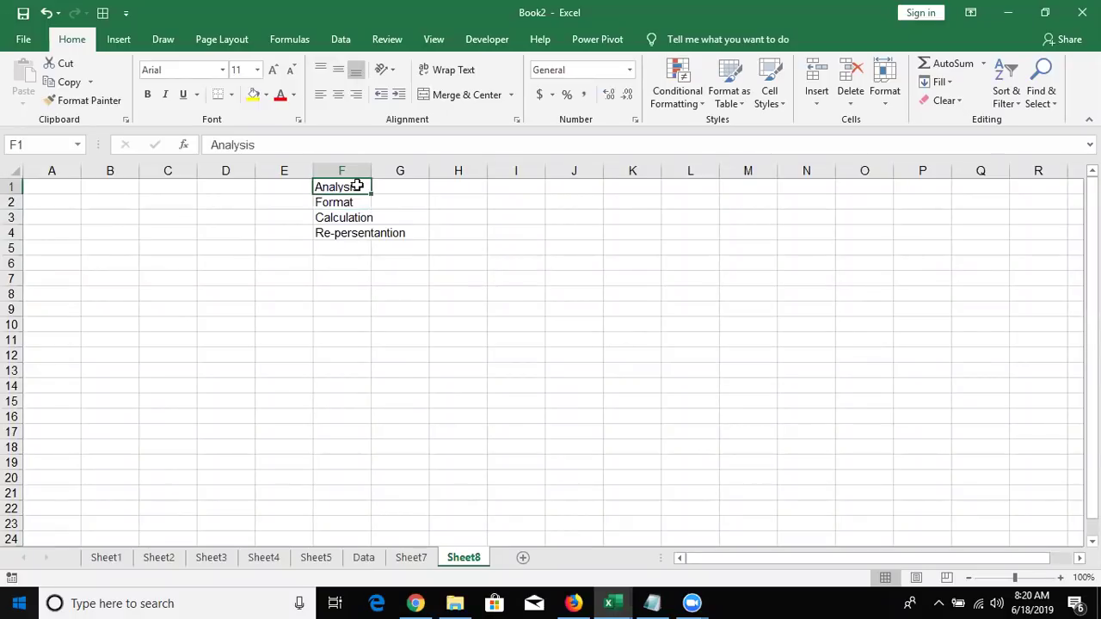
pyautogui.hotkey('shift', 'Right')
pyautogui.hotkey('shift', 'Down')
pyautogui.hotkey('shift', 'Down')
pyautogui.hotkey('shift', 'Down')
pyautogui.press('Delete')
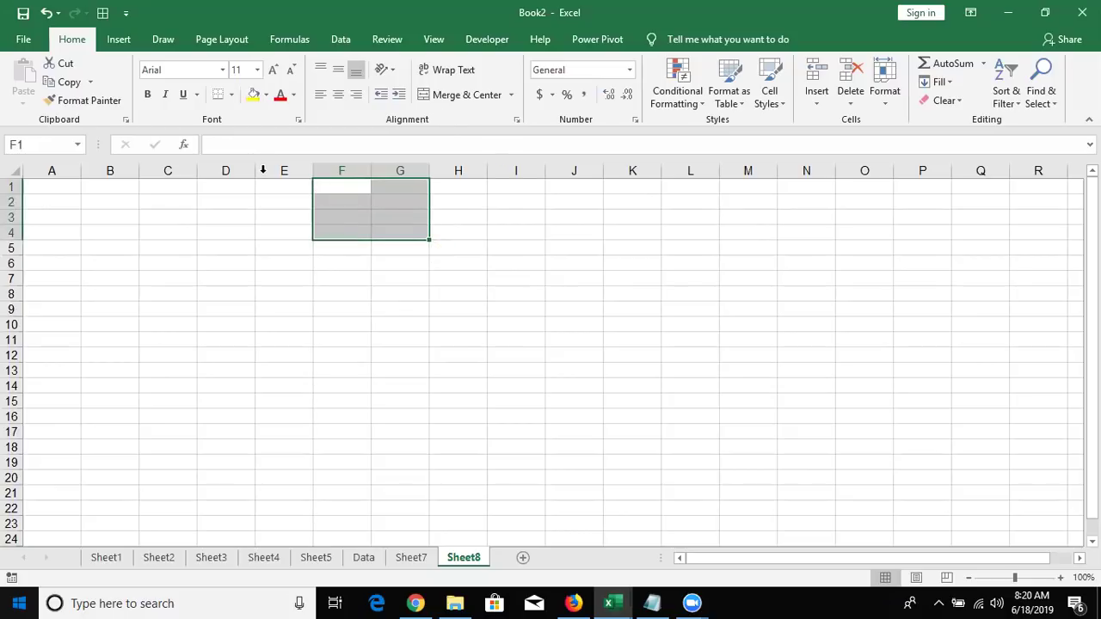
# Enter 10th in cell A2 and 10o in cell A3
pyautogui.click(161, 195)
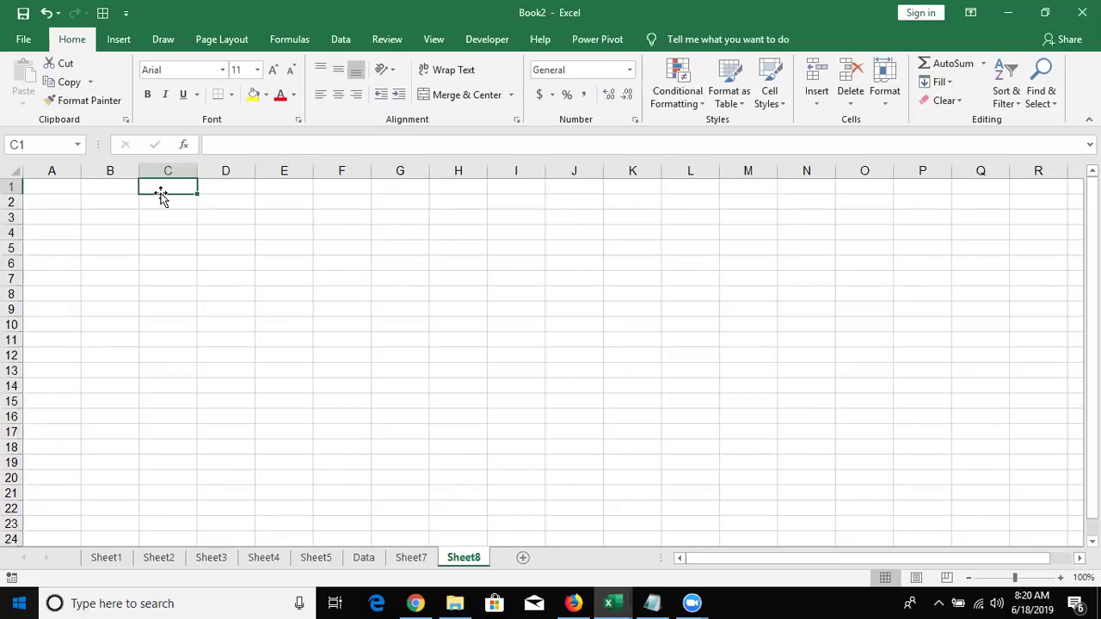
pyautogui.press('Down')
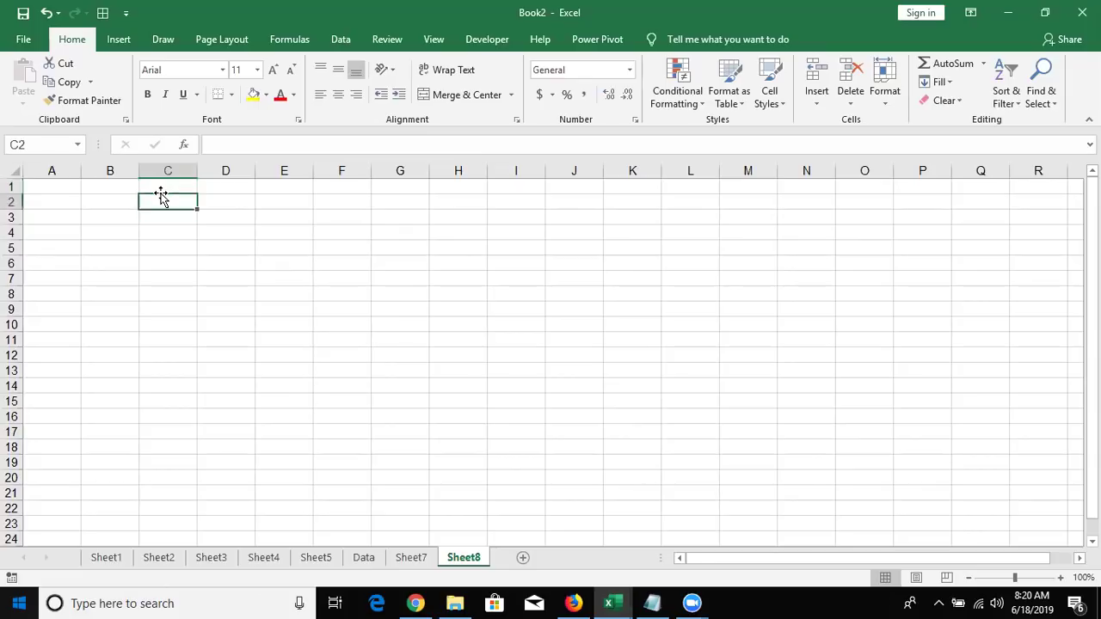
pyautogui.press('Down')
pyautogui.press('Left')
pyautogui.press('Left')
pyautogui.press('Up')
pyautogui.write('10th')
pyautogui.press('Return')
pyautogui.press('Up')
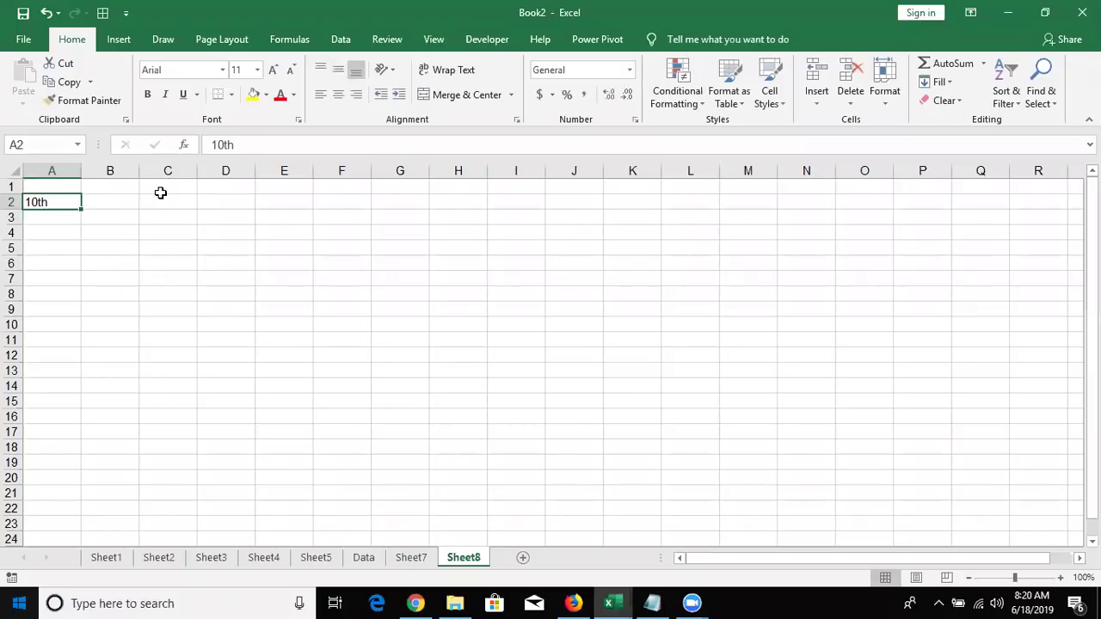
pyautogui.press('Down')
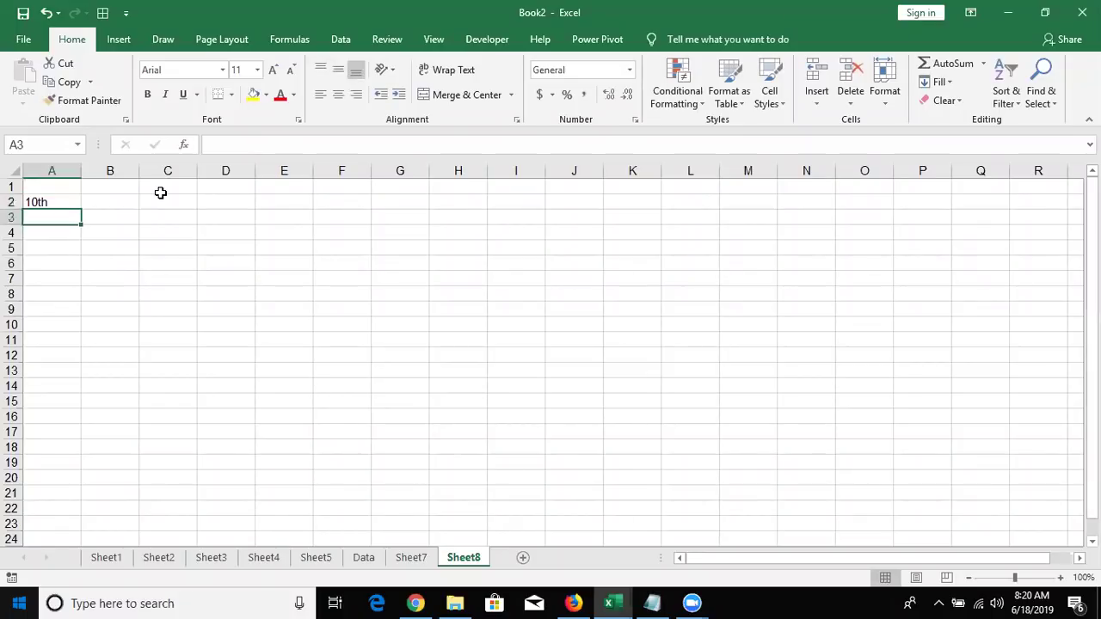
pyautogui.write('10')
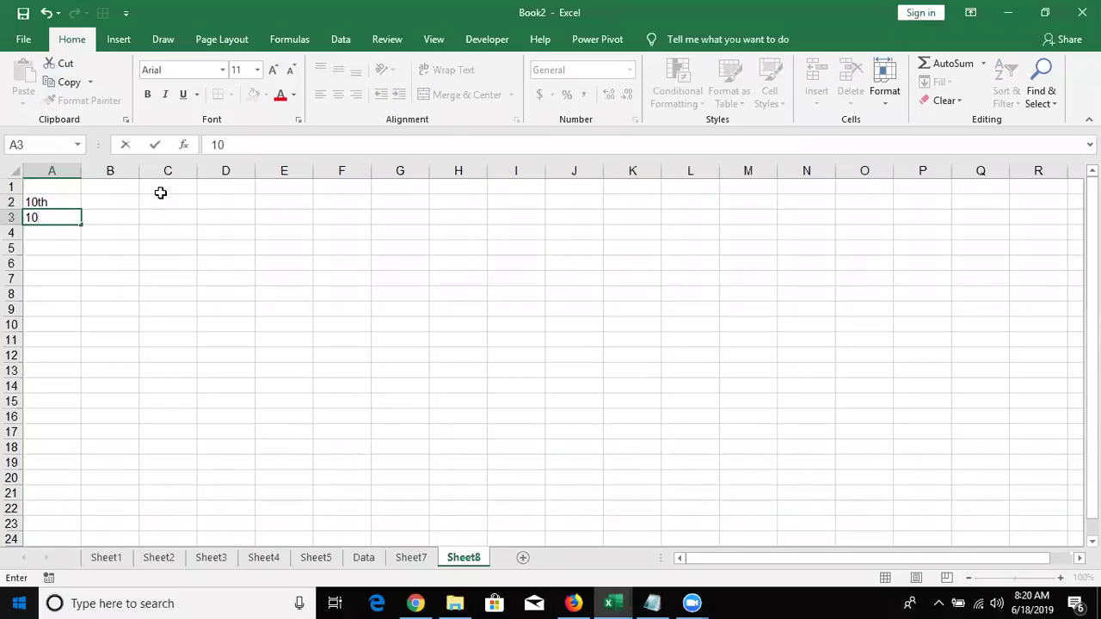
pyautogui.write('o')
pyautogui.press('Return')
# Edit A2, mark the th letters of 10th and bring up their font settings
pyautogui.press('Up')
pyautogui.press('Up')
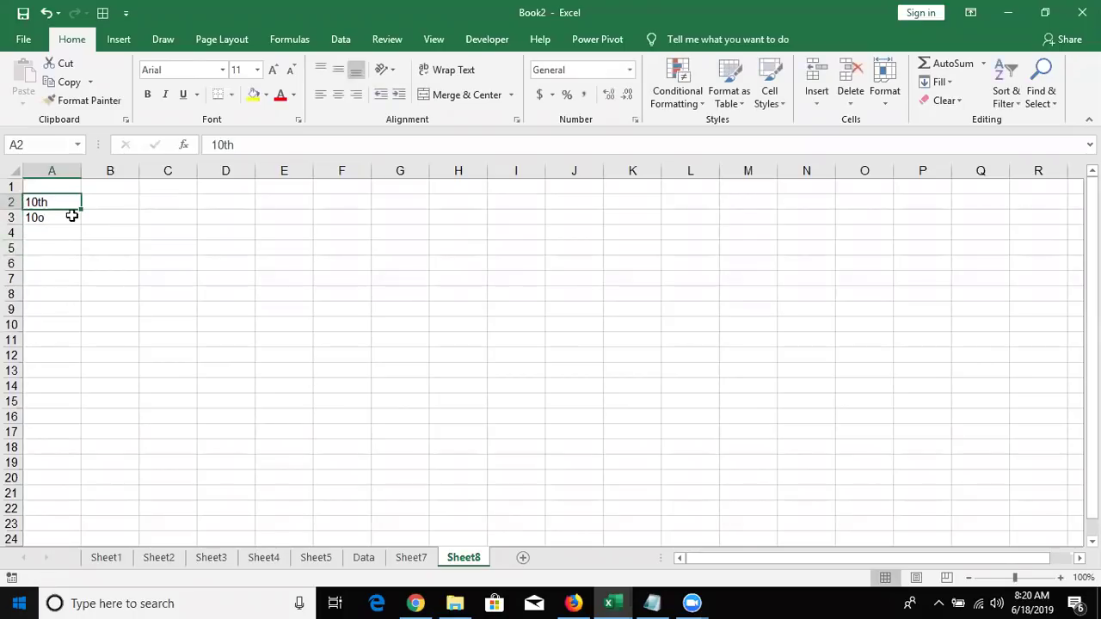
pyautogui.doubleClick(60, 201)
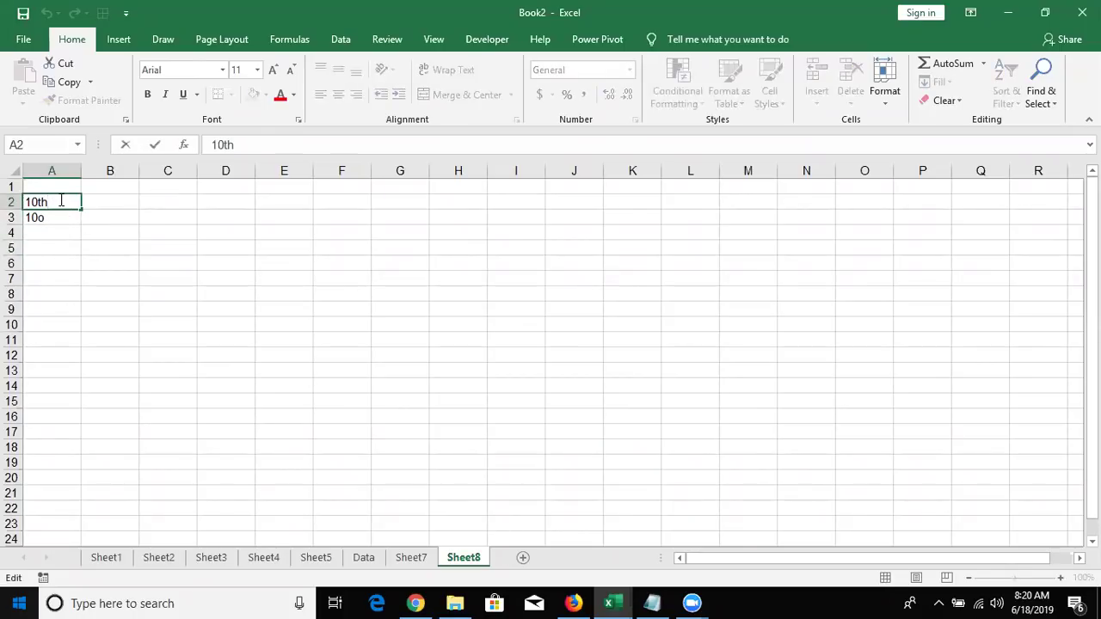
pyautogui.hotkey('shift', 'Left')
pyautogui.hotkey('shift', 'Left')
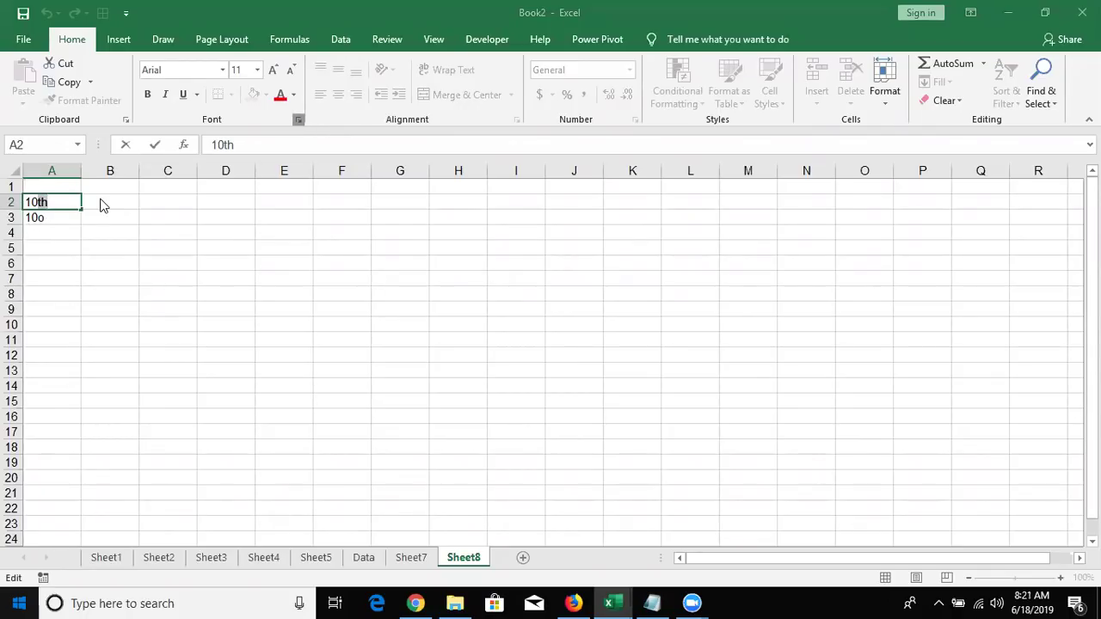
pyautogui.hotkey('ctrl', '1')
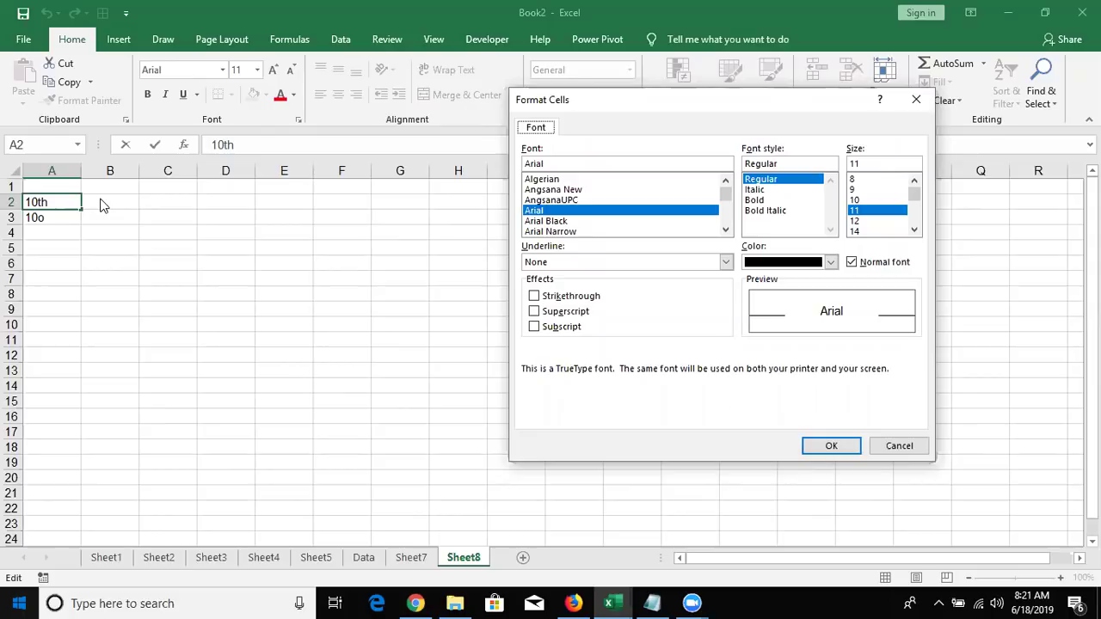
# Make the th of 10th in A2 superscript
pyautogui.click(544, 313)
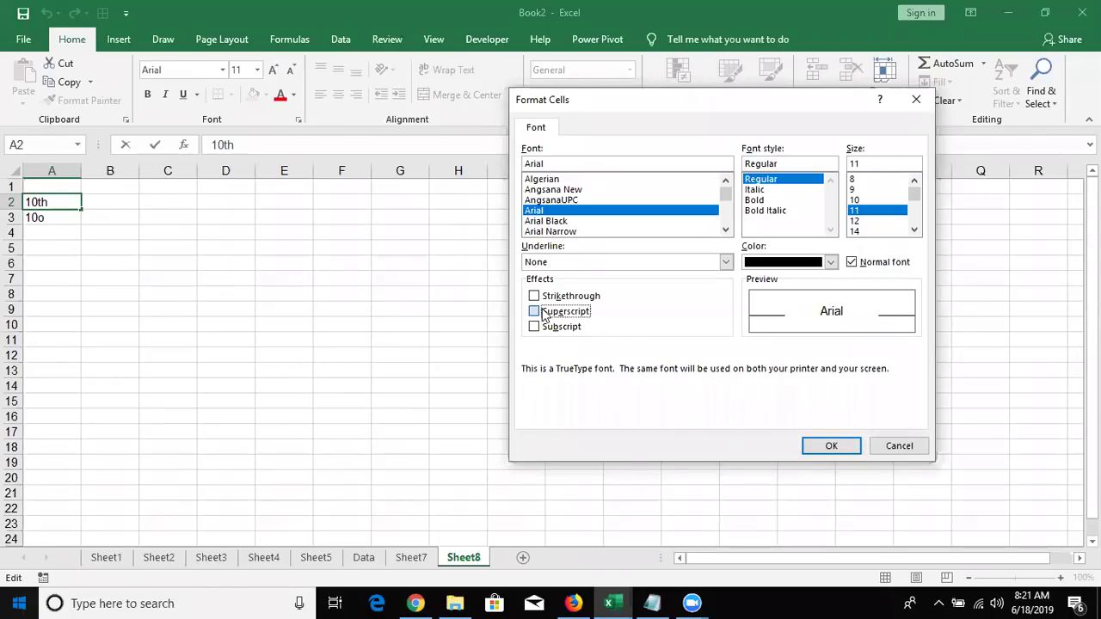
pyautogui.click(832, 446)
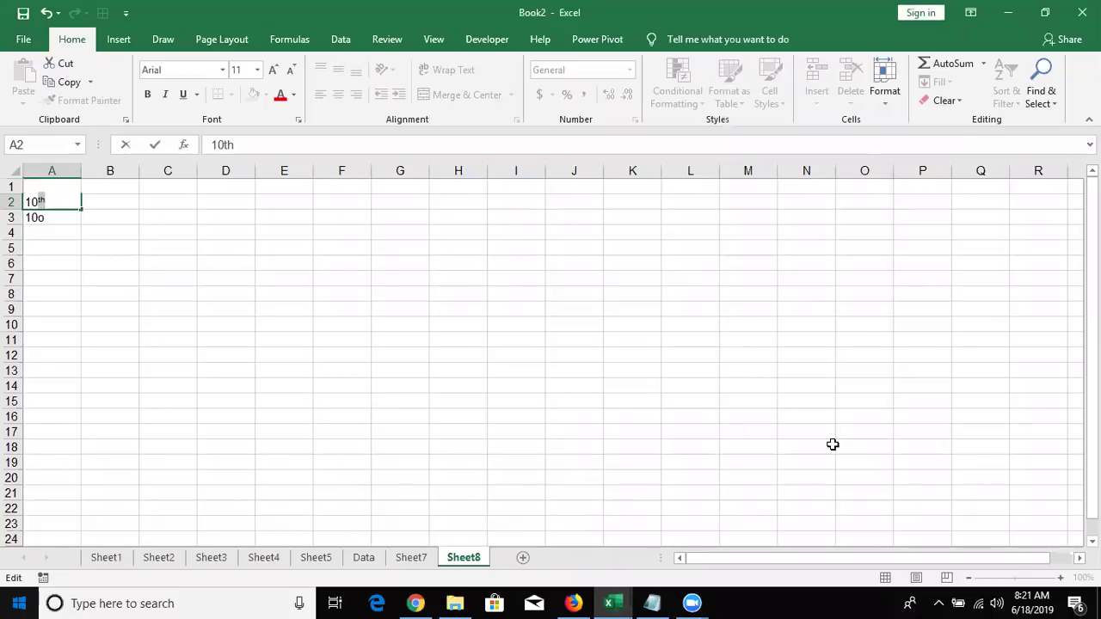
pyautogui.press('Return')
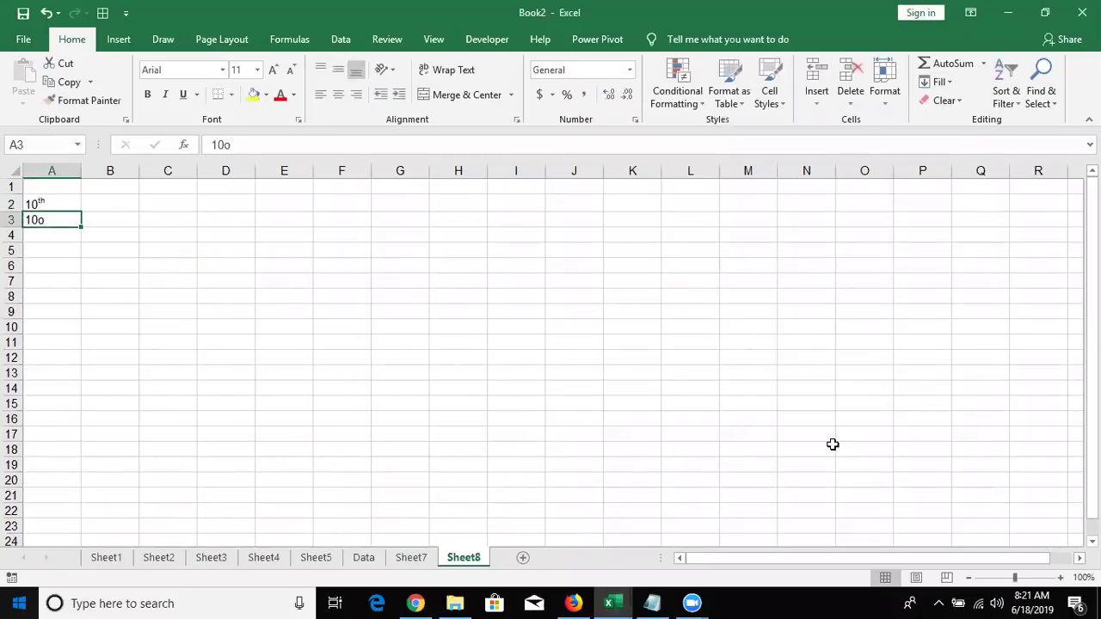
# Make the o of 10o in A3 superscript so it reads like 10°
pyautogui.click(228, 143)
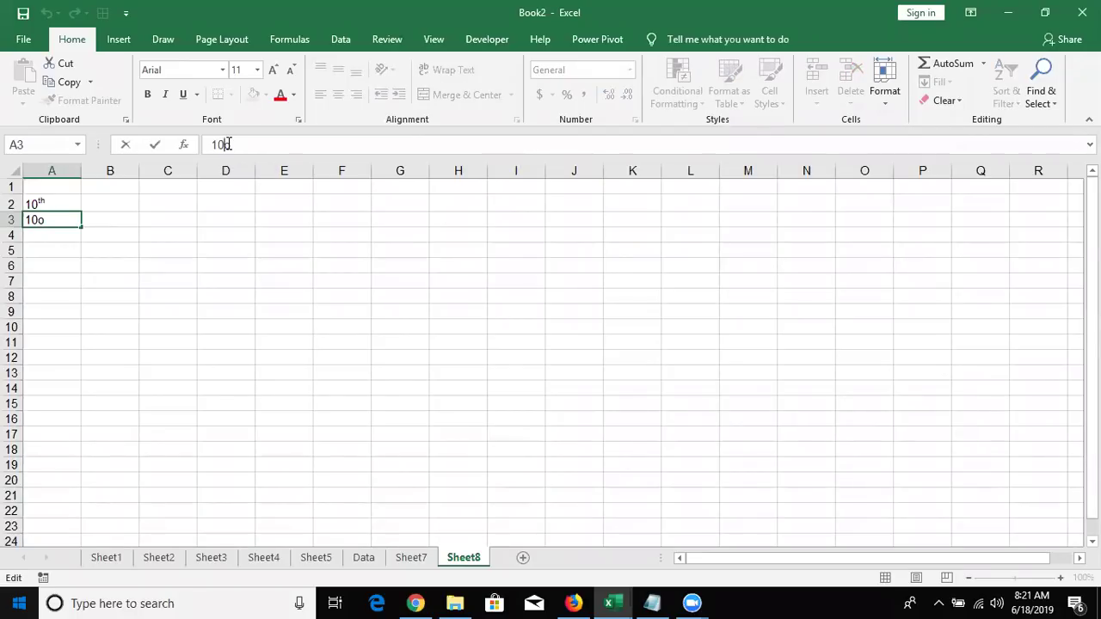
pyautogui.moveTo(229, 143); pyautogui.dragTo(222, 143)
pyautogui.click(298, 120)
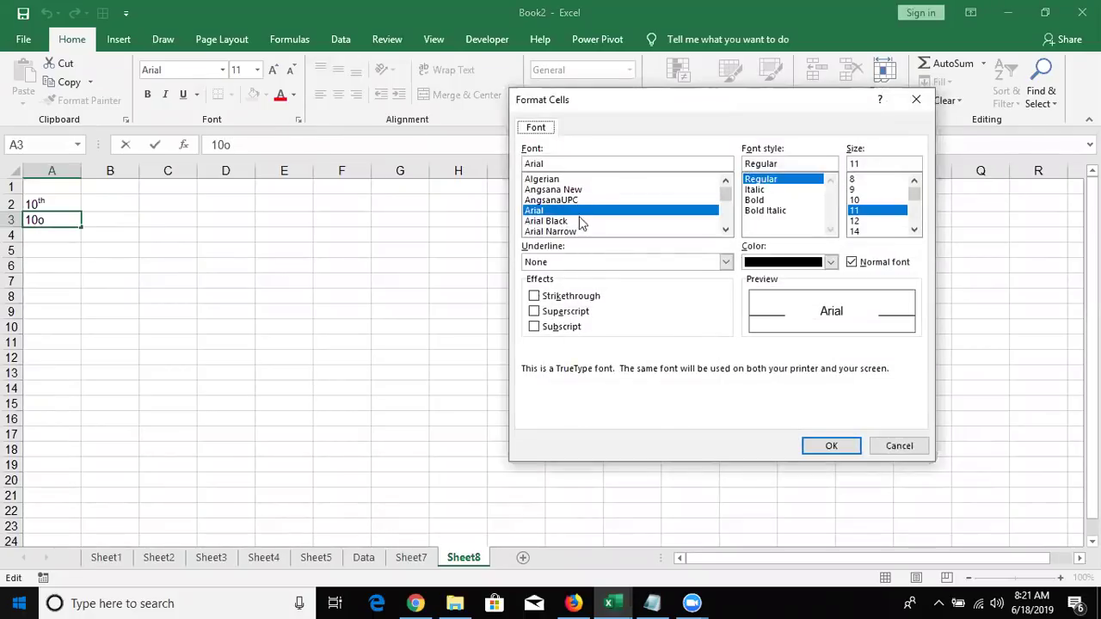
pyautogui.click(573, 310)
pyautogui.press('Return')
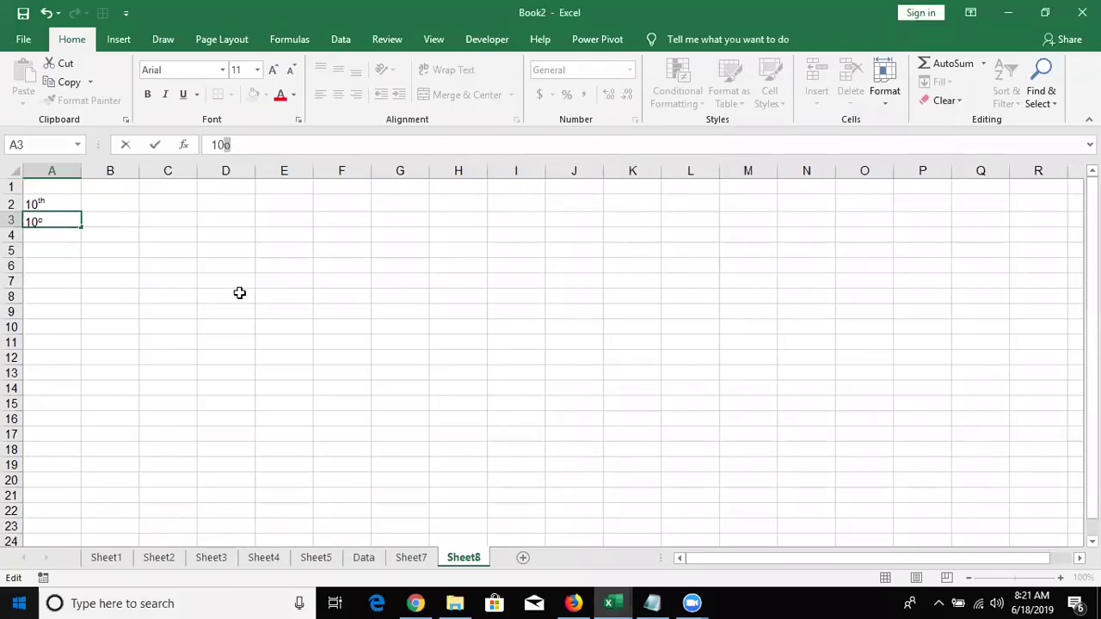
pyautogui.click(223, 293)
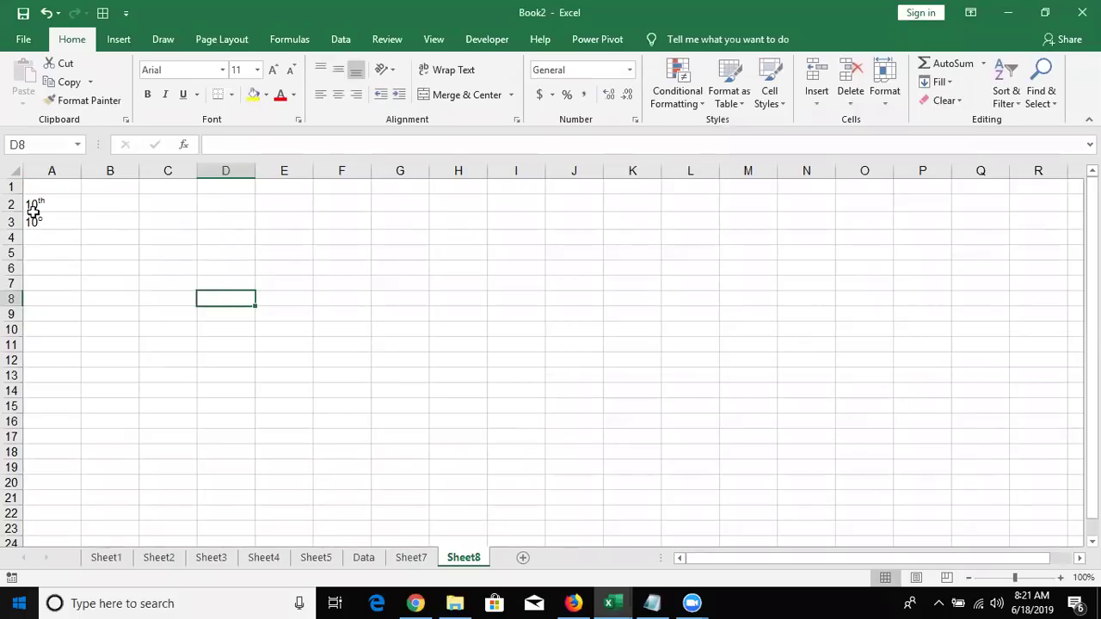
# Type 102 in B4 and format its final 2 as superscript
pyautogui.click(91, 237)
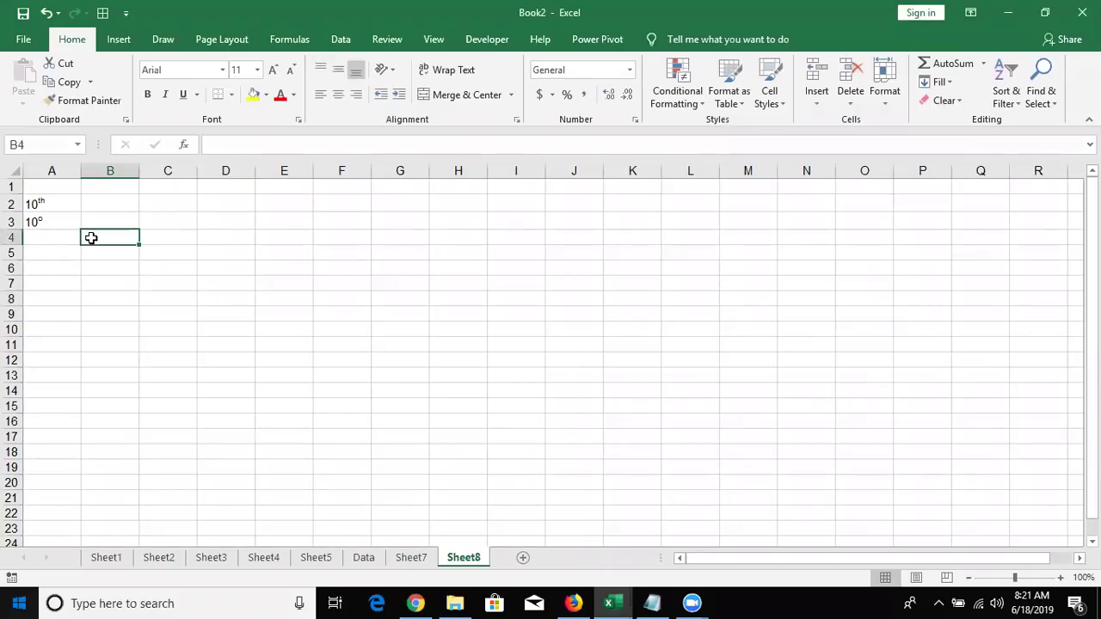
pyautogui.write('102')
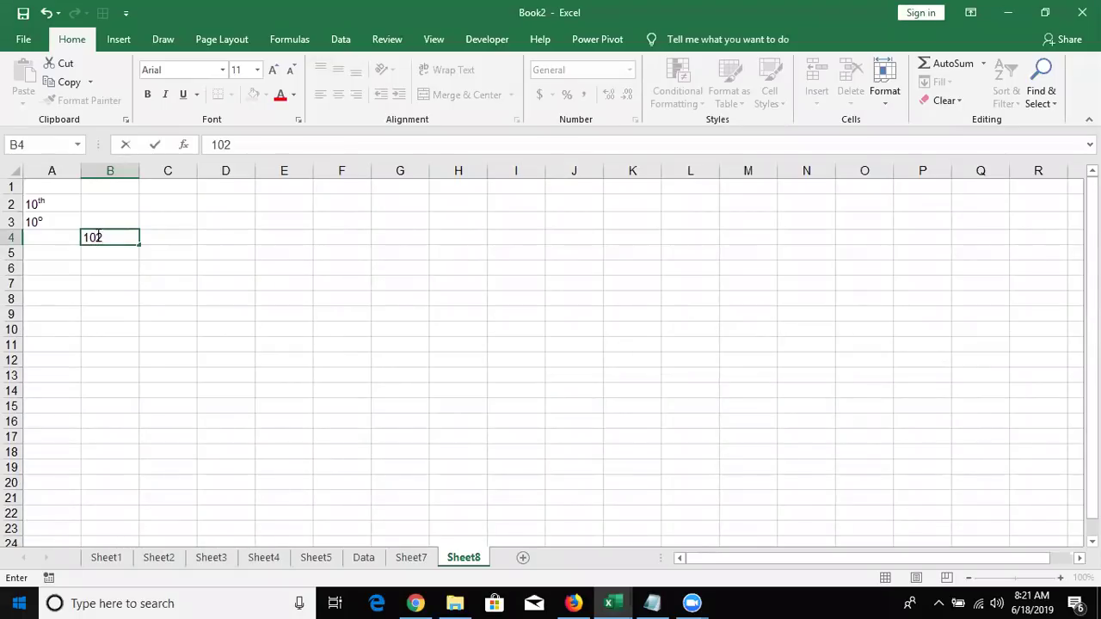
pyautogui.press('F2')
pyautogui.click(298, 123)
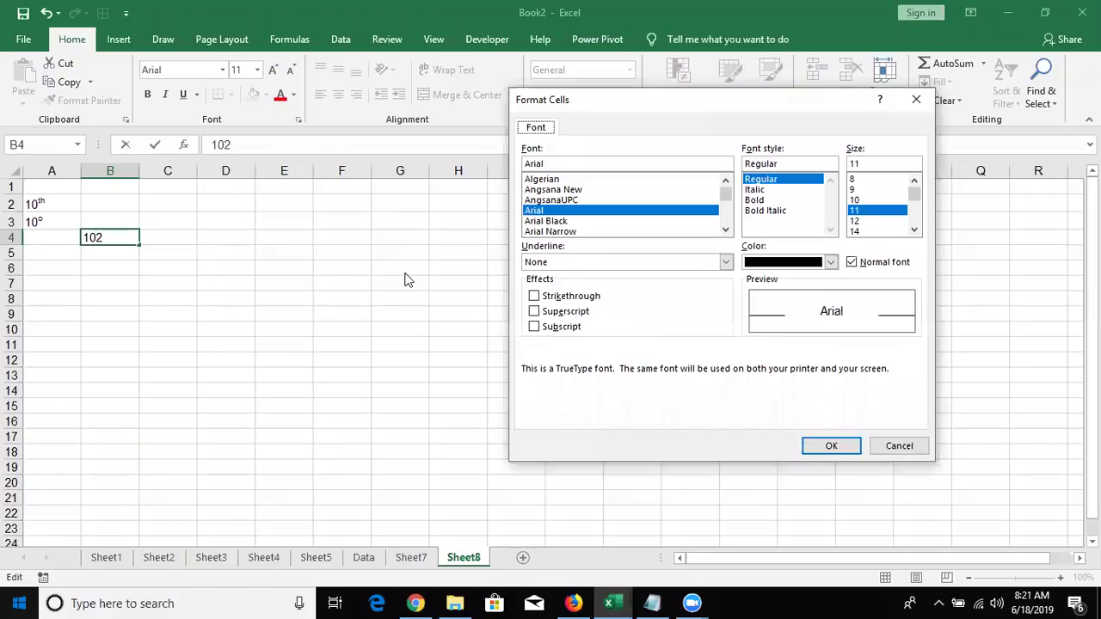
pyautogui.click(542, 311)
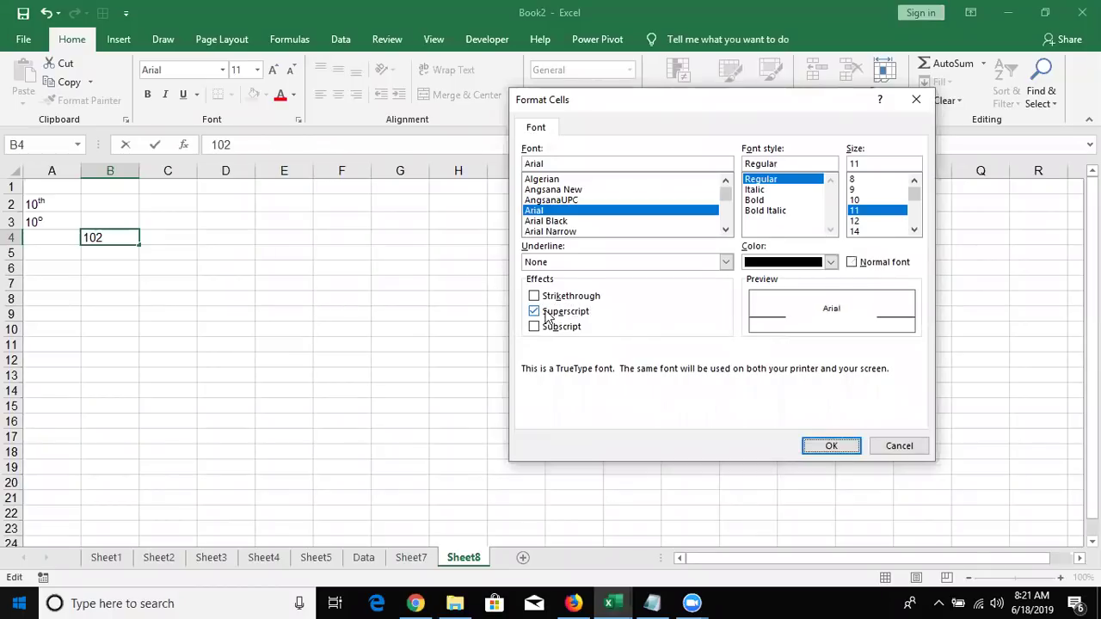
pyautogui.press('Return')
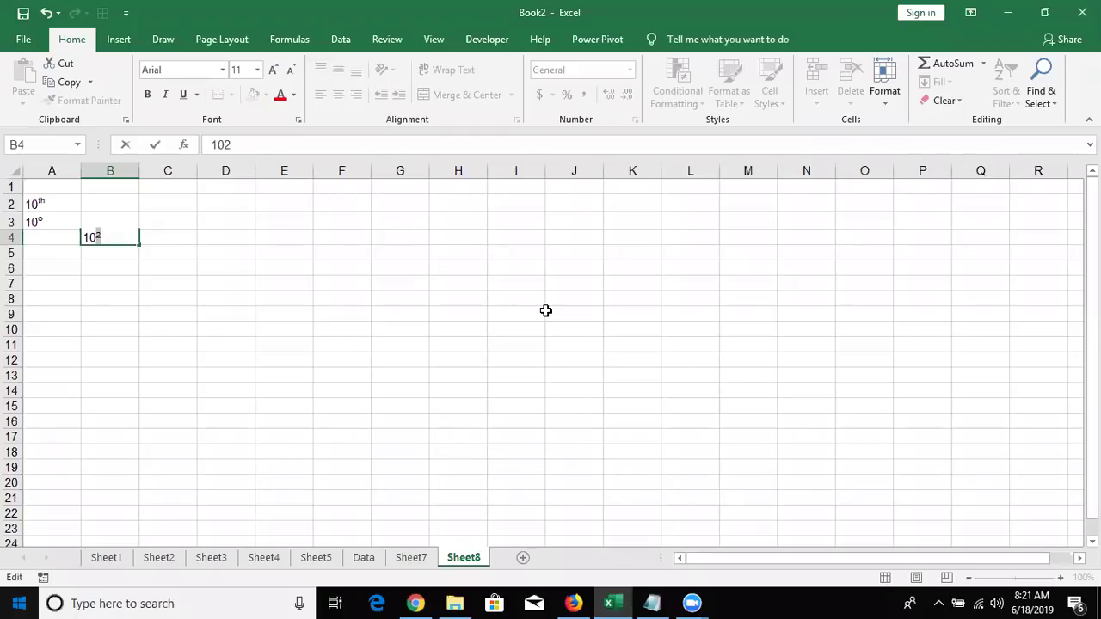
pyautogui.press('Return')
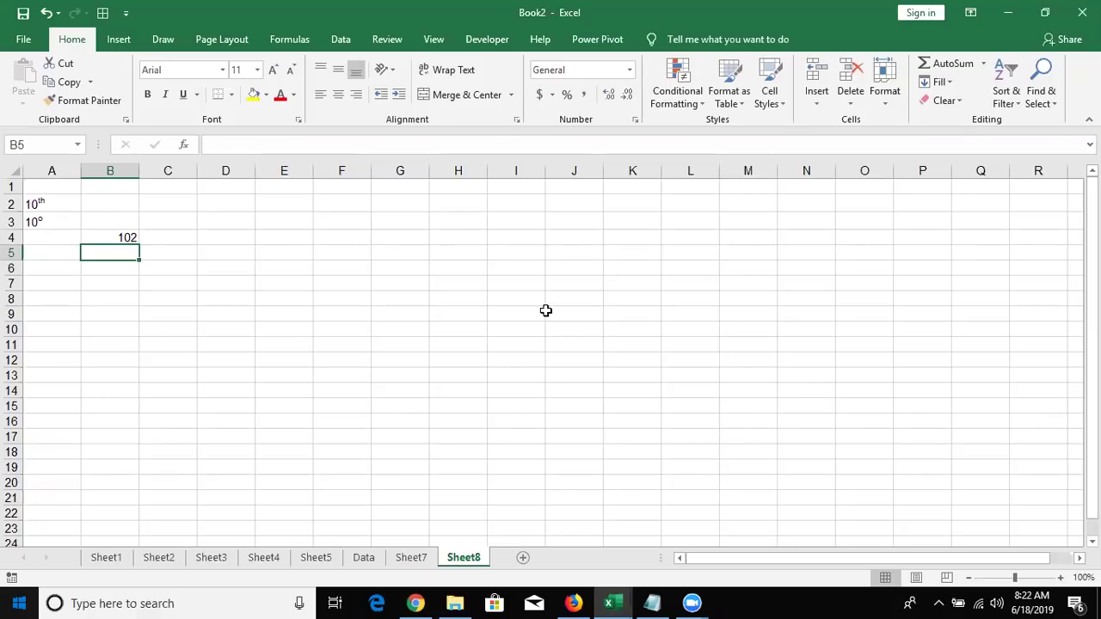
# Re-enter B4 as text '102 and superscript its 2 so it displays 10²
pyautogui.press('Up')
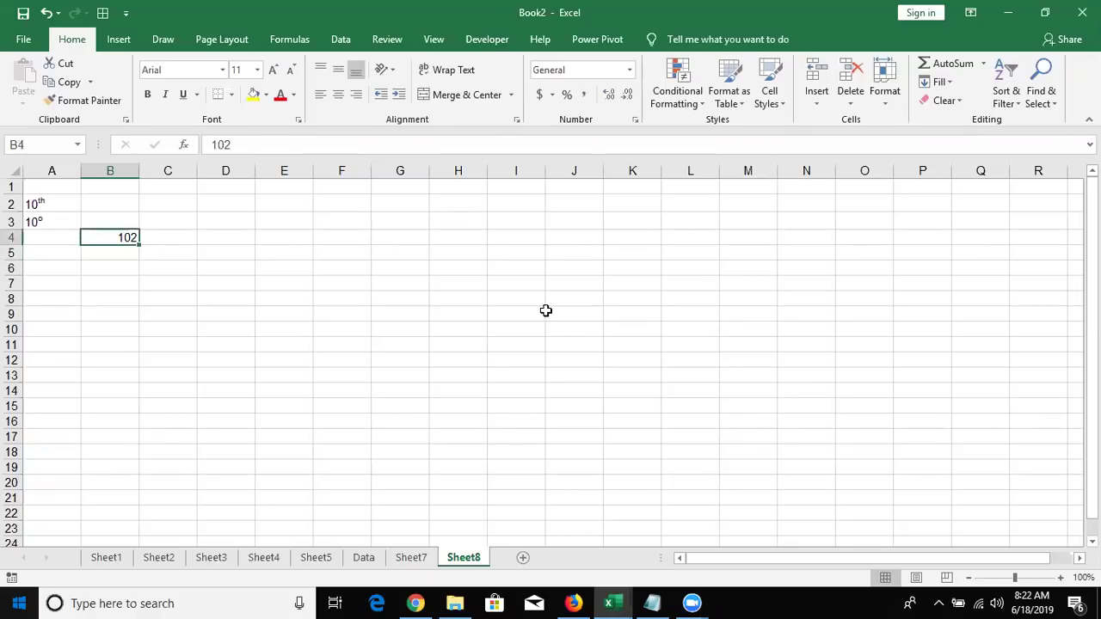
pyautogui.write("'102")
pyautogui.press('Return')
pyautogui.press('Up')
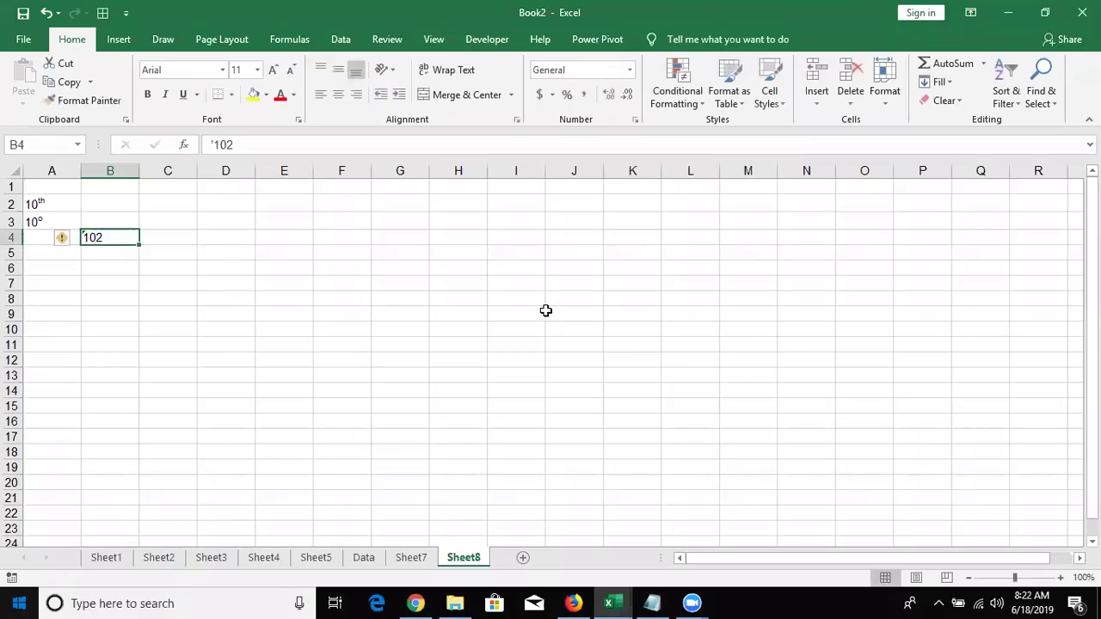
pyautogui.doubleClick(102, 237)
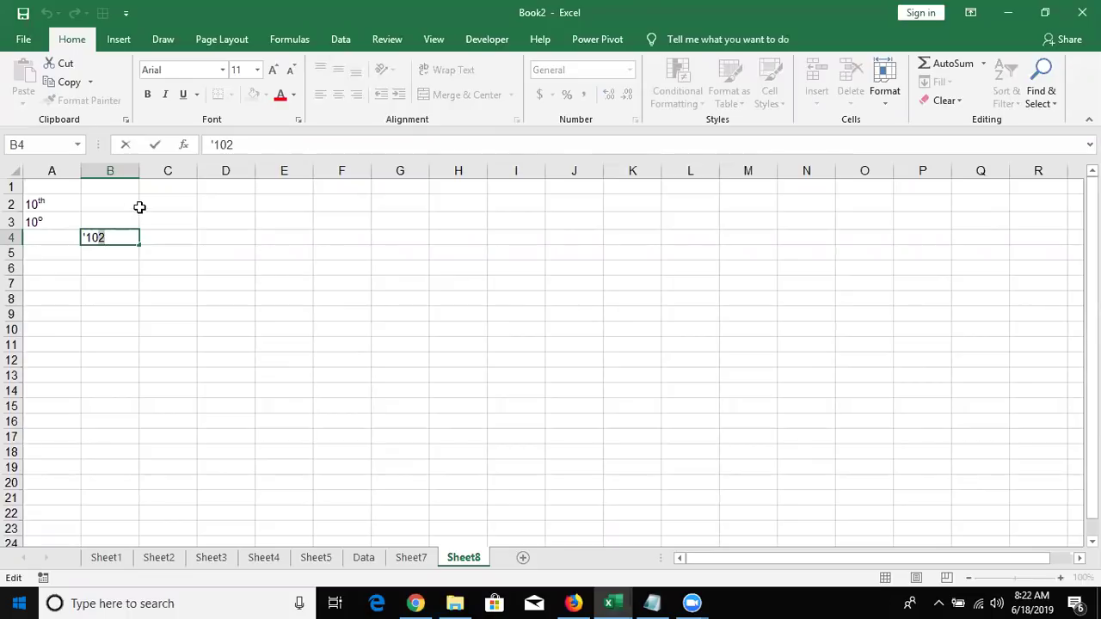
pyautogui.click(298, 121)
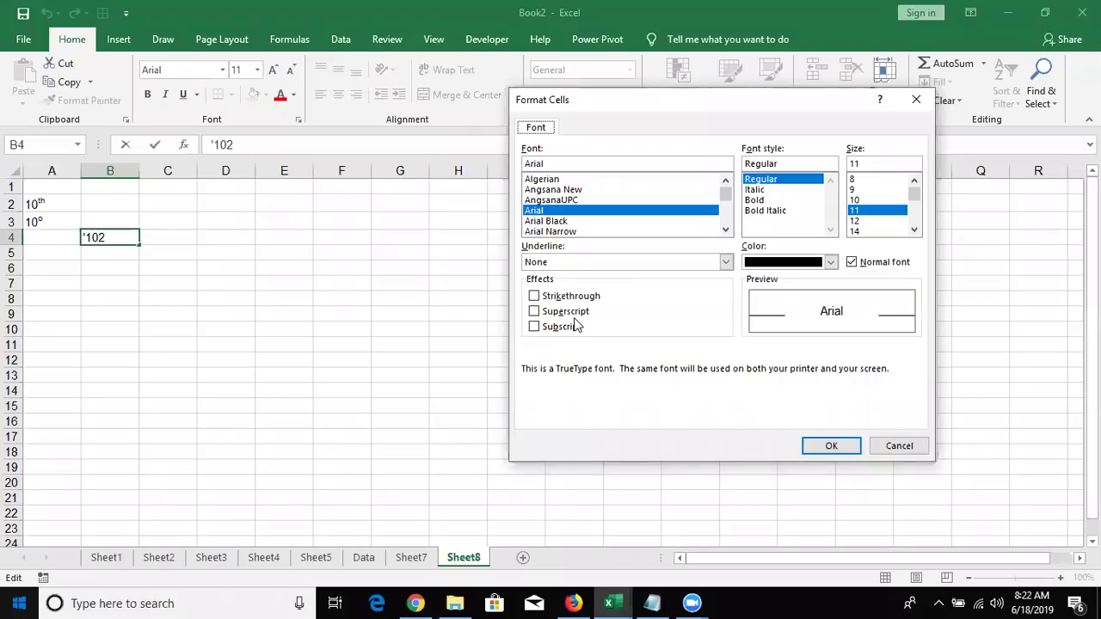
pyautogui.click(534, 314)
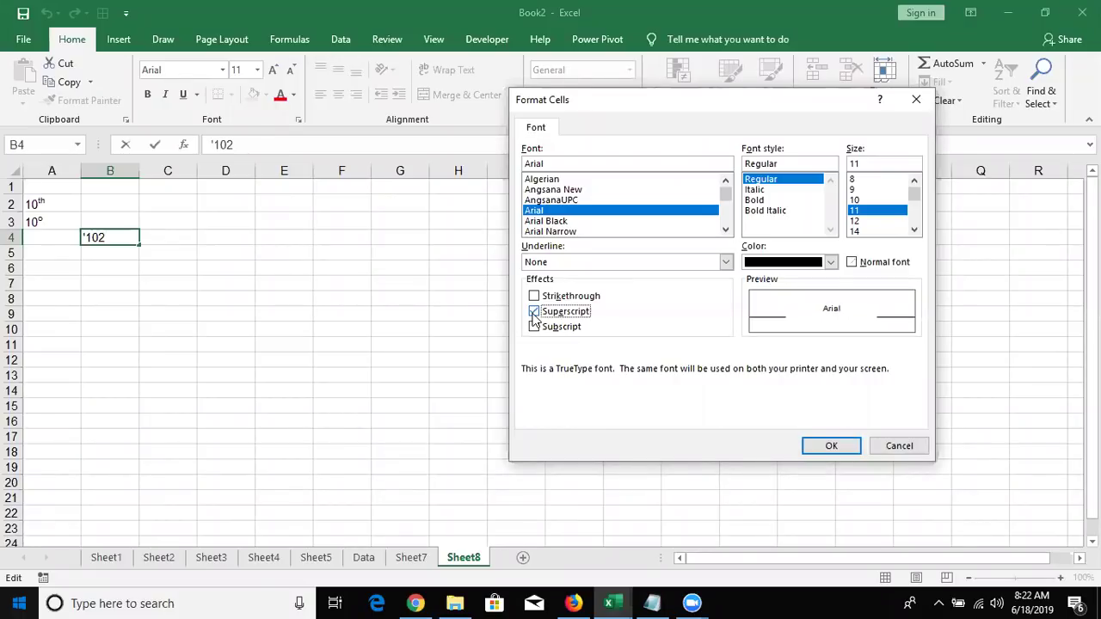
pyautogui.press('Return')
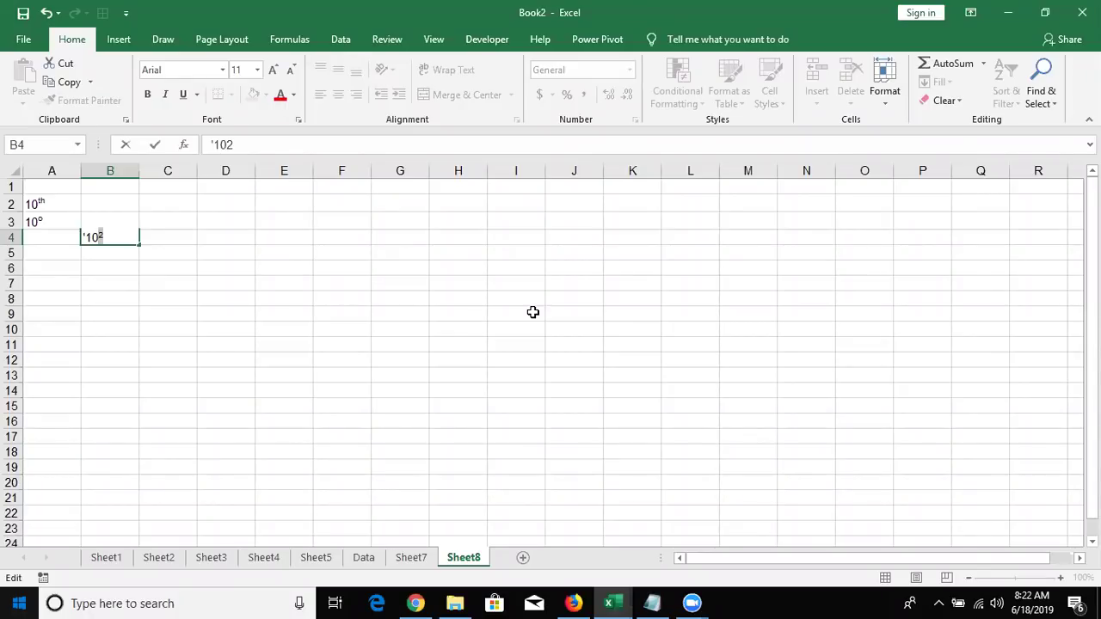
pyautogui.press('Return')
# Type H2O into cell C3
pyautogui.press('Up')
pyautogui.press('Up')
pyautogui.press('Right')
pyautogui.press('Down')
pyautogui.press('Up')
pyautogui.write('H2O')
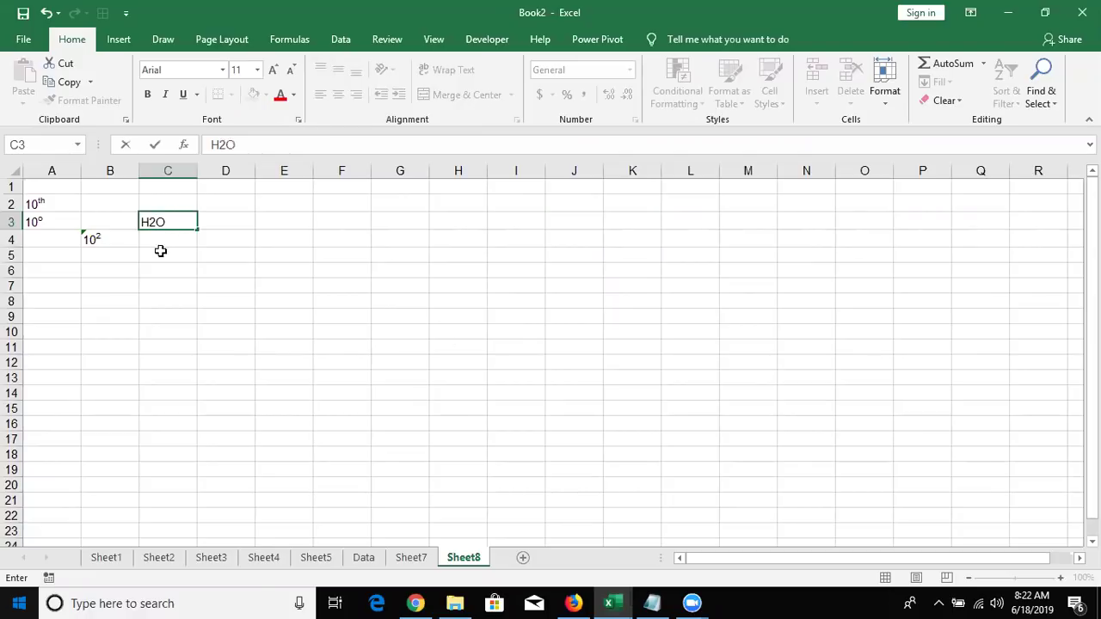
# Format the 2 of H2O in C3 as subscript, giving H₂O
pyautogui.doubleClick(153, 222)
pyautogui.click(150, 223)
pyautogui.moveTo(151, 222); pyautogui.dragTo(157, 223)
pyautogui.click(298, 119)
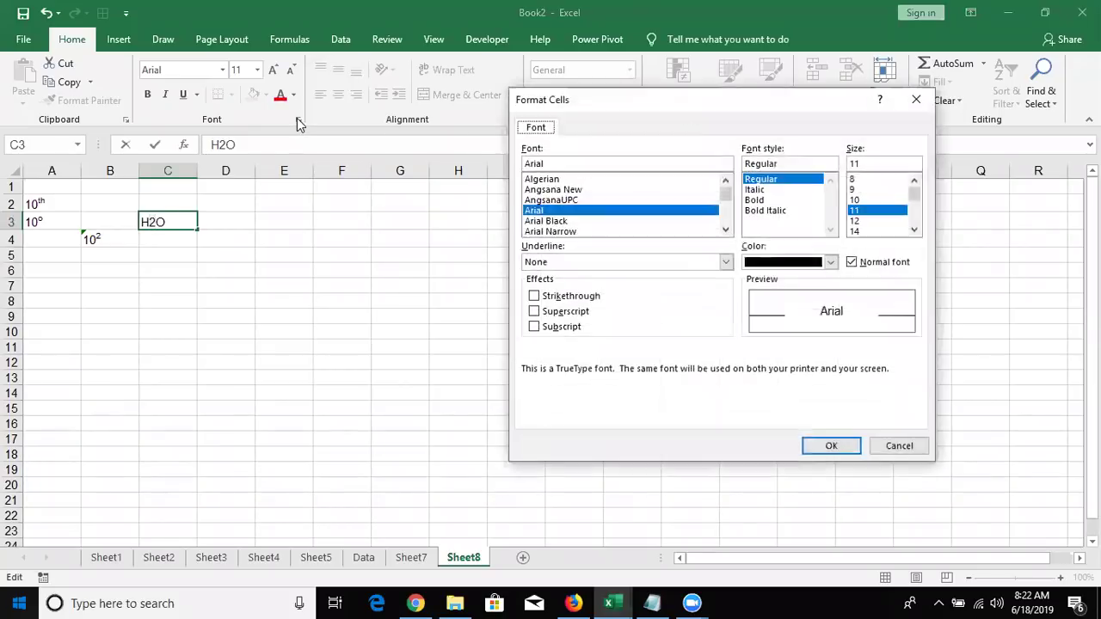
pyautogui.click(549, 328)
pyautogui.click(841, 449)
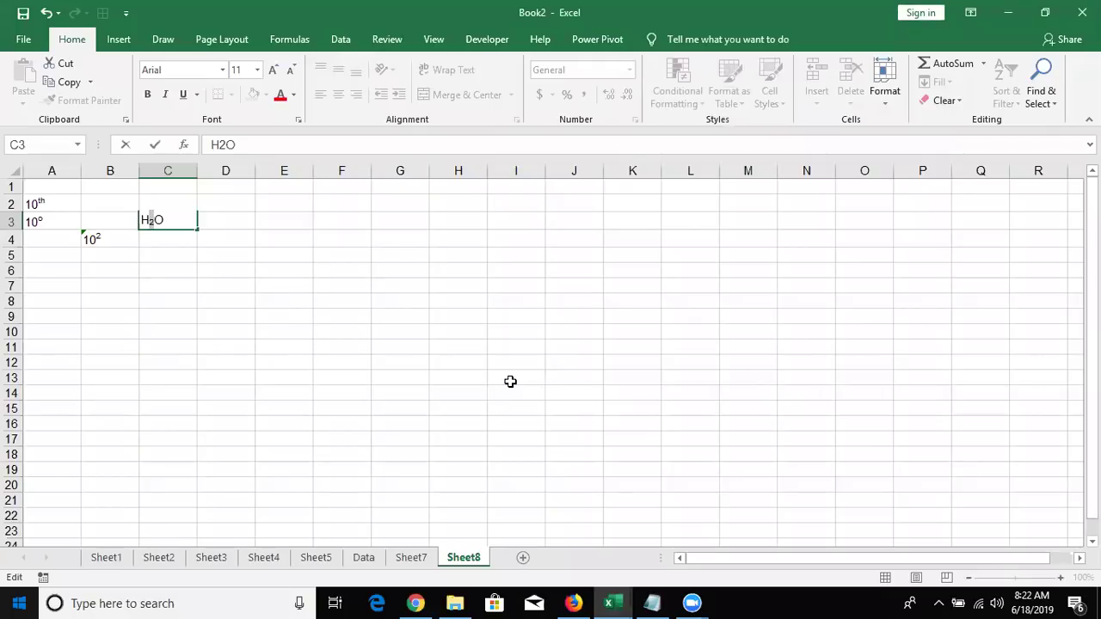
pyautogui.click(510, 381)
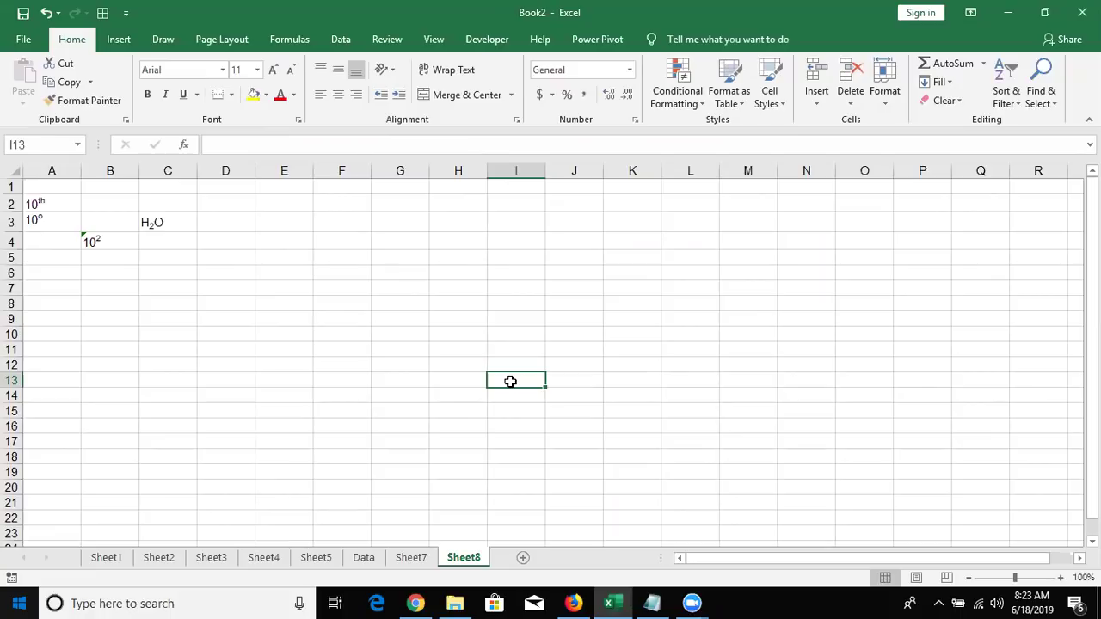
# Enter 85, 36, 52, 36, 45, 26 and 85 down column E from E1
pyautogui.click(290, 190)
pyautogui.write('85')
pyautogui.press('Return')
pyautogui.write('36')
pyautogui.press('Return')
pyautogui.write('52 36')
pyautogui.press('Return')
pyautogui.write('45')
pyautogui.press('Return')
pyautogui.write('26')
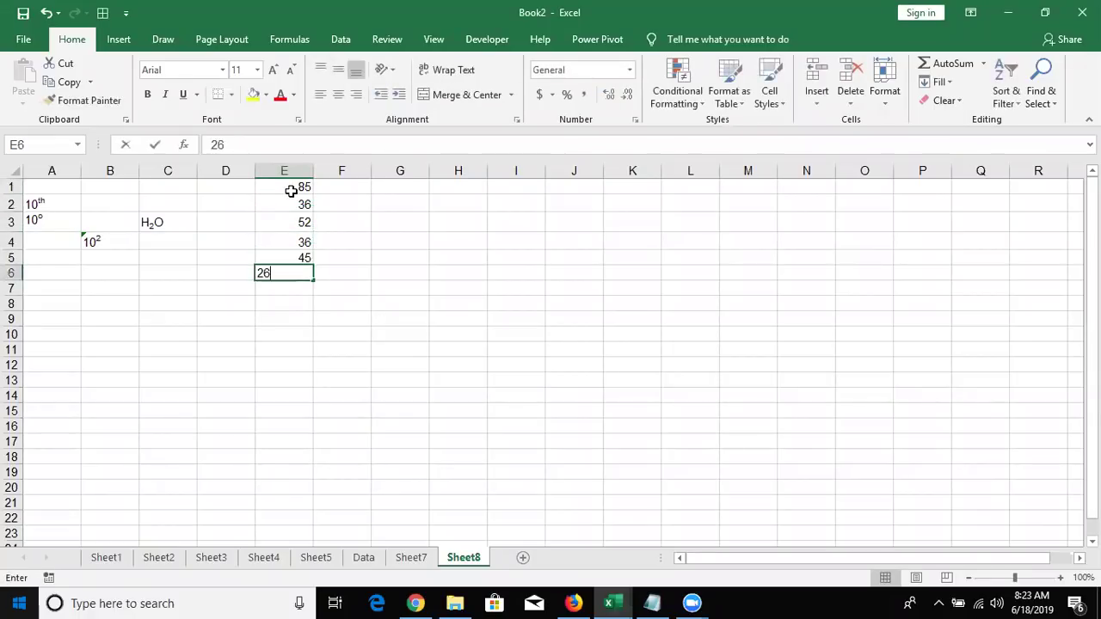
pyautogui.press('Return')
pyautogui.write('85')
# Continue with 45, 69, 74, 25, 32, 63 down to E13, then select E1:E13
pyautogui.press('Return')
pyautogui.write('45')
pyautogui.press('Return')
pyautogui.write('69')
pyautogui.press('Return')
pyautogui.write('74')
pyautogui.press('Return')
pyautogui.write('25')
pyautogui.press('Return')
pyautogui.write('32')
pyautogui.press('Return')
pyautogui.write('63')
pyautogui.press('Return')
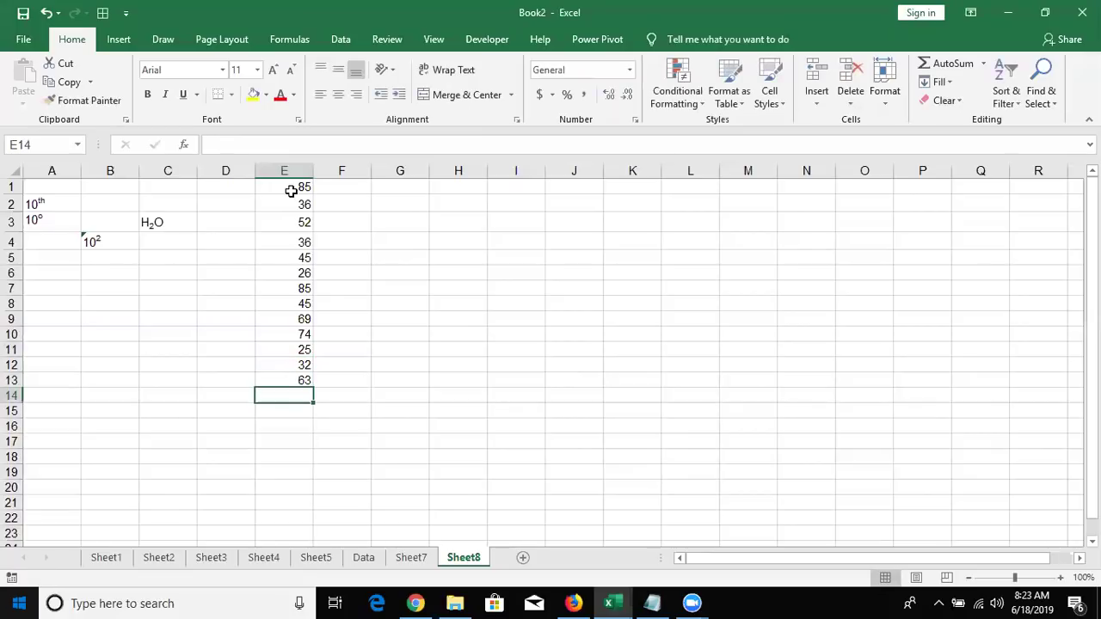
pyautogui.click(291, 191)
pyautogui.hotkey('ctrl', 'shift', 'Down')
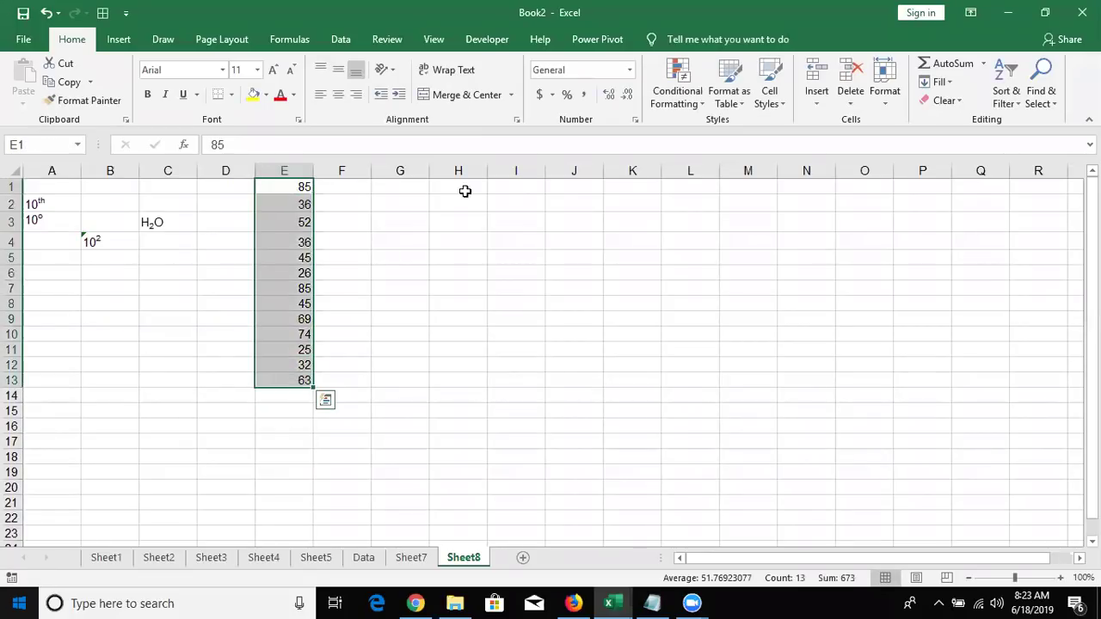
# Autofit column E's width to fit the two-digit numbers in E1:E13
pyautogui.click(516, 120)
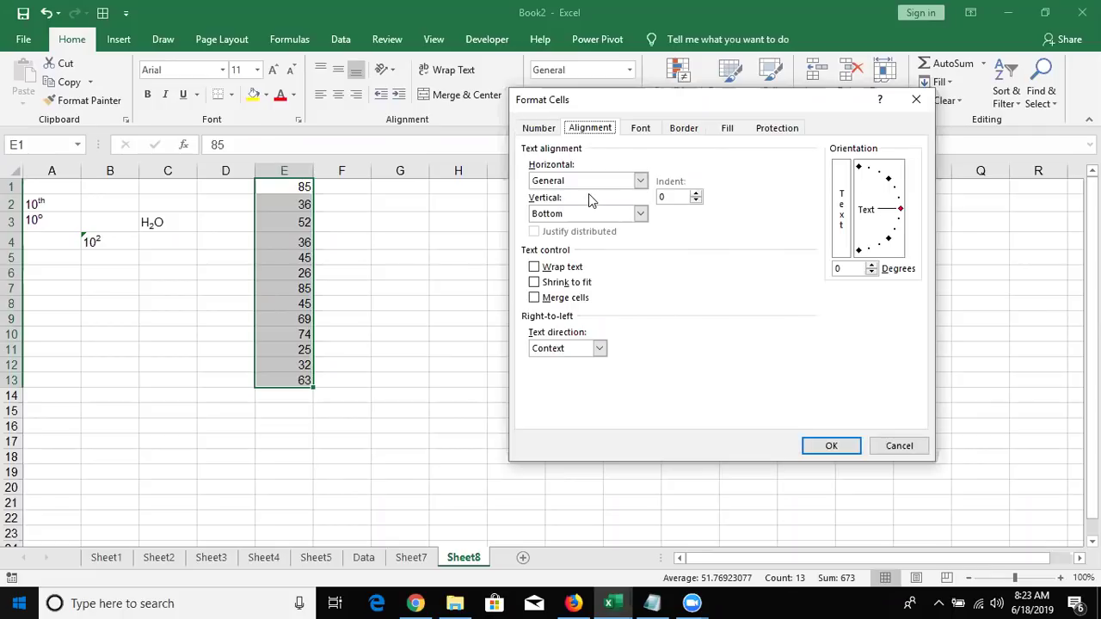
pyautogui.press('Escape')
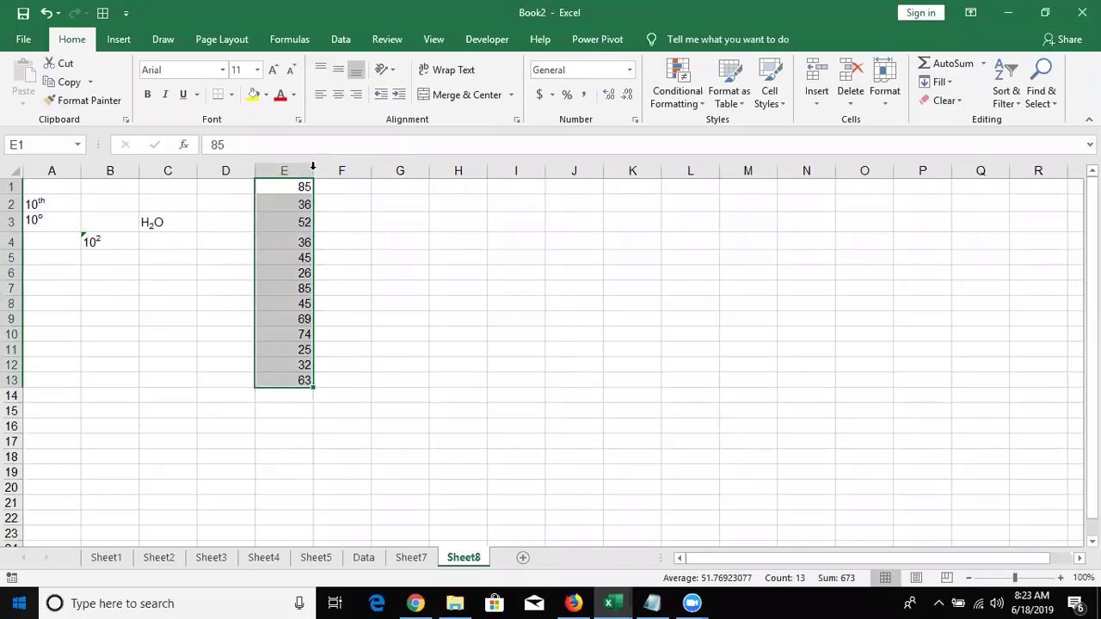
pyautogui.doubleClick(311, 171)
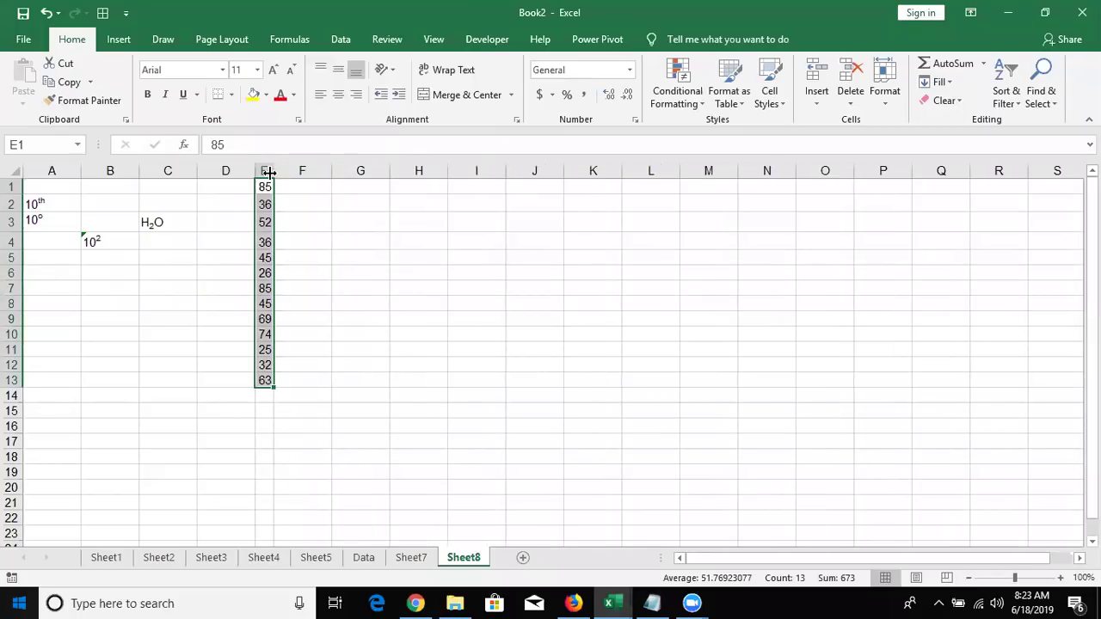
pyautogui.click(318, 205)
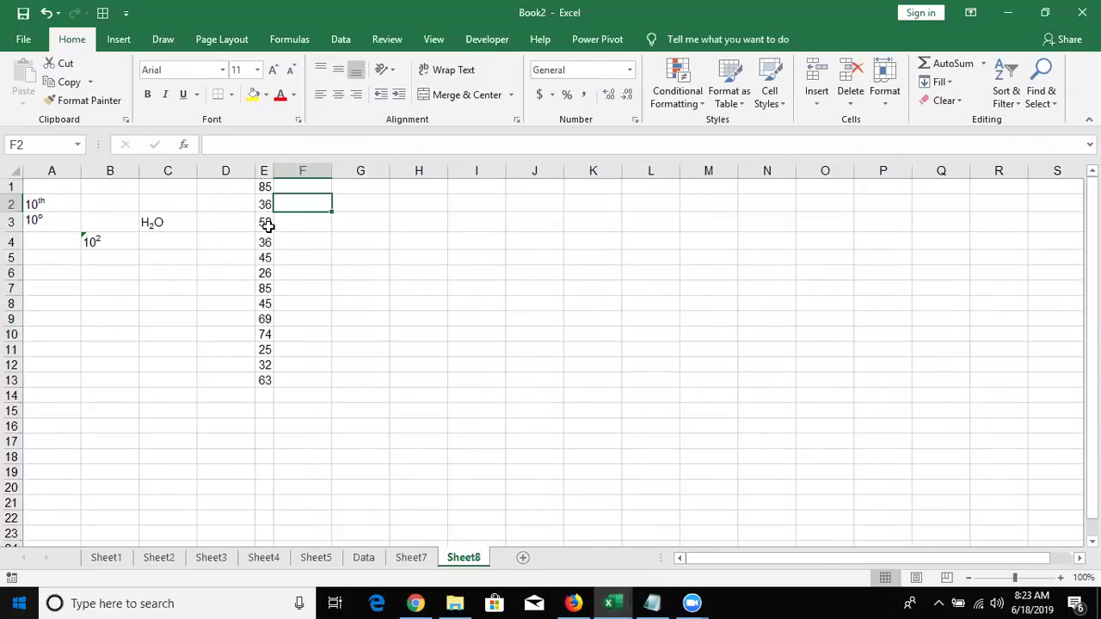
# Select cell E3, which holds 52
pyautogui.click(268, 224)
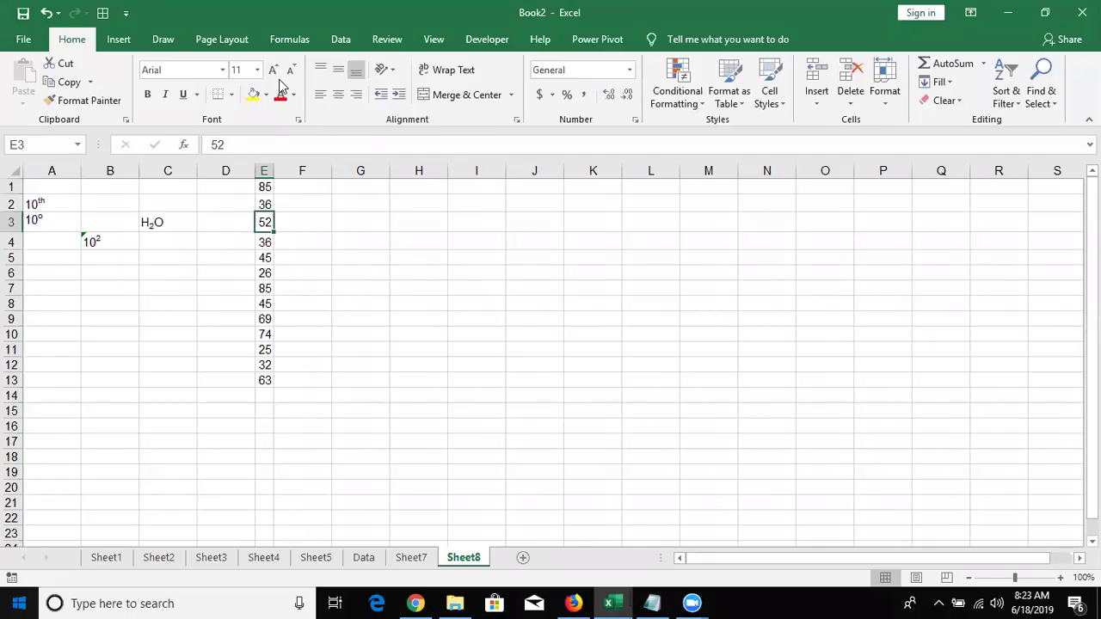
pyautogui.hotkey('ctrl', '2')
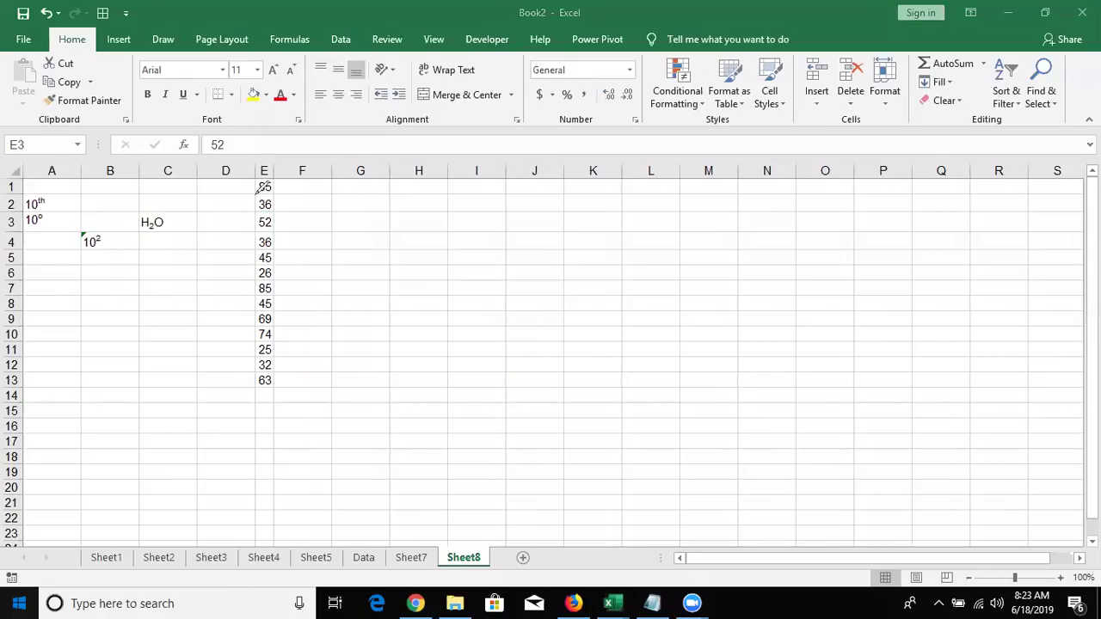
pyautogui.moveTo(260, 195)
pyautogui.mouseDown()
pyautogui.moveTo(274, 207)
pyautogui.moveTo(260, 205)
pyautogui.mouseUp()
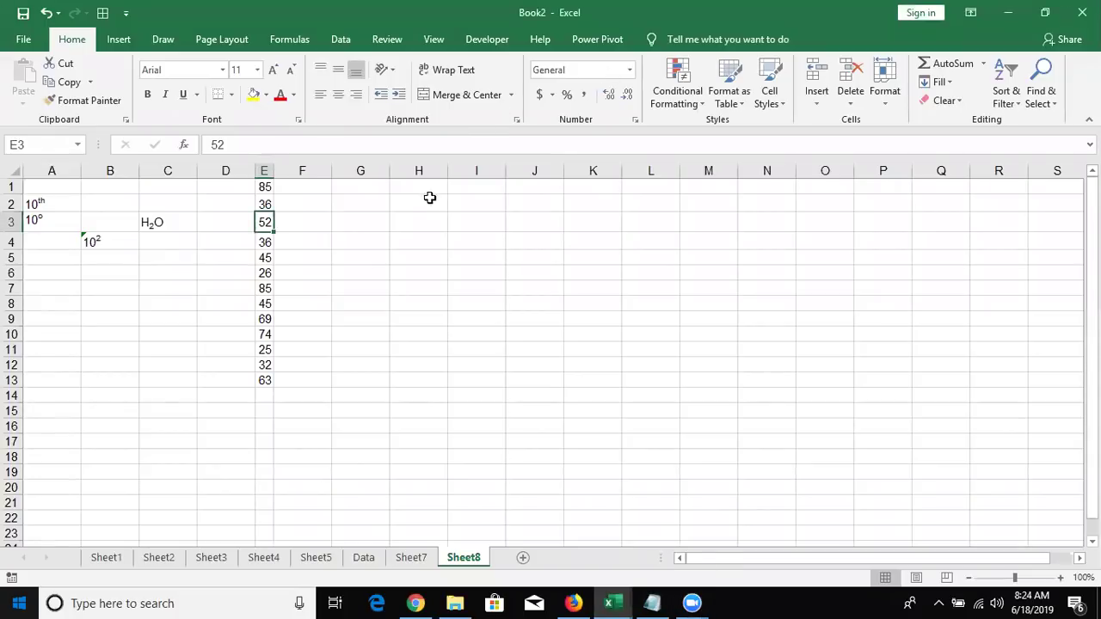
pyautogui.click(264, 205)
pyautogui.click(265, 225)
# Give E3 thin diagonal-up and diagonal-down borders forming a black X
pyautogui.click(300, 123)
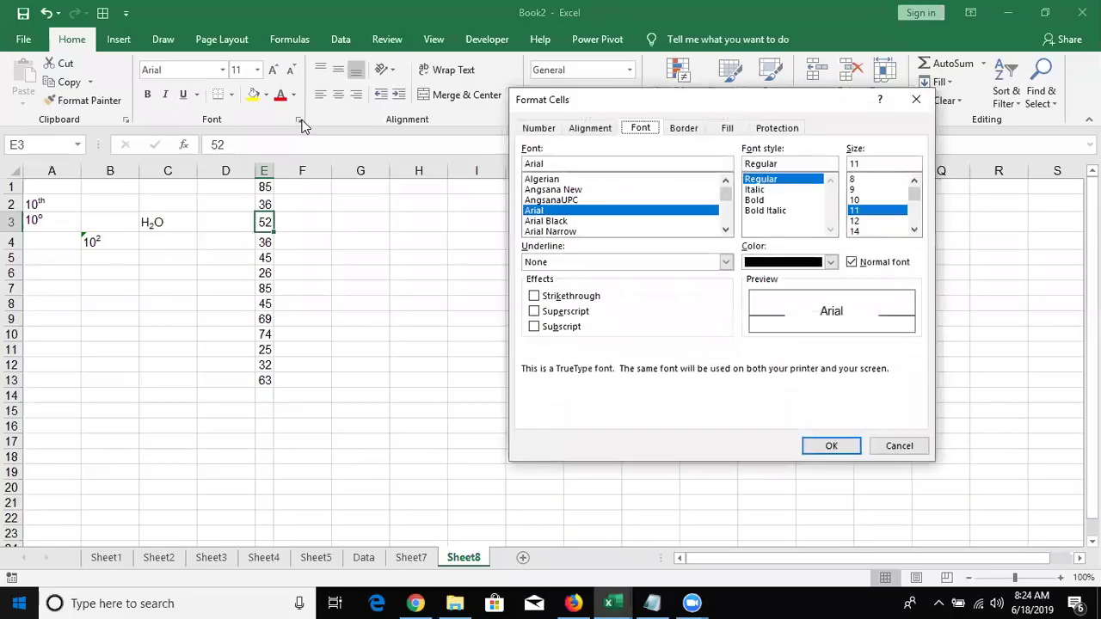
pyautogui.click(680, 134)
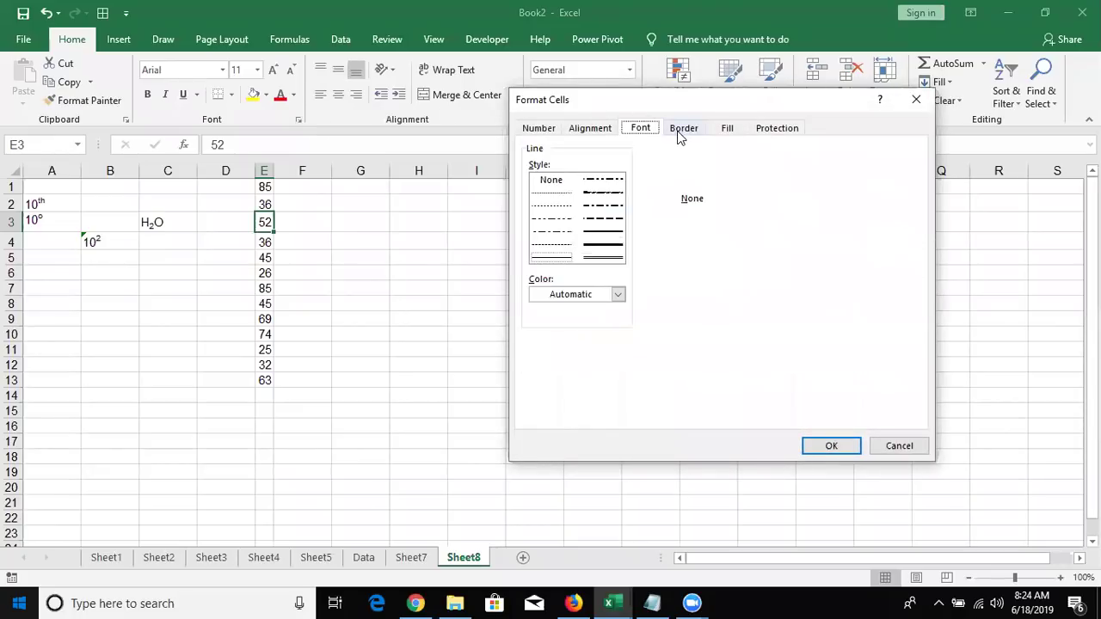
pyautogui.click(609, 230)
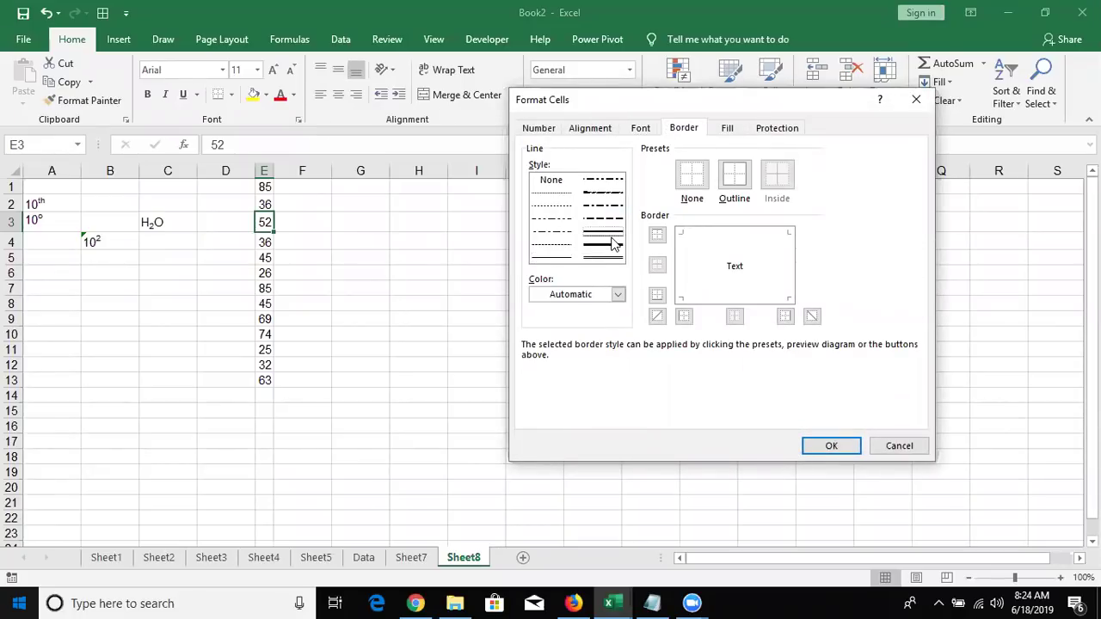
pyautogui.click(657, 319)
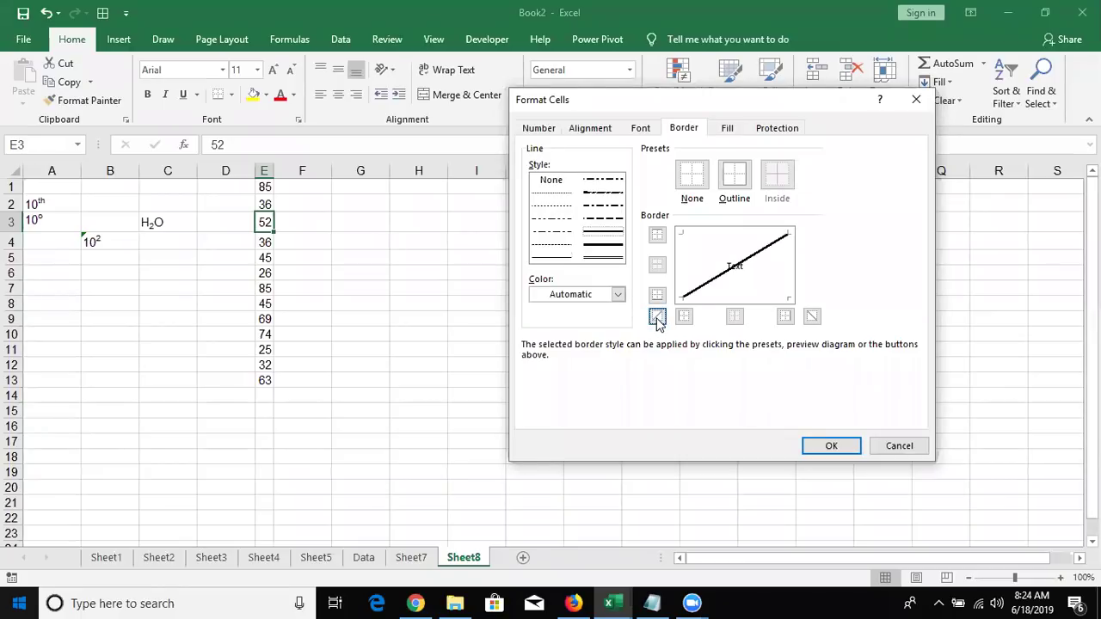
pyautogui.click(814, 316)
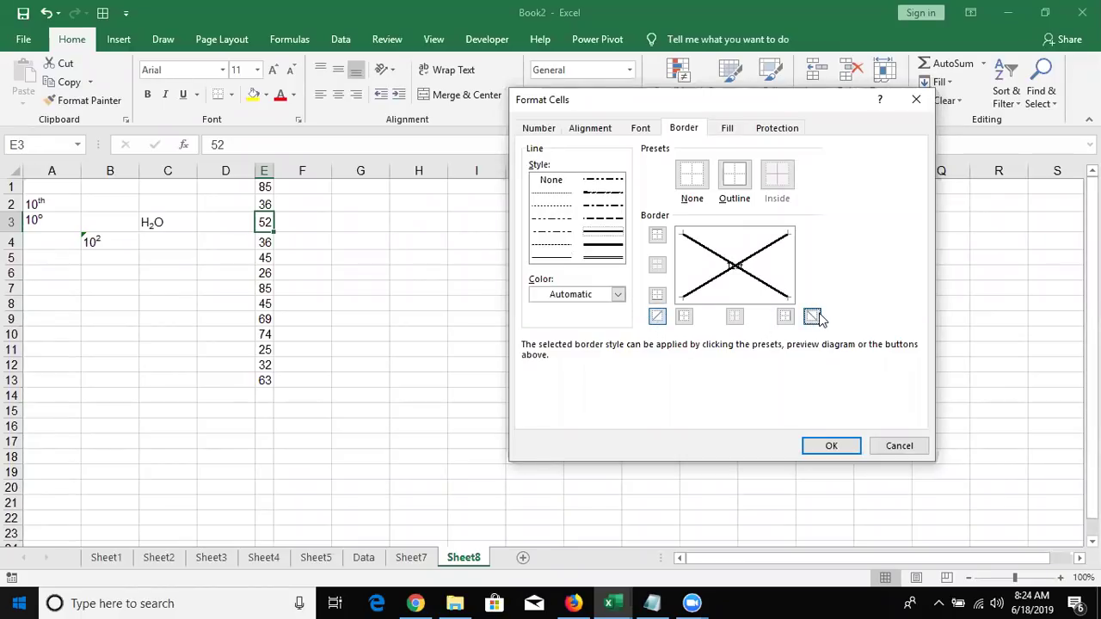
pyautogui.click(831, 447)
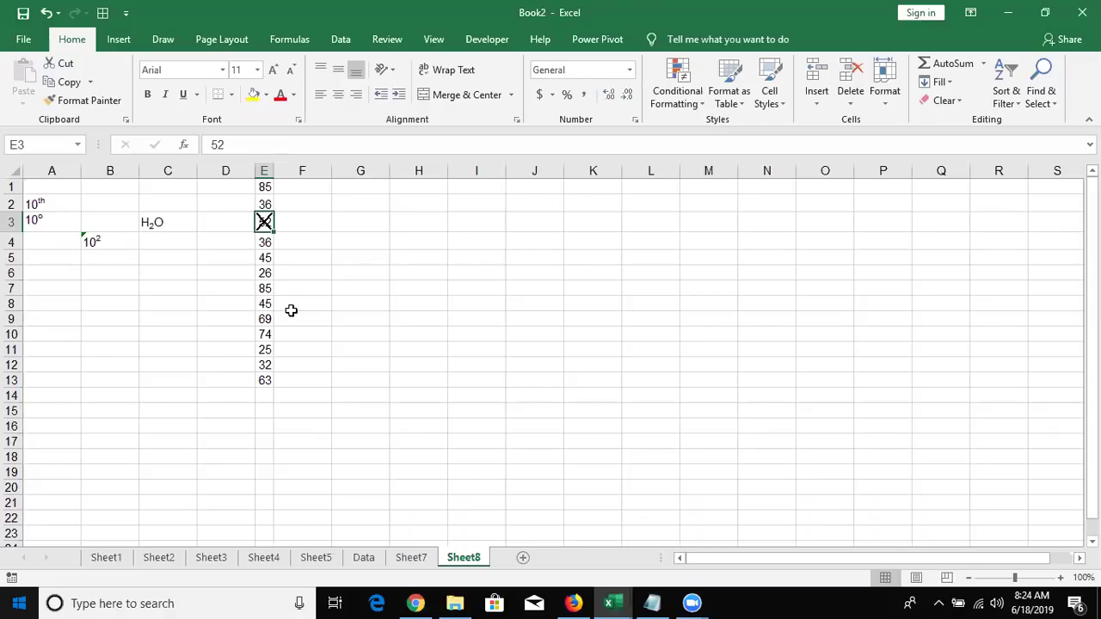
# Give E7 (85) thick red diagonal-up and diagonal-down borders forming an X
pyautogui.click(264, 287)
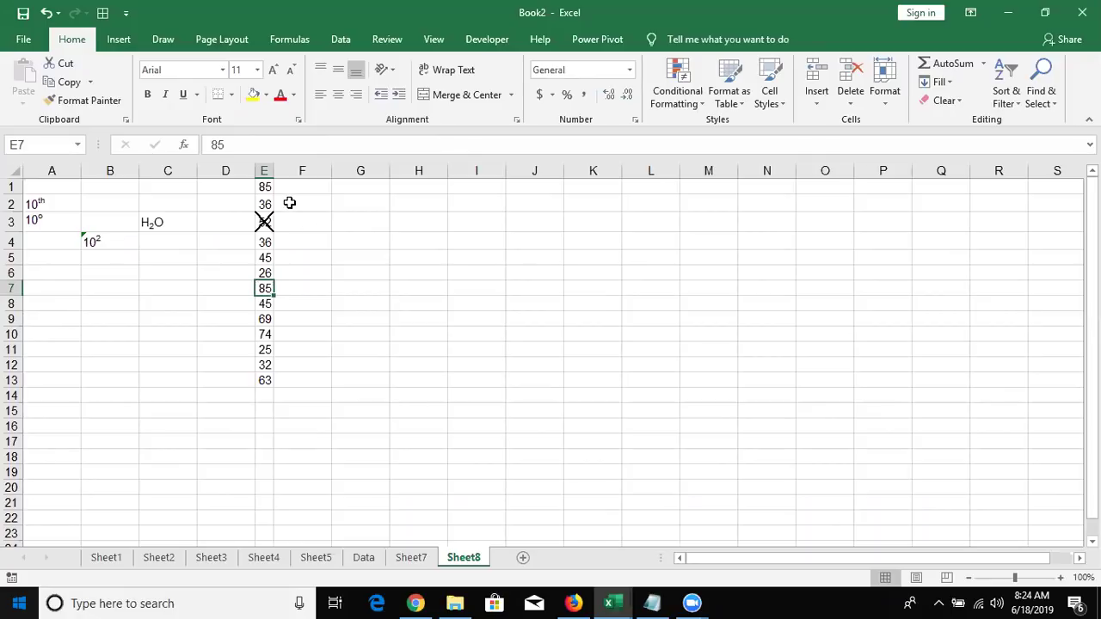
pyautogui.click(634, 123)
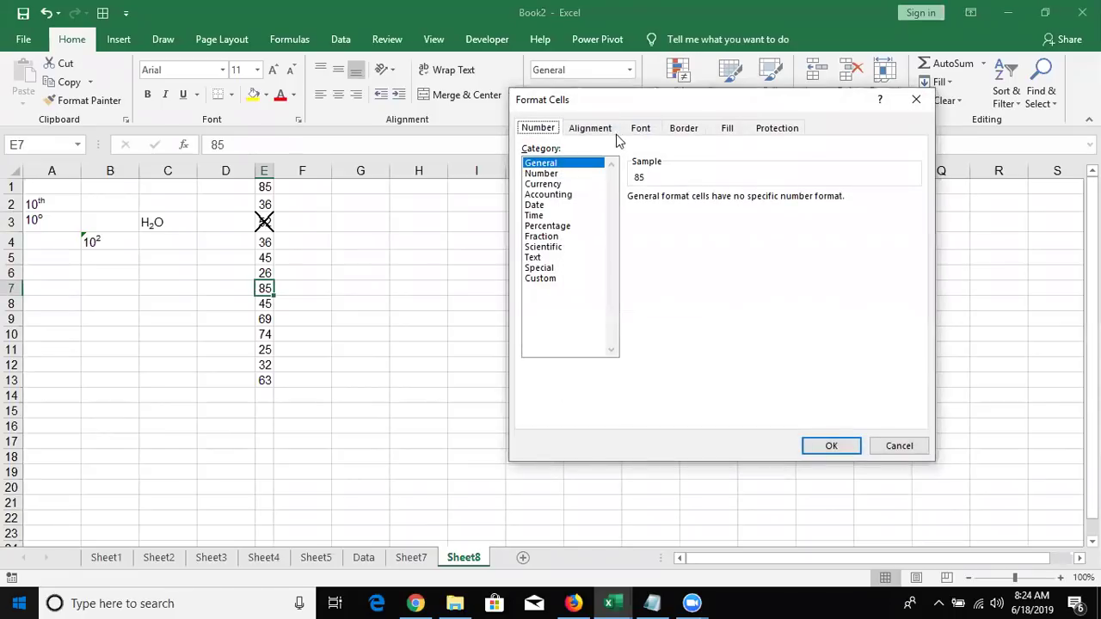
pyautogui.click(677, 133)
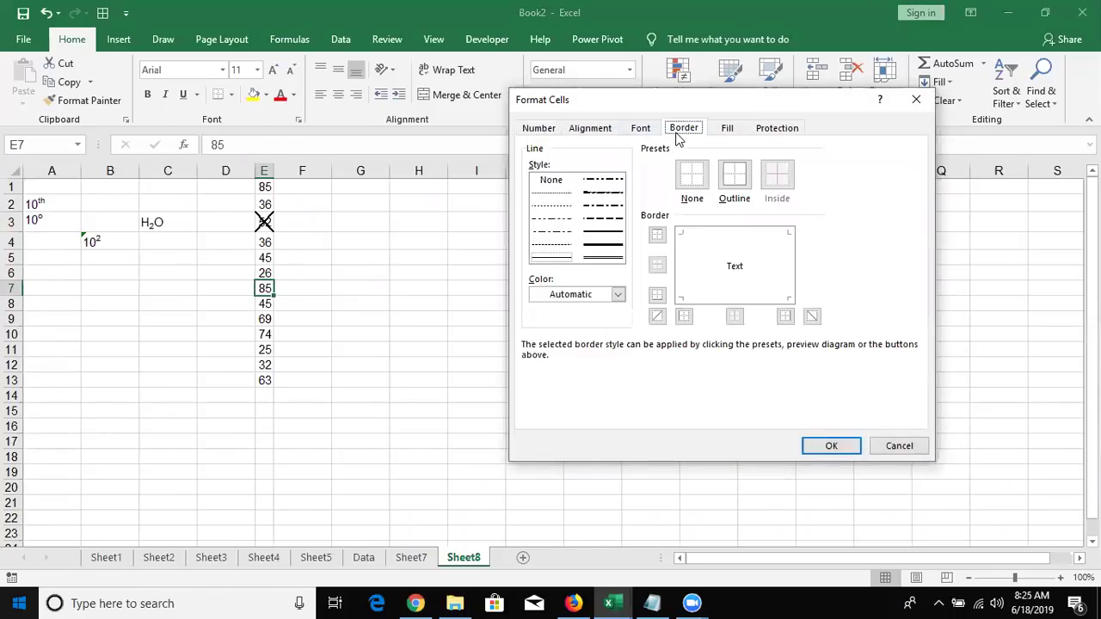
pyautogui.click(612, 294)
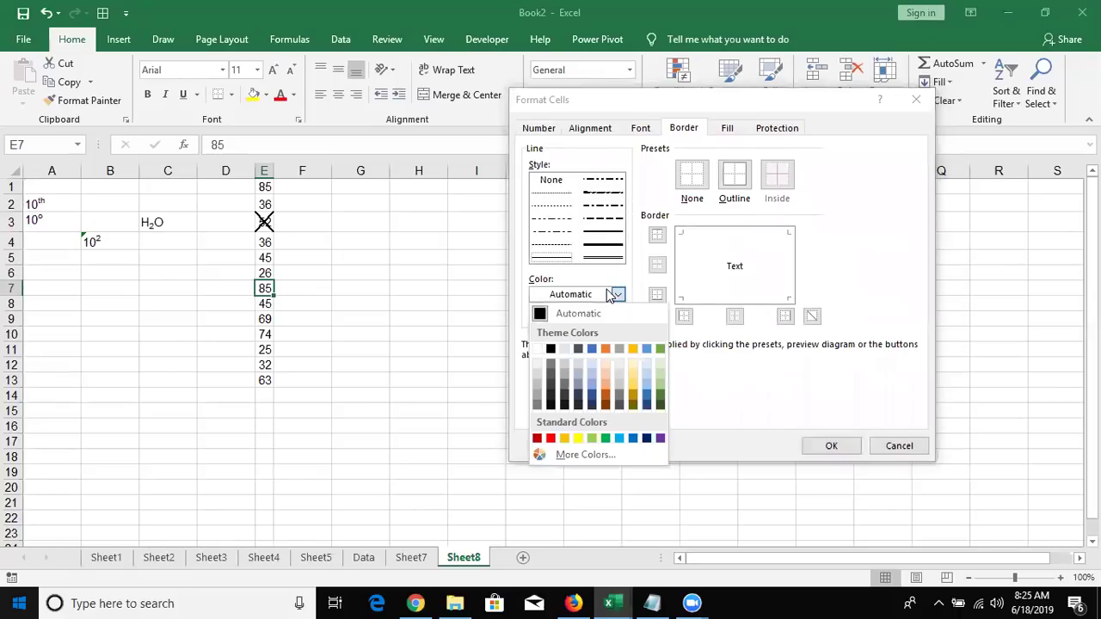
pyautogui.click(593, 438)
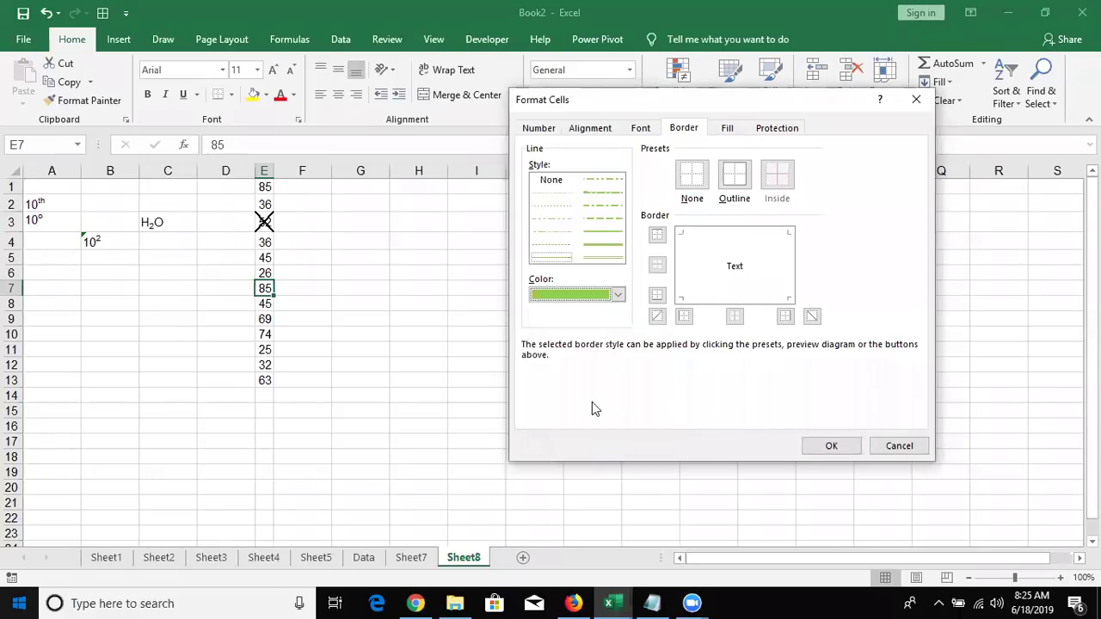
pyautogui.click(587, 295)
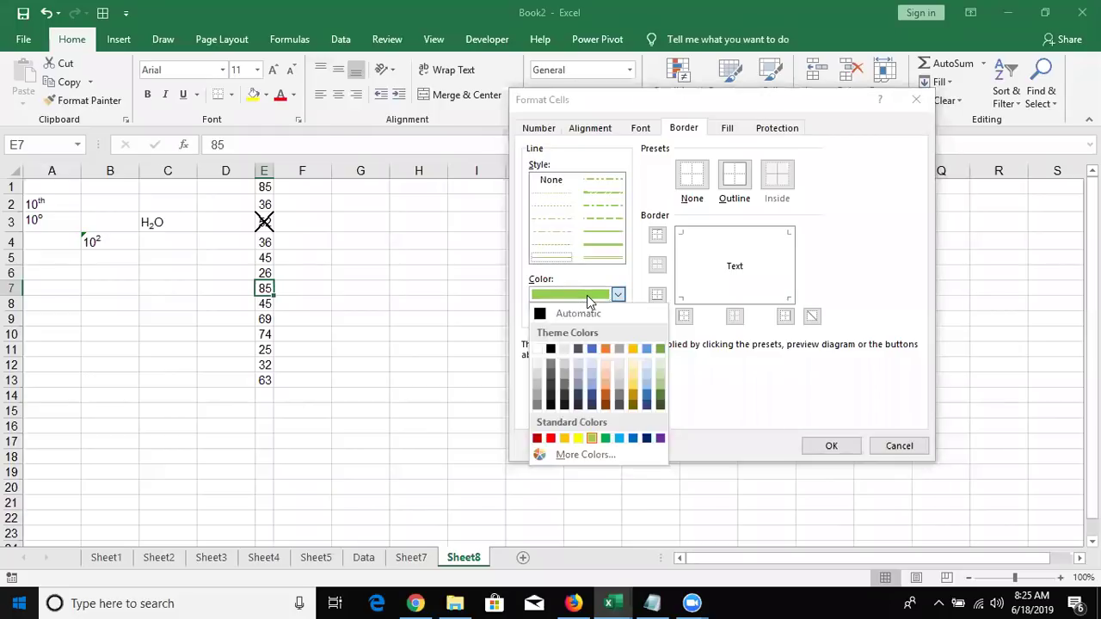
pyautogui.click(549, 439)
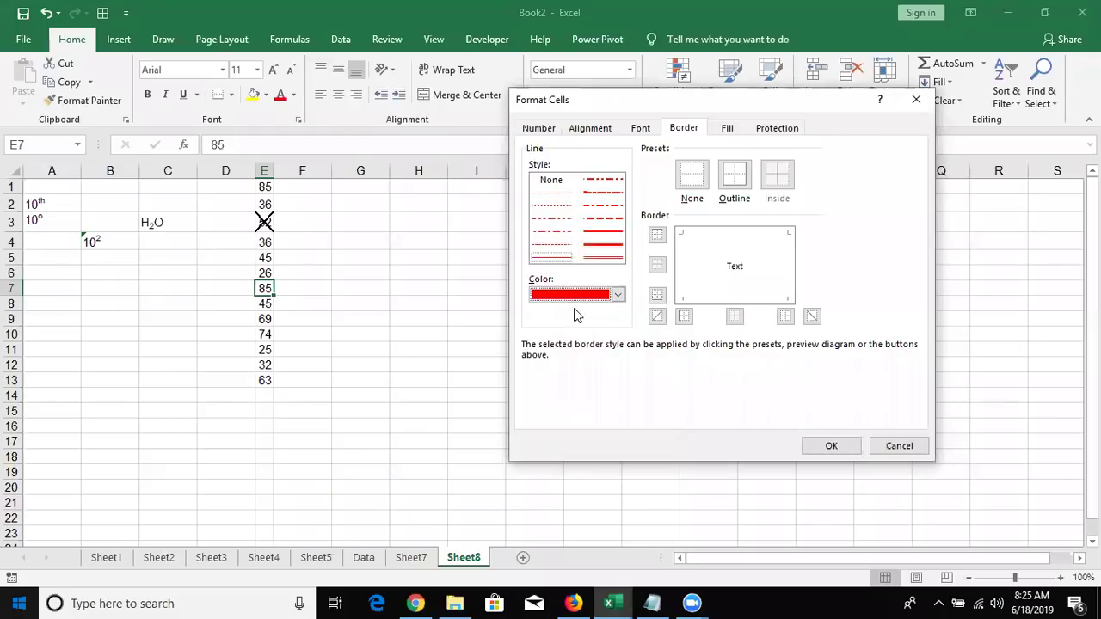
pyautogui.click(592, 247)
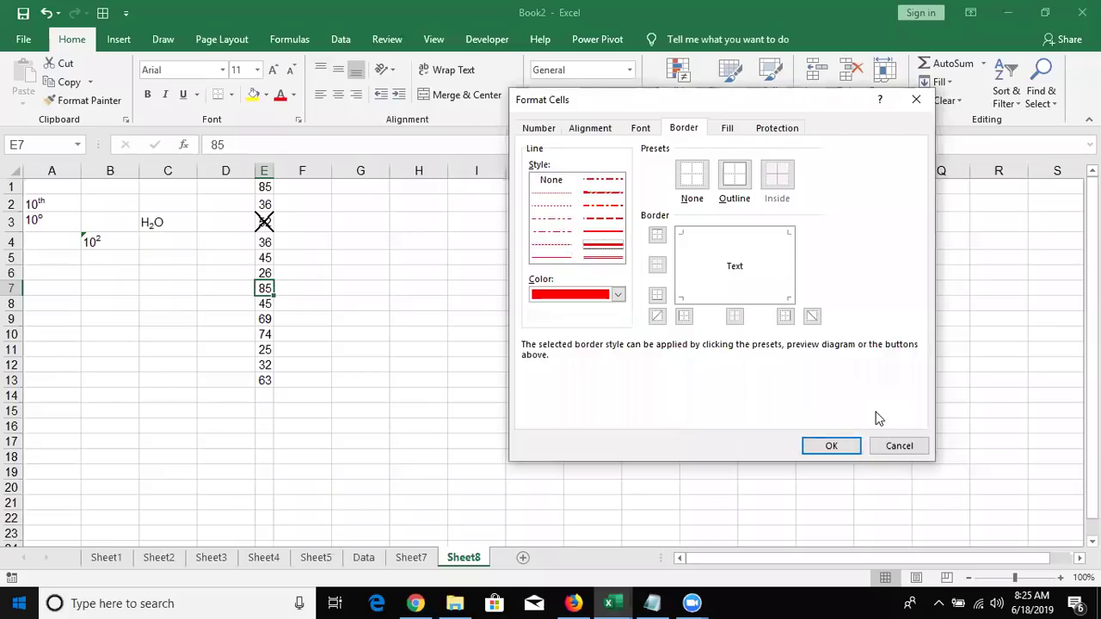
pyautogui.click(657, 315)
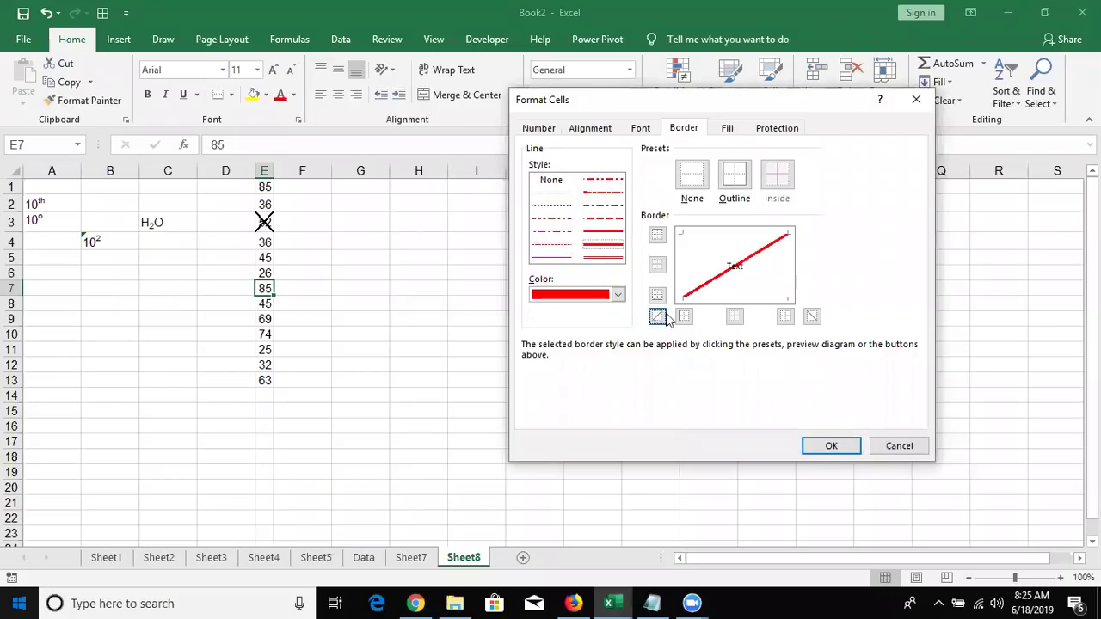
pyautogui.click(812, 316)
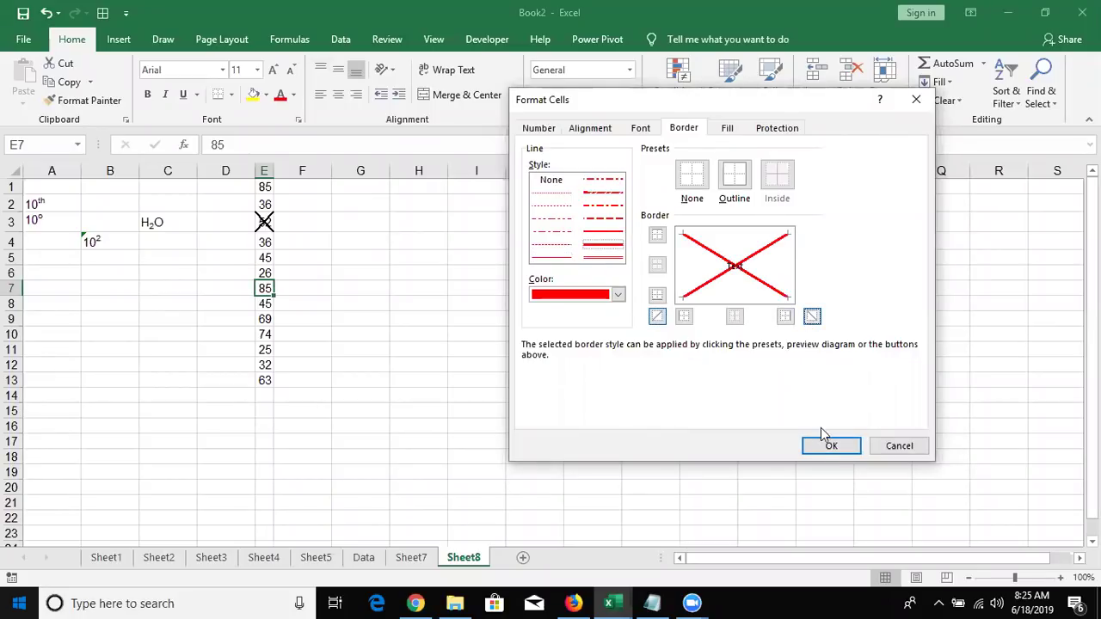
pyautogui.click(828, 446)
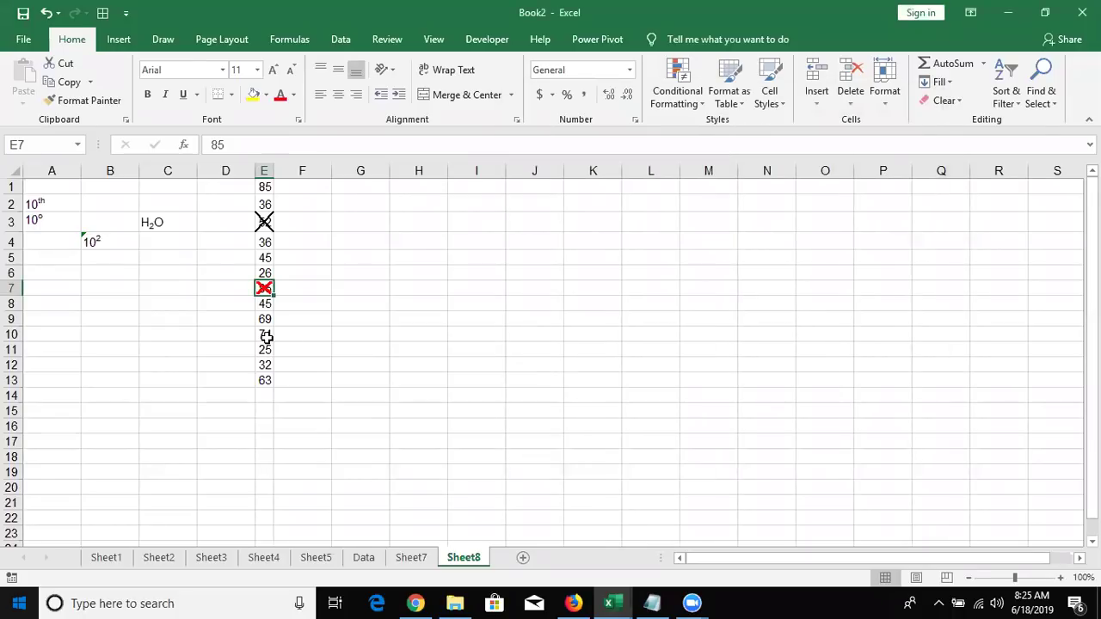
# Give E10 (74) a thick green left border and green rising diagonal, forming a tick
pyautogui.click(266, 337)
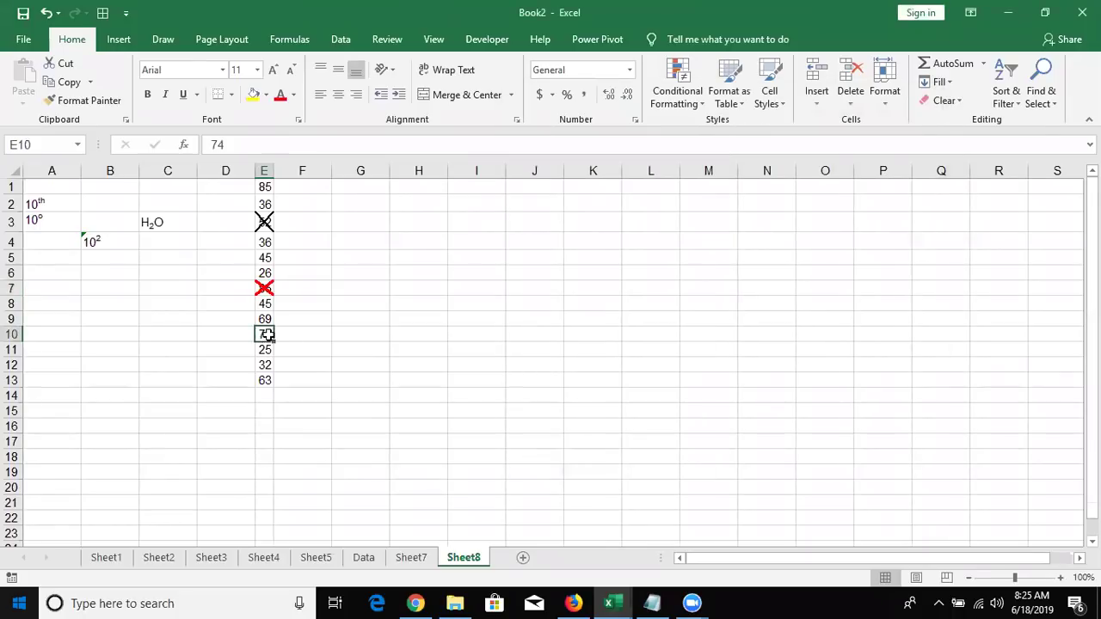
pyautogui.click(516, 122)
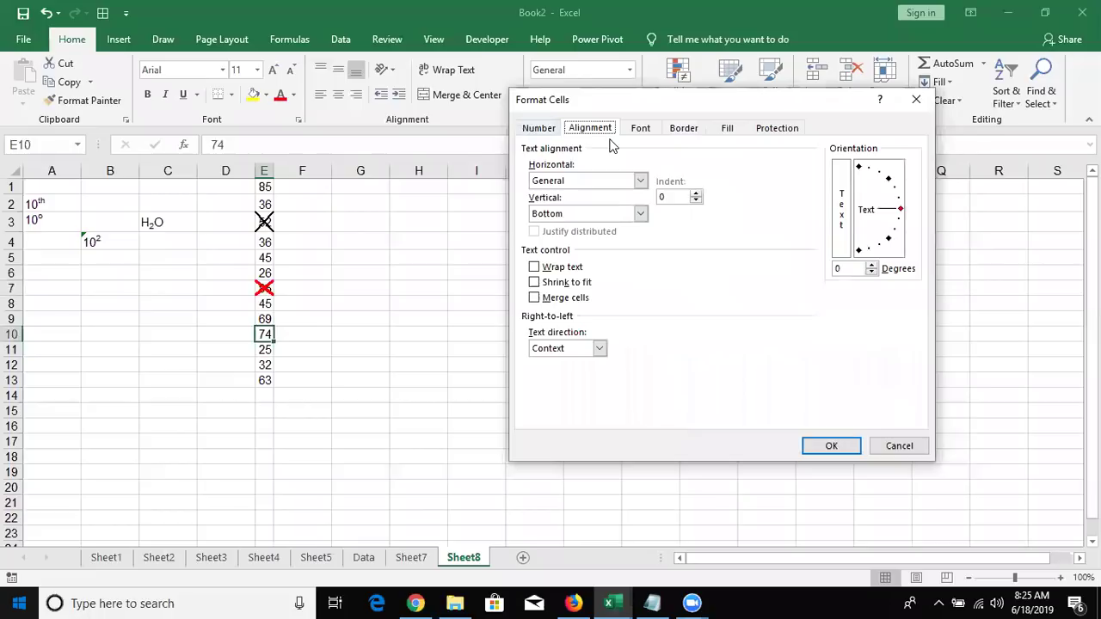
pyautogui.click(680, 127)
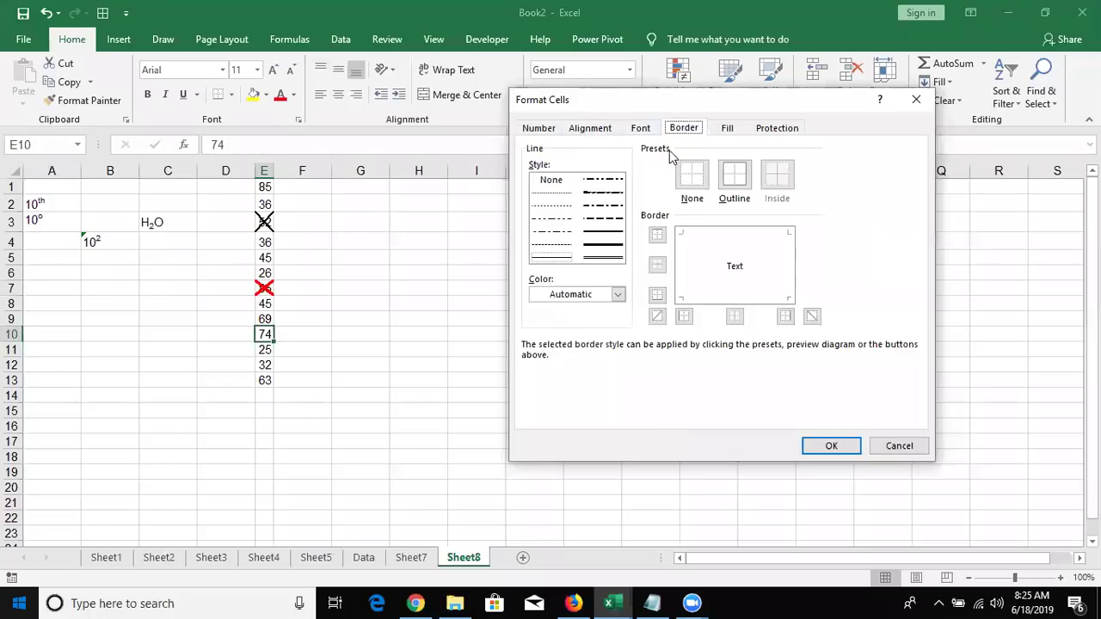
pyautogui.click(616, 232)
pyautogui.click(612, 246)
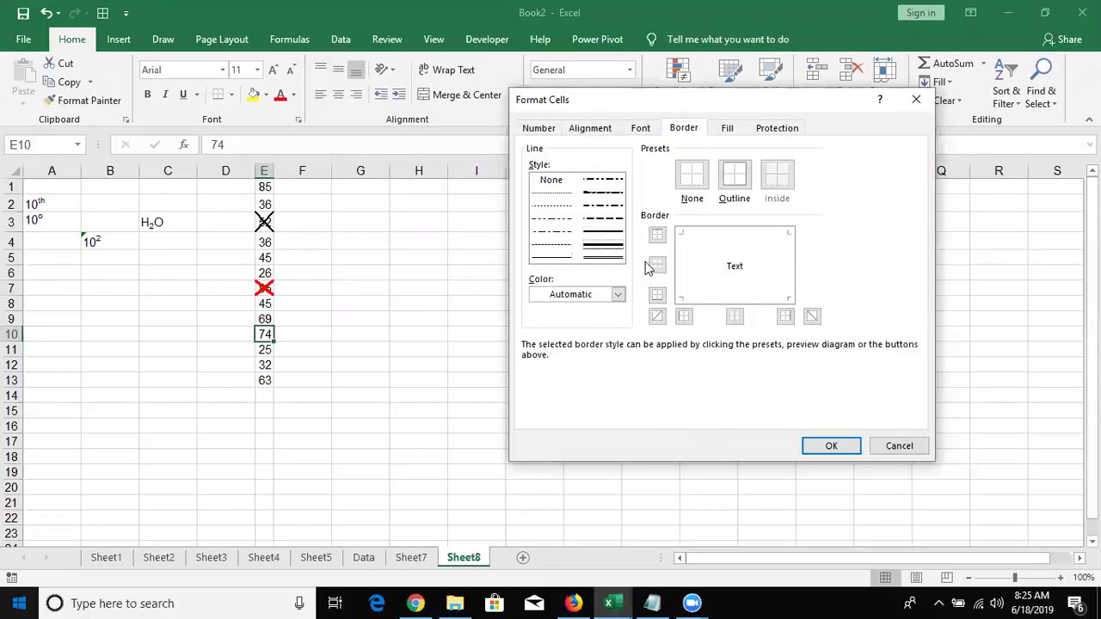
pyautogui.click(594, 295)
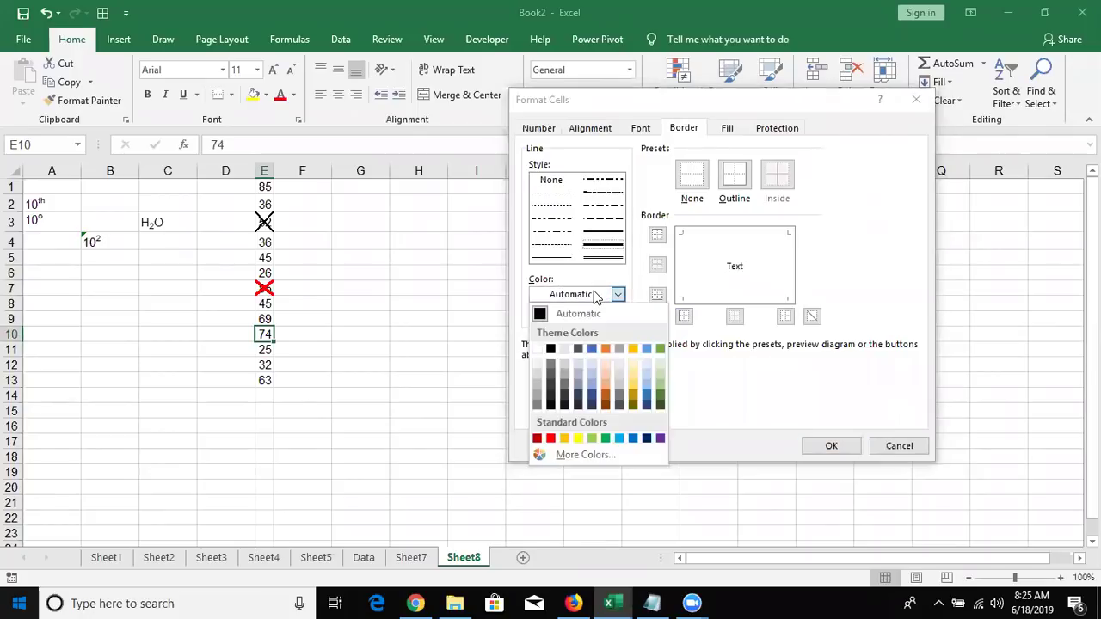
pyautogui.click(602, 440)
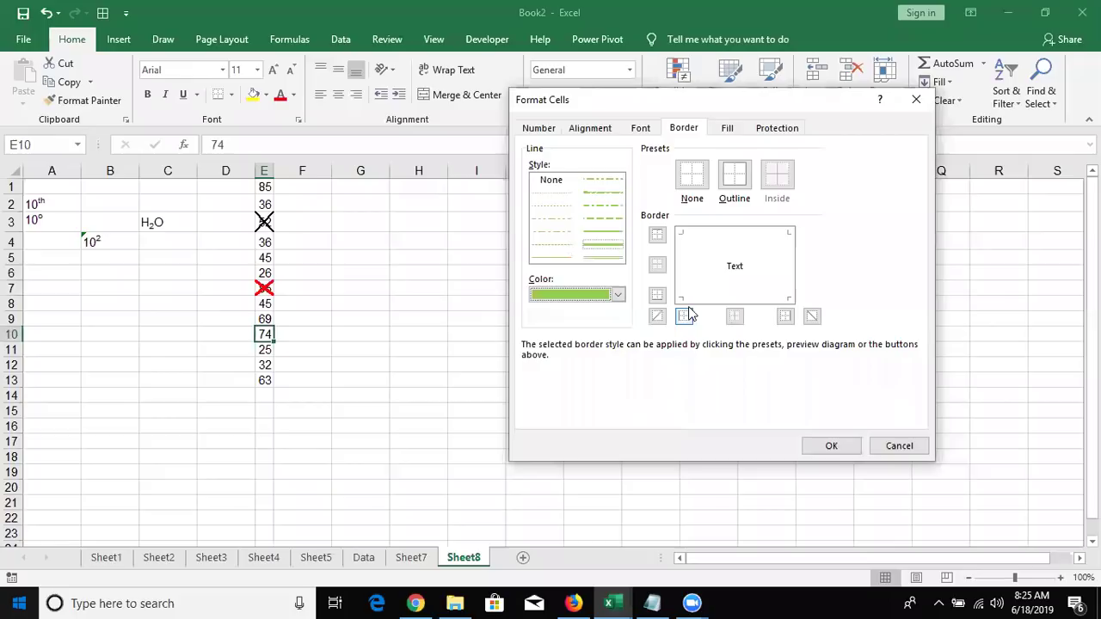
pyautogui.click(685, 316)
pyautogui.click(657, 315)
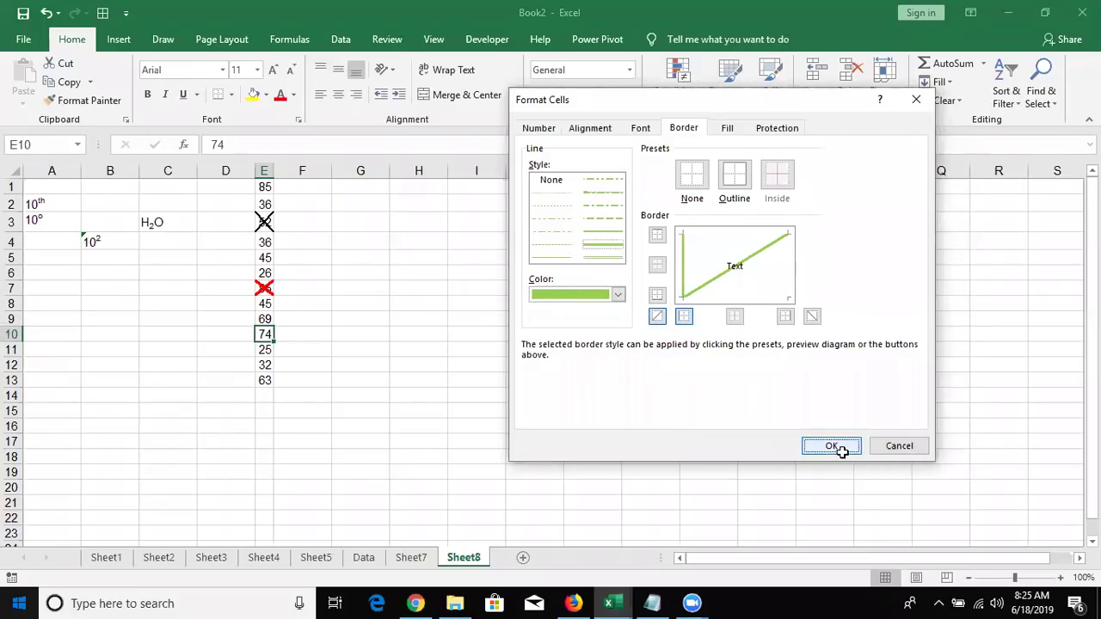
pyautogui.click(843, 453)
pyautogui.click(539, 392)
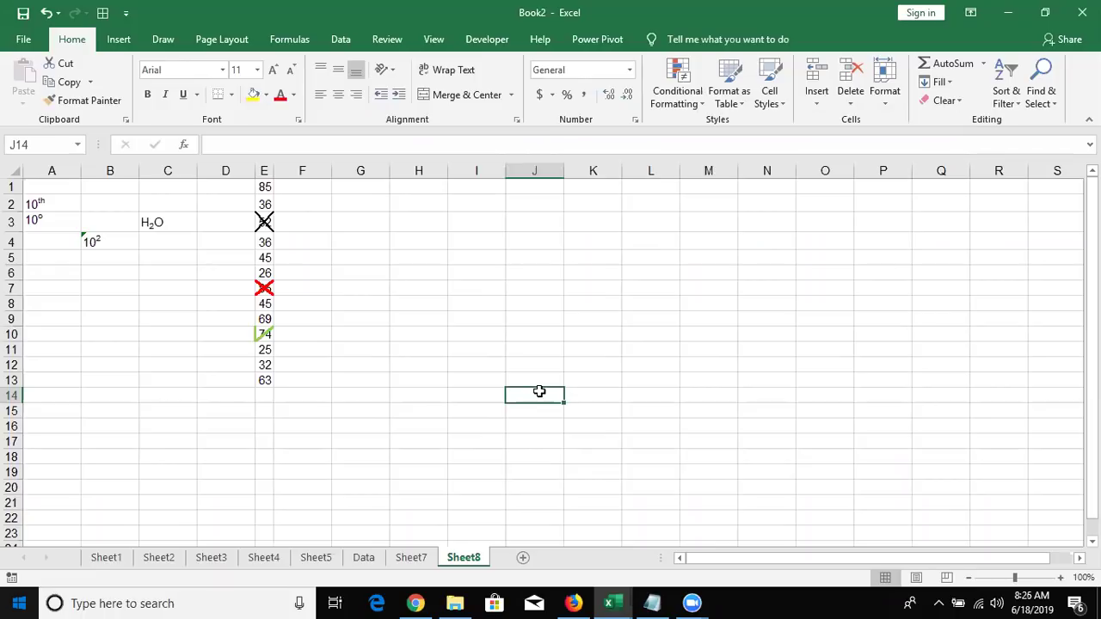
pyautogui.press('Up')
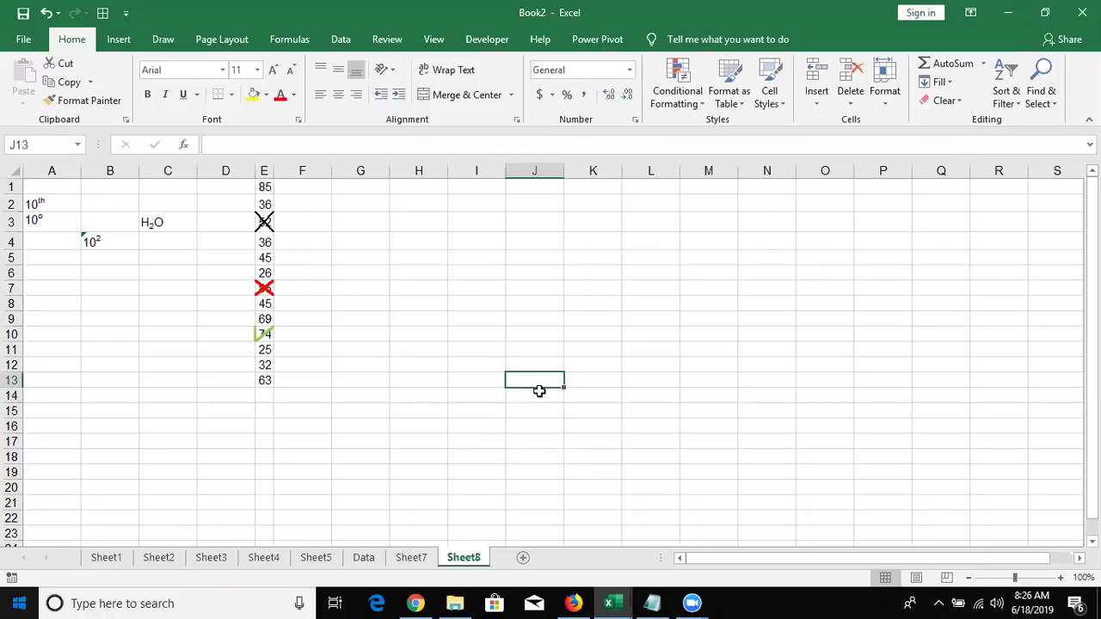
pyautogui.press('Left')
pyautogui.press('Left')
pyautogui.press('Left')
pyautogui.press('Left')
pyautogui.press('Left')
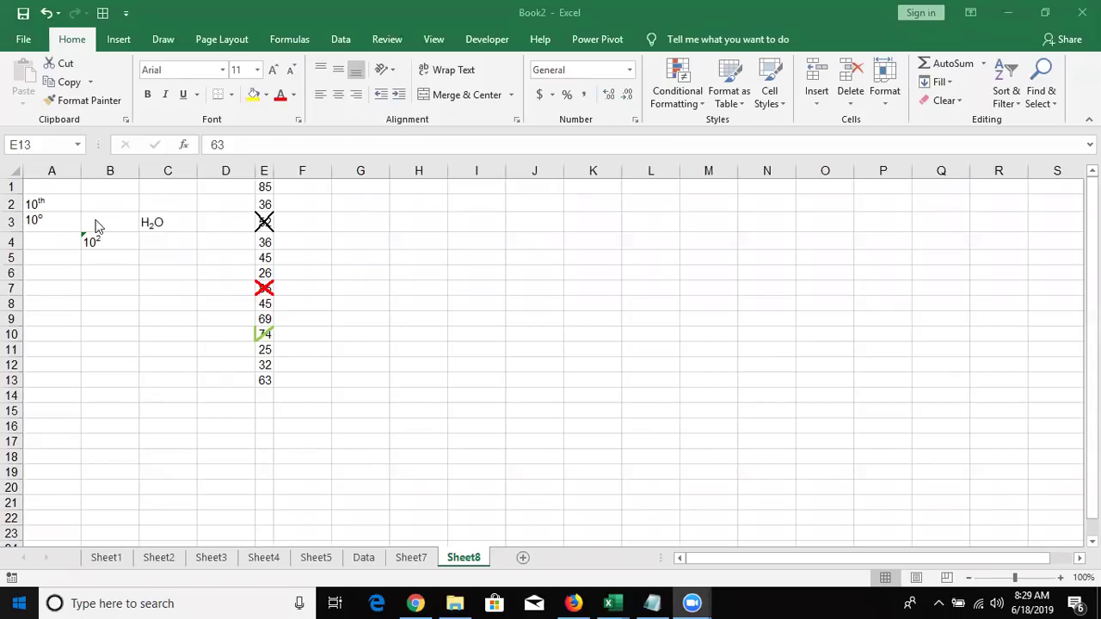
# Enter P in F1 and fill it down through F13
pyautogui.click(301, 196)
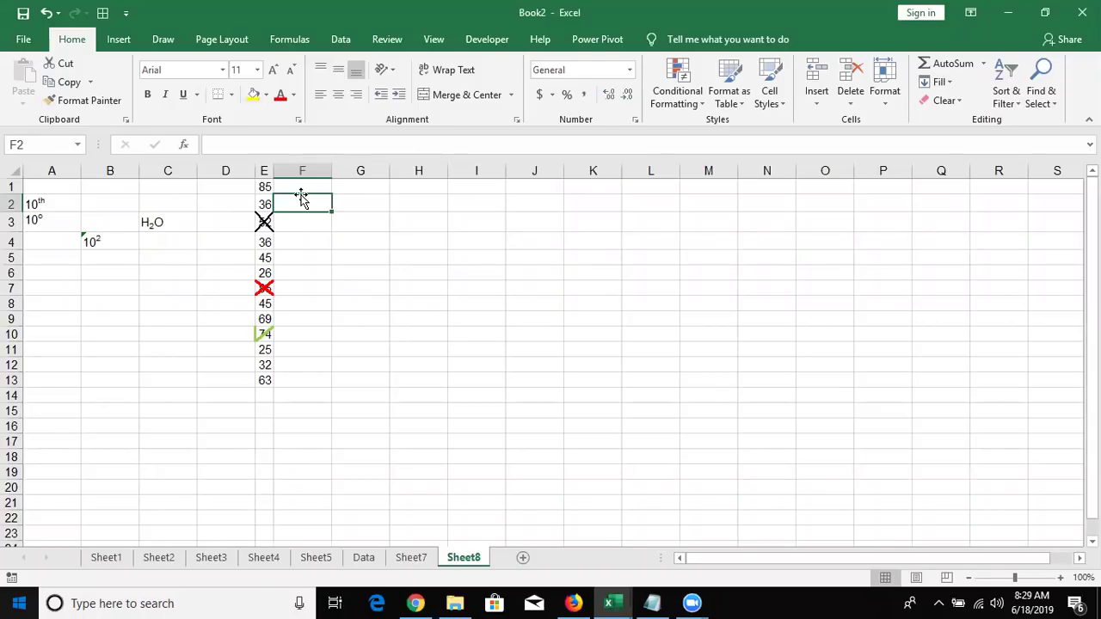
pyautogui.press('Return')
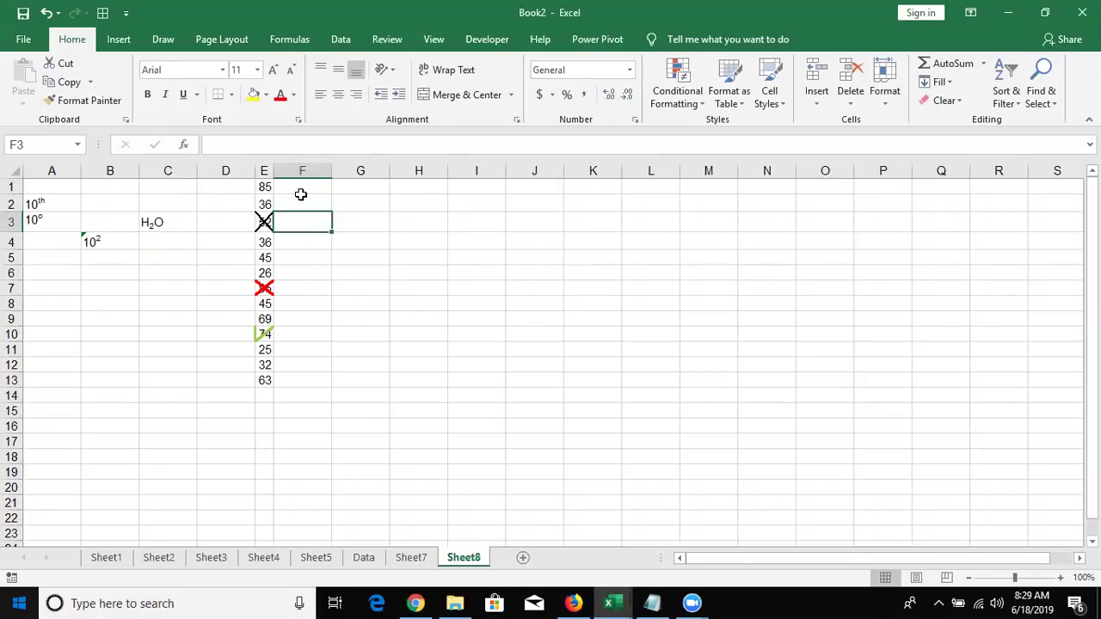
pyautogui.click(302, 198)
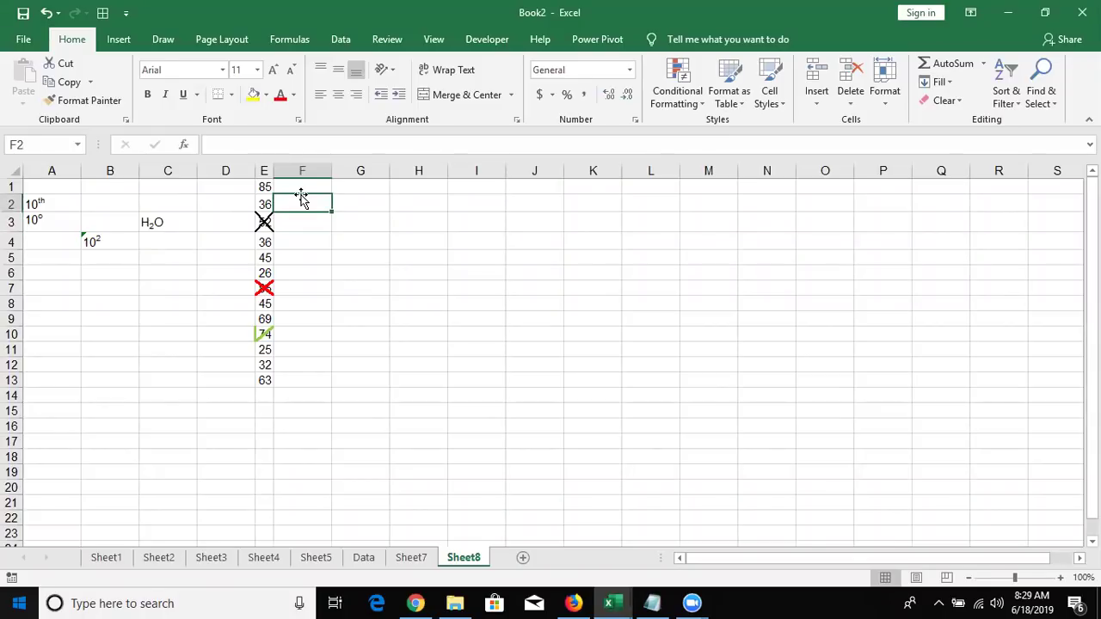
pyautogui.press('Up')
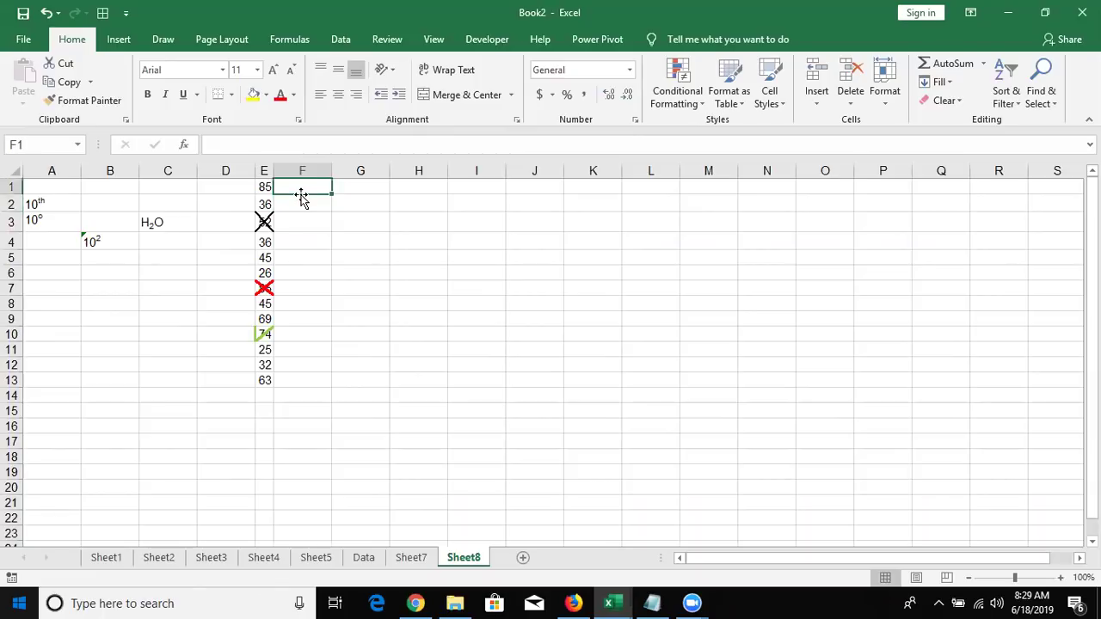
pyautogui.write('P')
pyautogui.press('Return')
pyautogui.press('Up')
pyautogui.hotkey('shift', 'Down')
pyautogui.hotkey('shift', 'Down')
pyautogui.hotkey('shift', 'Down')
pyautogui.hotkey('shift', 'Down')
pyautogui.hotkey('shift', 'Down')
pyautogui.hotkey('shift', 'Down')
pyautogui.hotkey('shift', 'Down')
pyautogui.hotkey('shift', 'Down')
pyautogui.hotkey('ctrl', 'e')
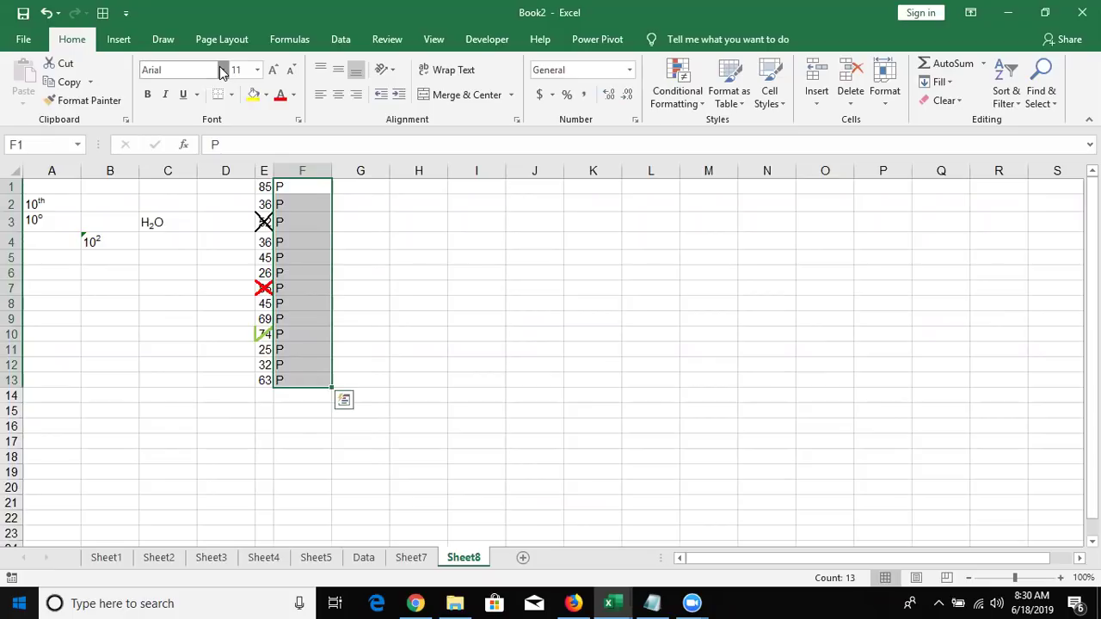
# Set F1:F13 to the Wingdings 2 font so each P shows as a tick
pyautogui.click(221, 69)
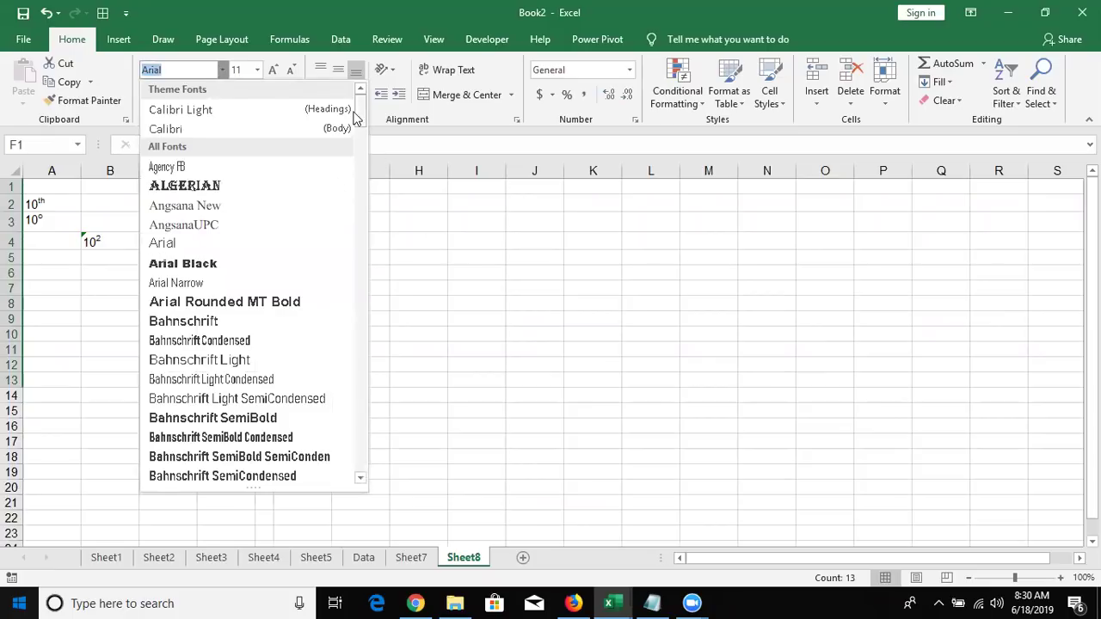
pyautogui.moveTo(361, 172); pyautogui.dragTo(359, 449)
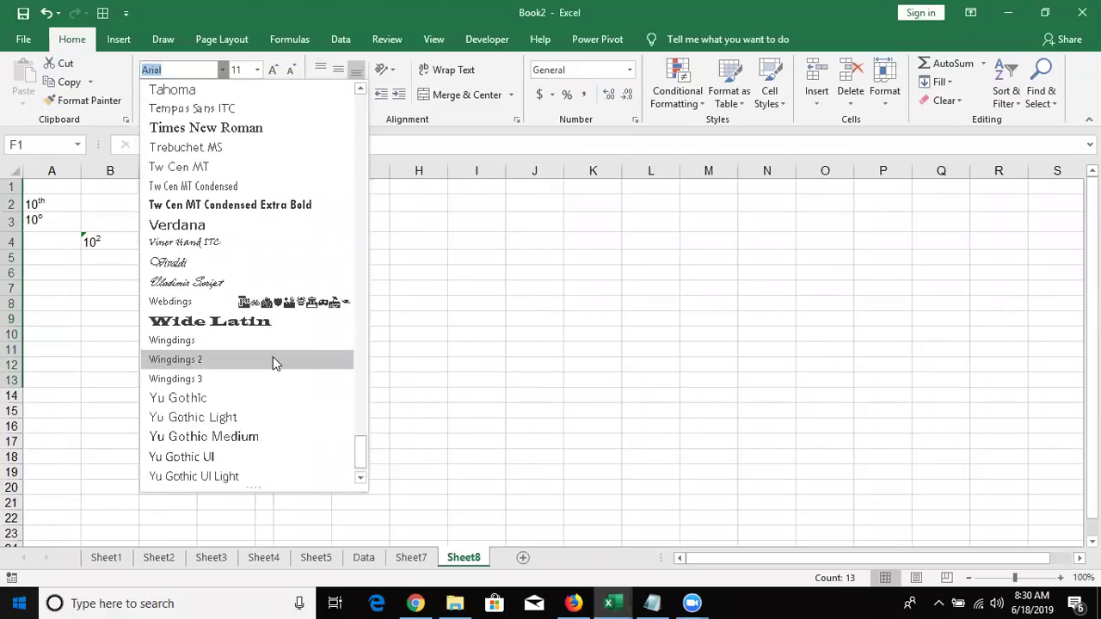
pyautogui.click(273, 359)
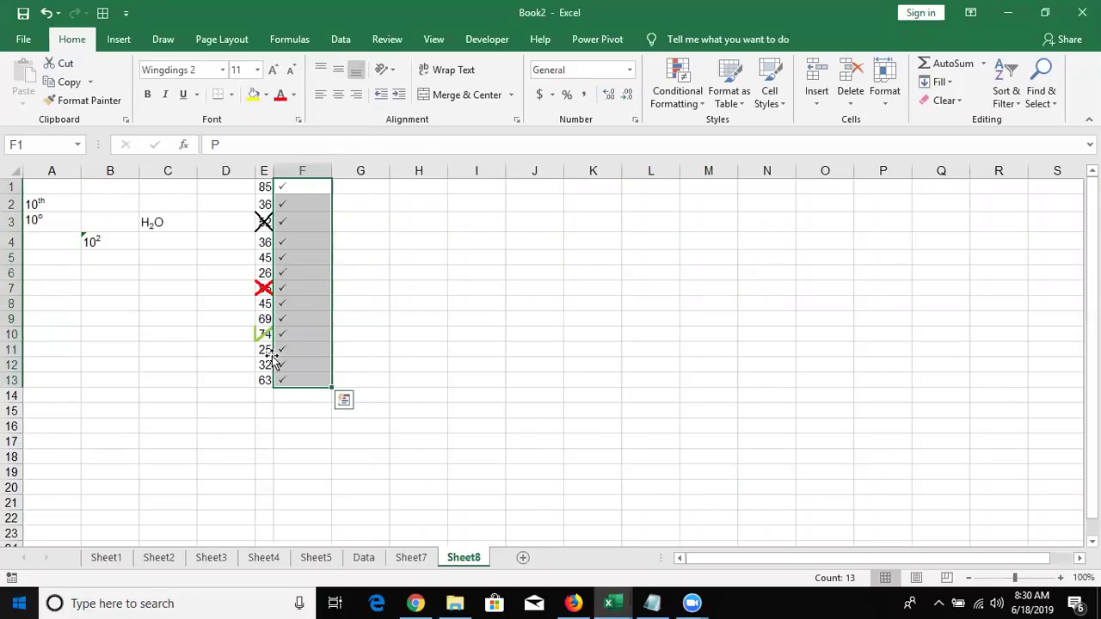
pyautogui.press('Down')
pyautogui.press('Down')
pyautogui.press('Down')
pyautogui.press('Down')
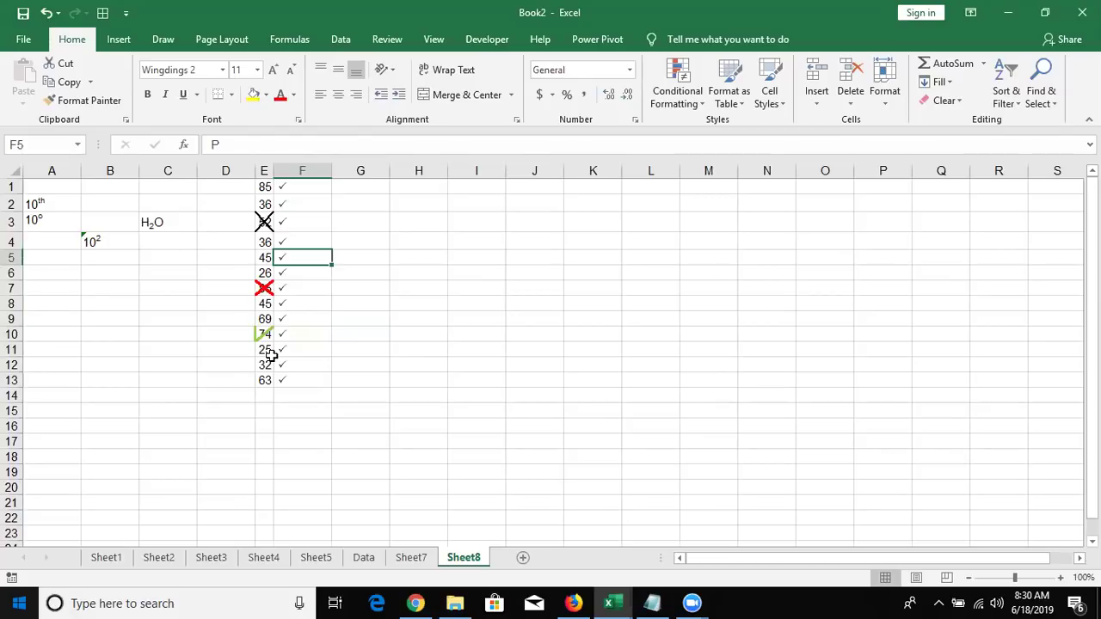
# Type O in F5 and F9 so the marks beside 45 and 69 become crosses
pyautogui.write('O')
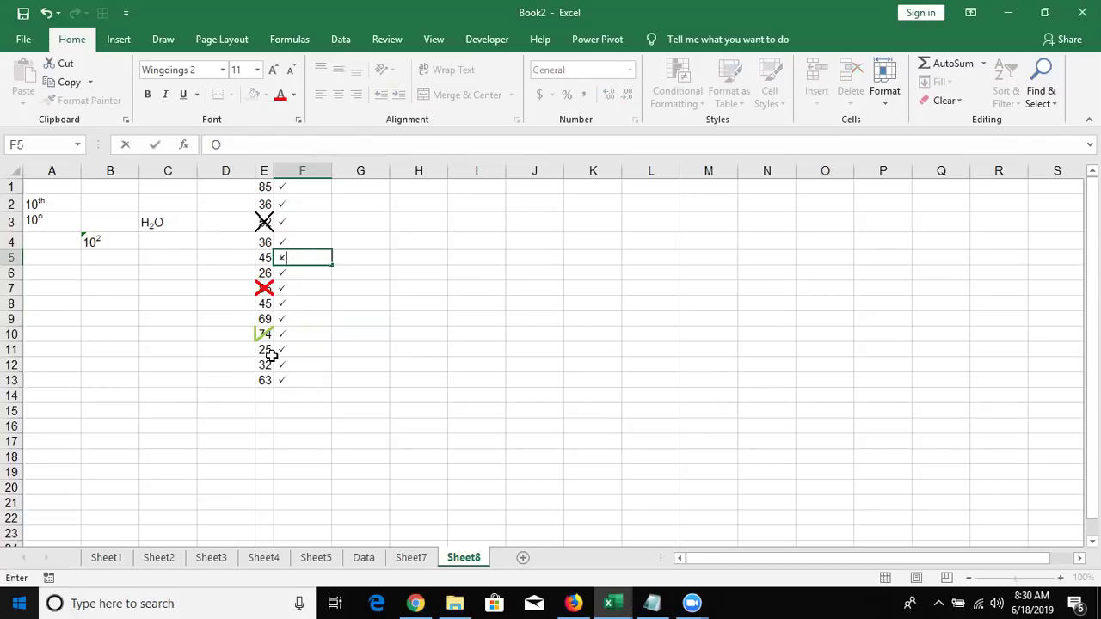
pyautogui.press('Down')
pyautogui.press('Down')
pyautogui.press('Down')
pyautogui.press('Down')
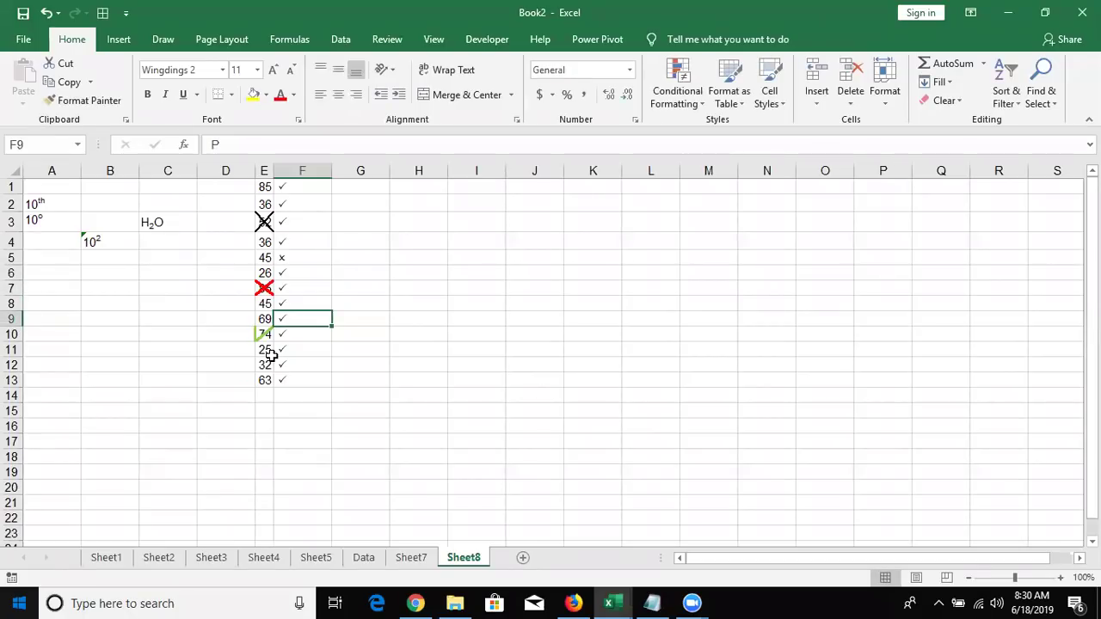
pyautogui.write('O')
pyautogui.press('Down')
pyautogui.press('Up')
pyautogui.hotkey('ctrl', 'Up')
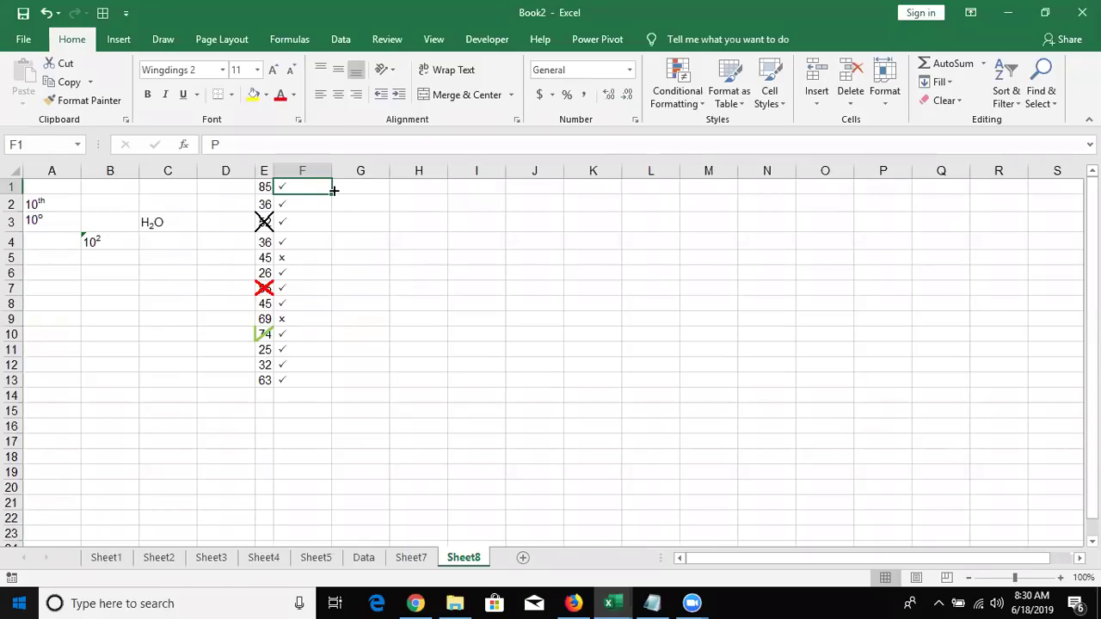
# Enter the letter J in G3 and show the Orientation dropdown choices
pyautogui.click(455, 224)
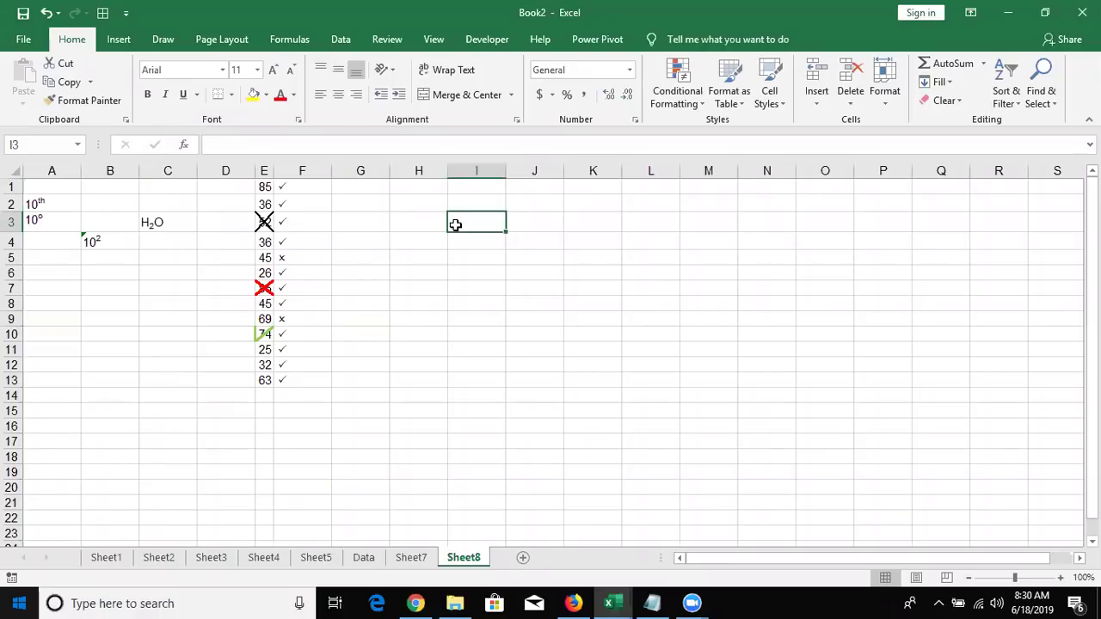
pyautogui.click(408, 188)
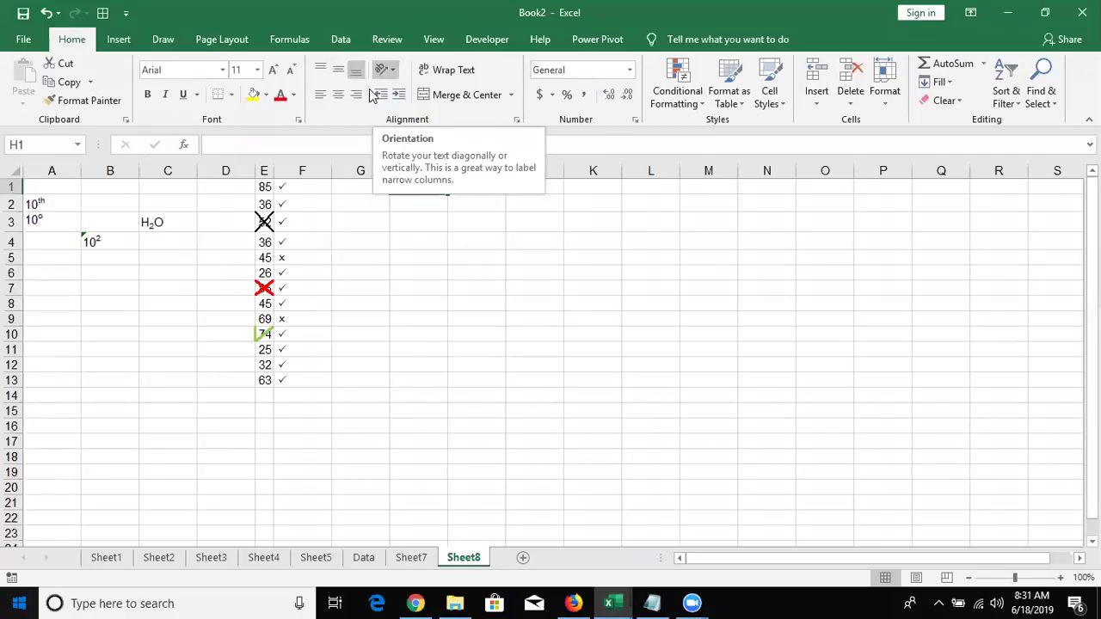
pyautogui.click(296, 217)
pyautogui.click(357, 219)
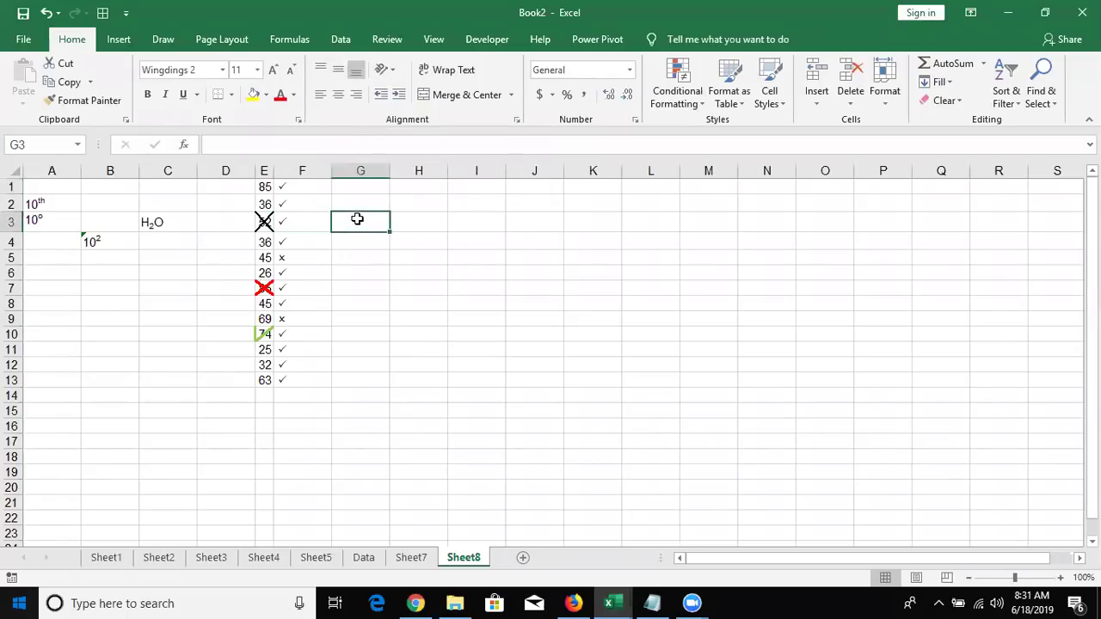
pyautogui.write('J')
pyautogui.press('Return')
pyautogui.click(357, 219)
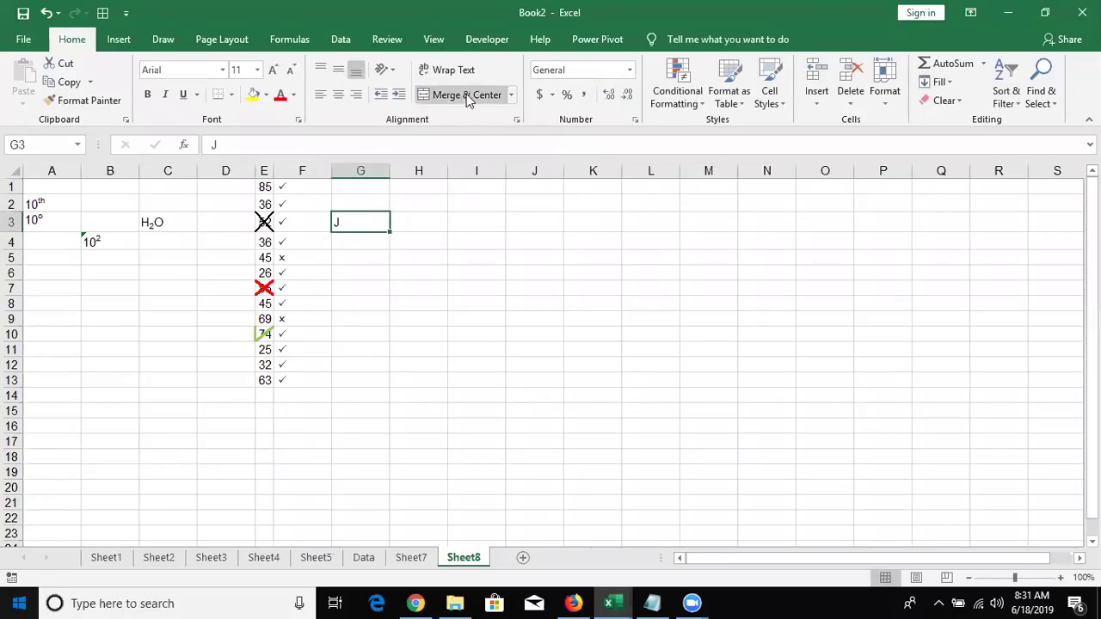
pyautogui.click(383, 74)
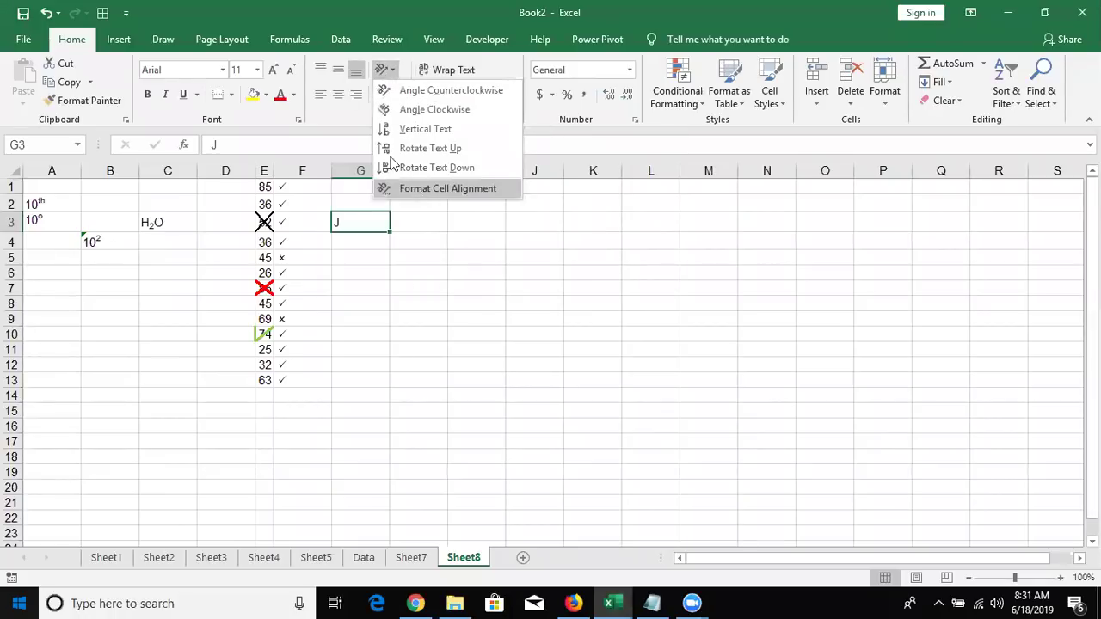
# Rotate the J in G3 to -45 degrees in Format Cells so it reads as a tick
pyautogui.click(348, 114)
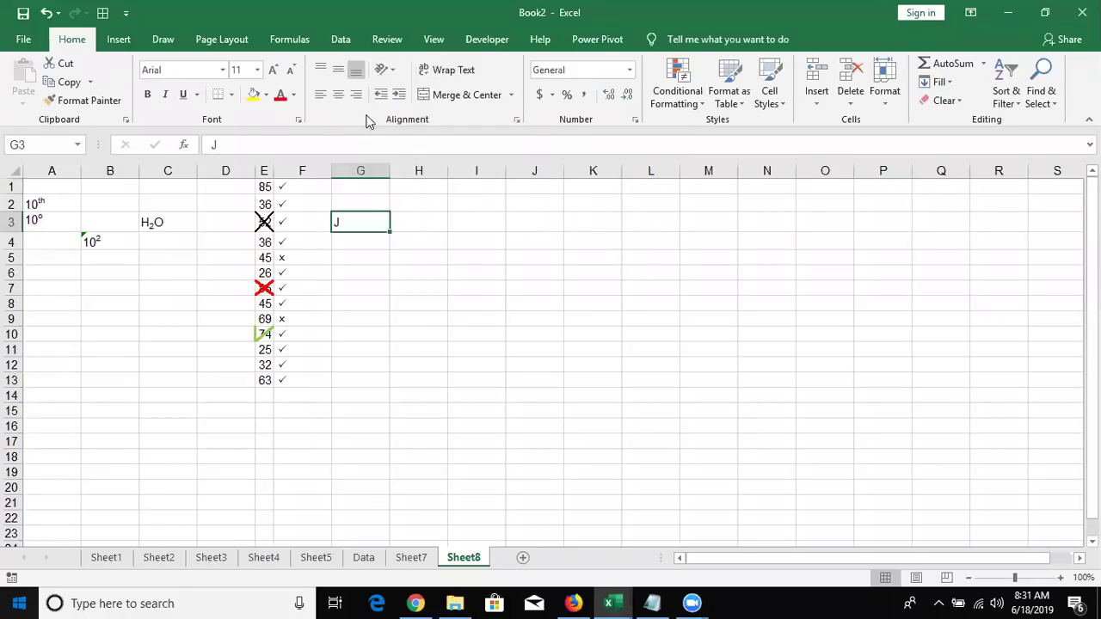
pyautogui.click(517, 122)
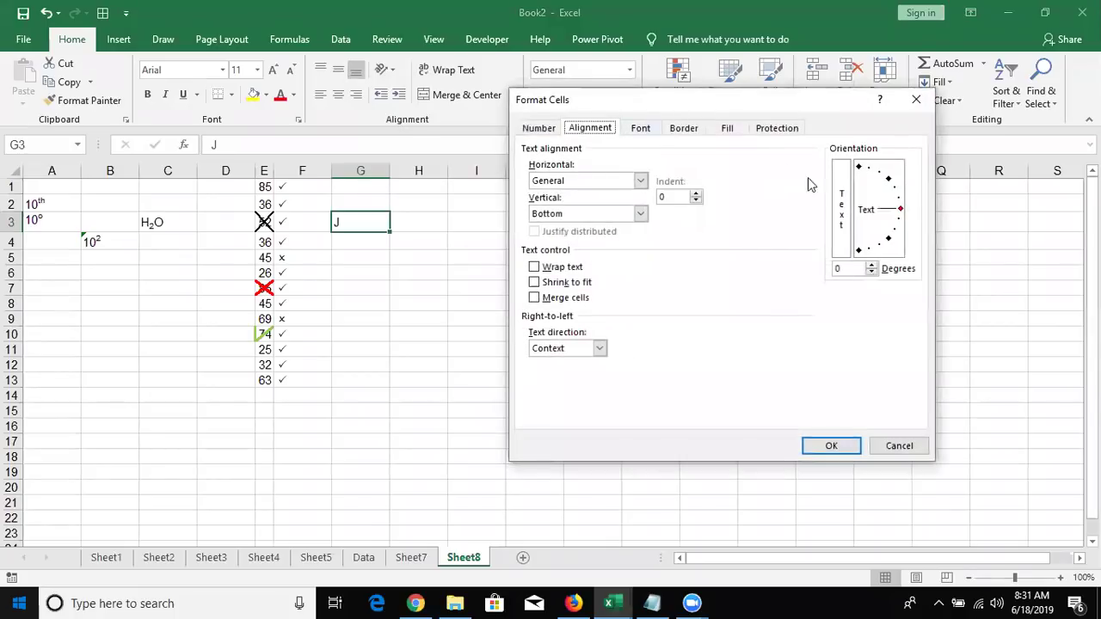
pyautogui.moveTo(900, 209); pyautogui.dragTo(893, 244)
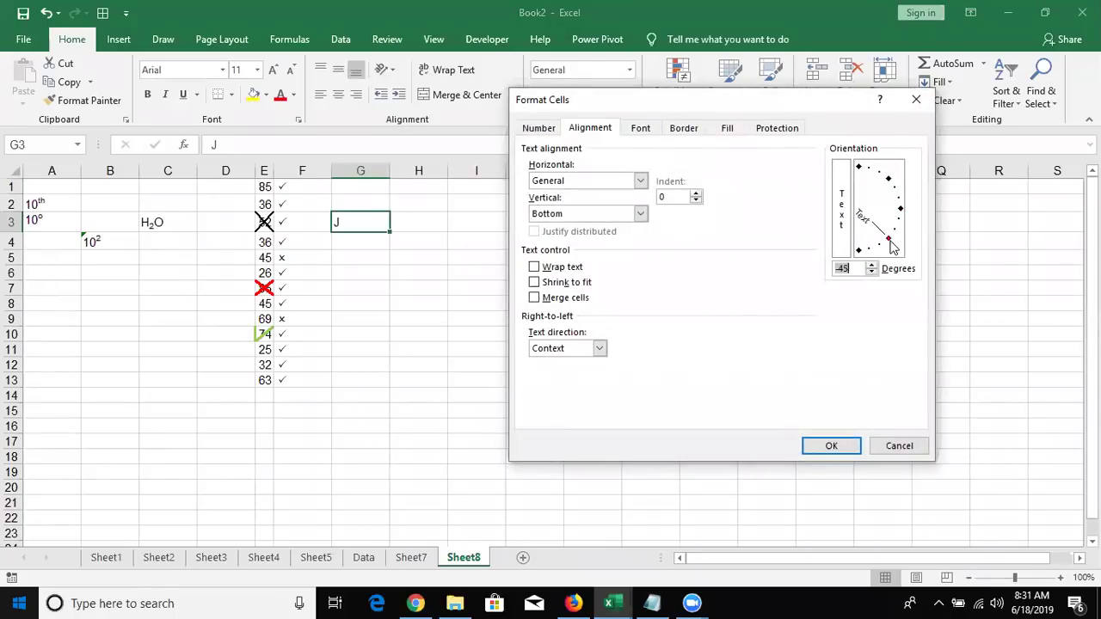
pyautogui.click(831, 447)
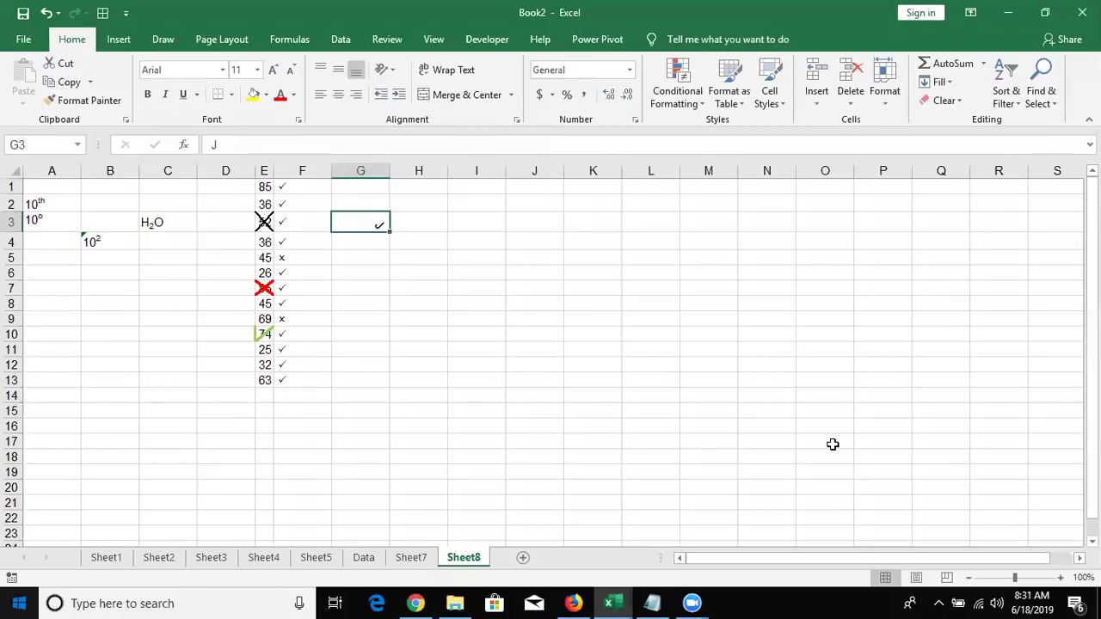
pyautogui.click(581, 283)
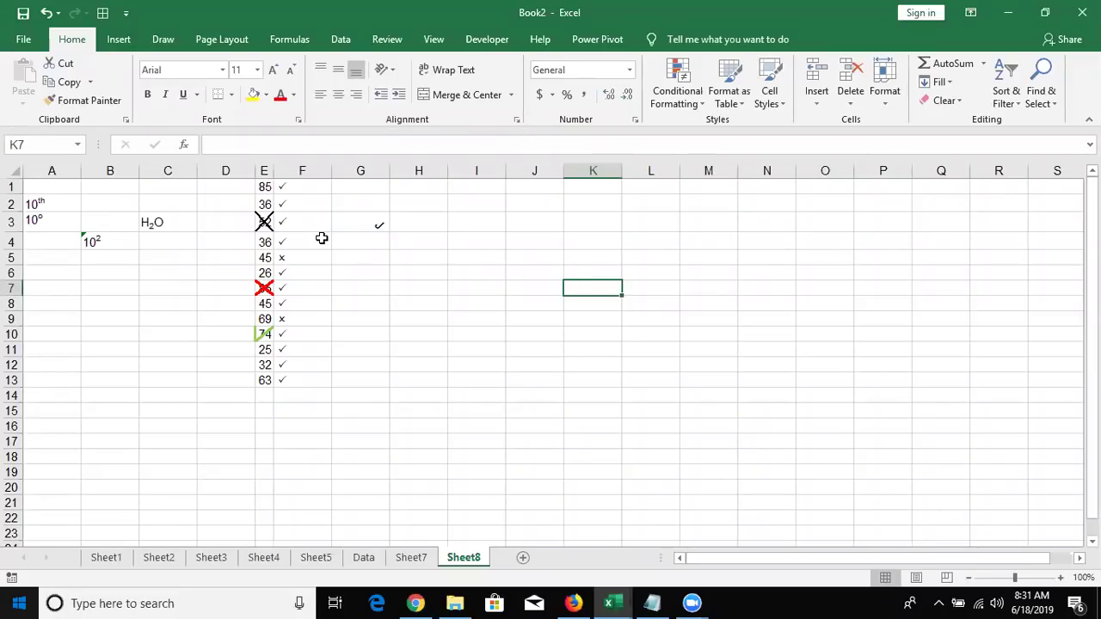
# Reselect G3 and reopen its Alignment settings showing the -45 degree orientation
pyautogui.click(349, 224)
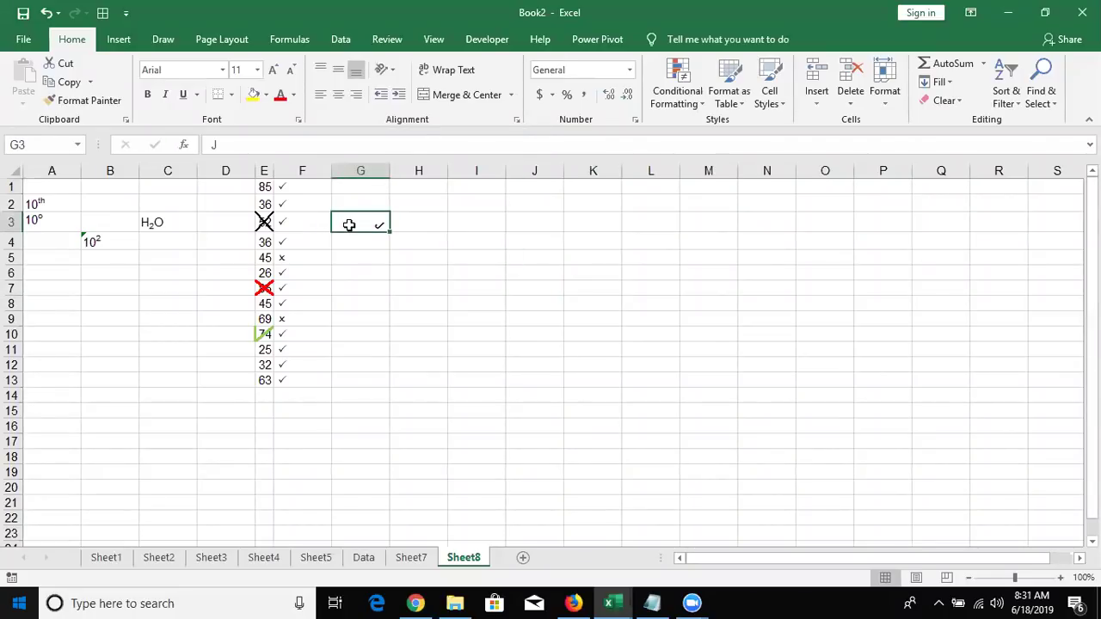
pyautogui.click(517, 122)
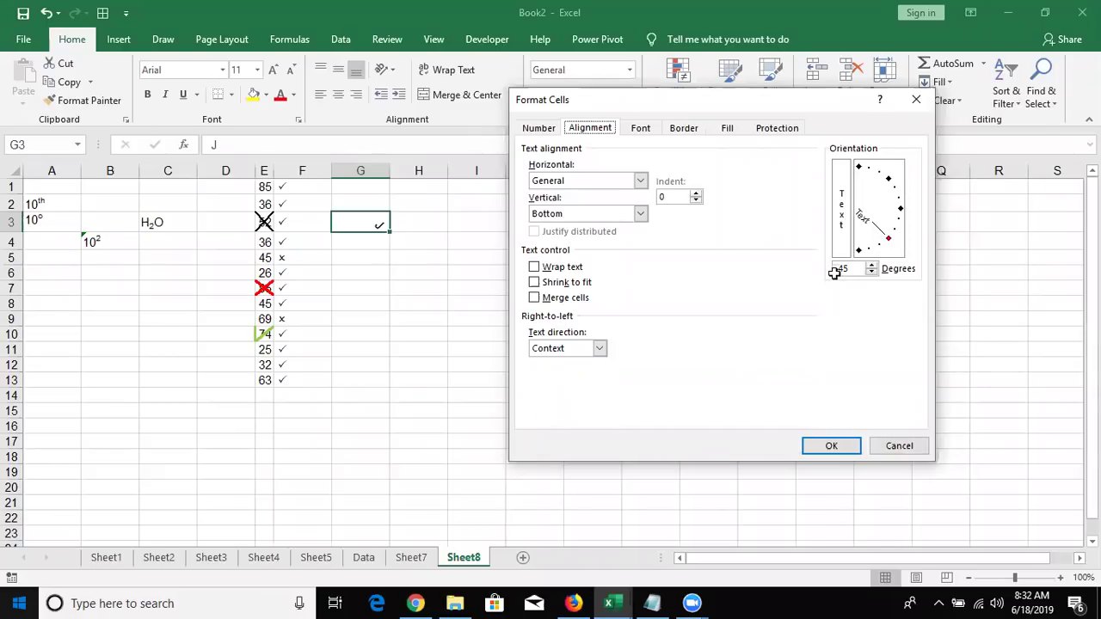
# Close Format Cells and enter a person's full name in H2
pyautogui.press('Return')
pyautogui.press('Right')
pyautogui.press('Up')
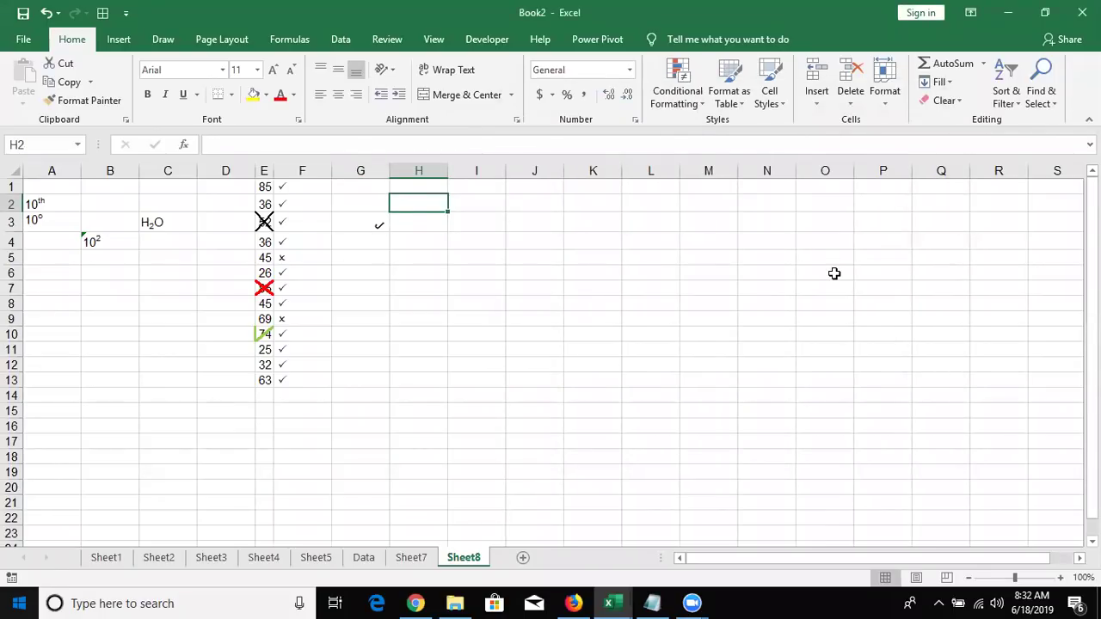
pyautogui.write('Sujeet Kumar')
pyautogui.press('Return')
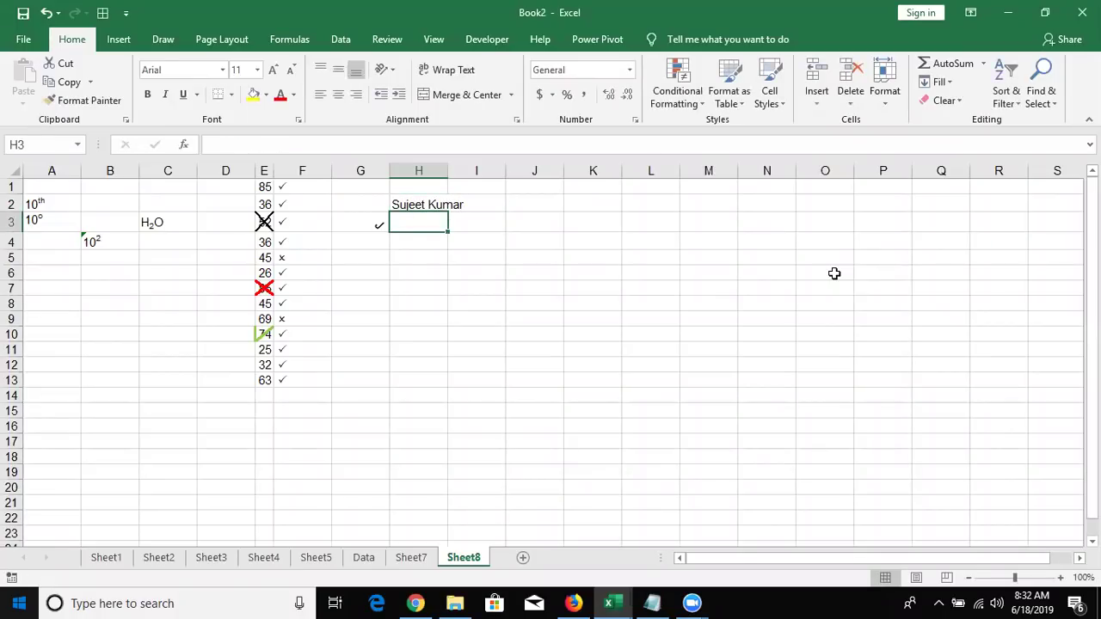
# Autofit column H to the name, then undo it to keep the original width
pyautogui.doubleClick(441, 170)
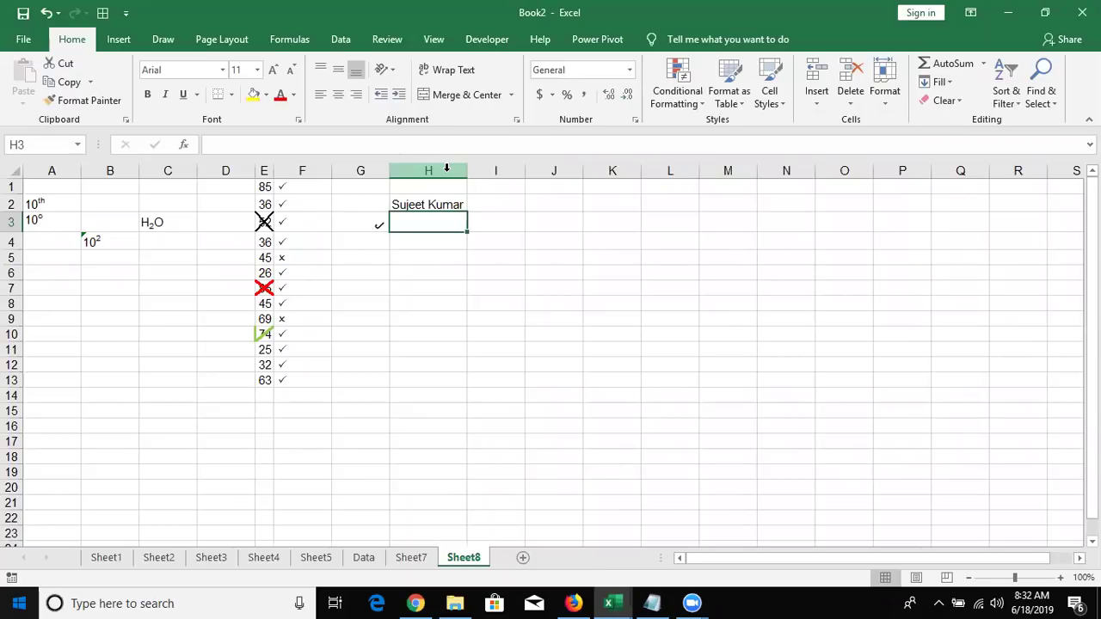
pyautogui.hotkey('ctrl', 'z')
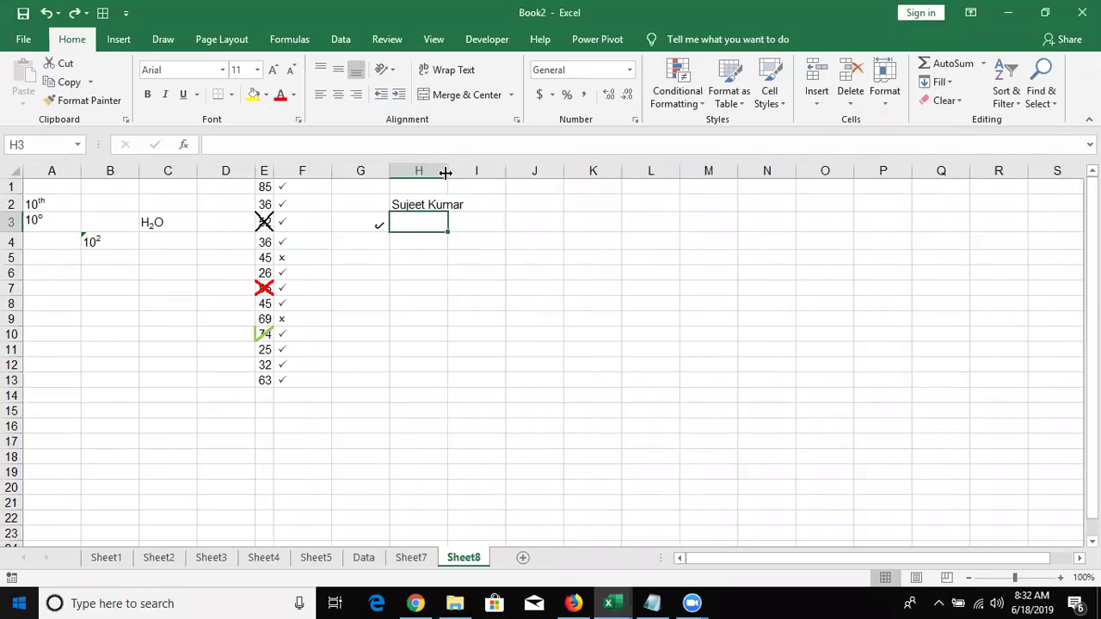
pyautogui.click(430, 203)
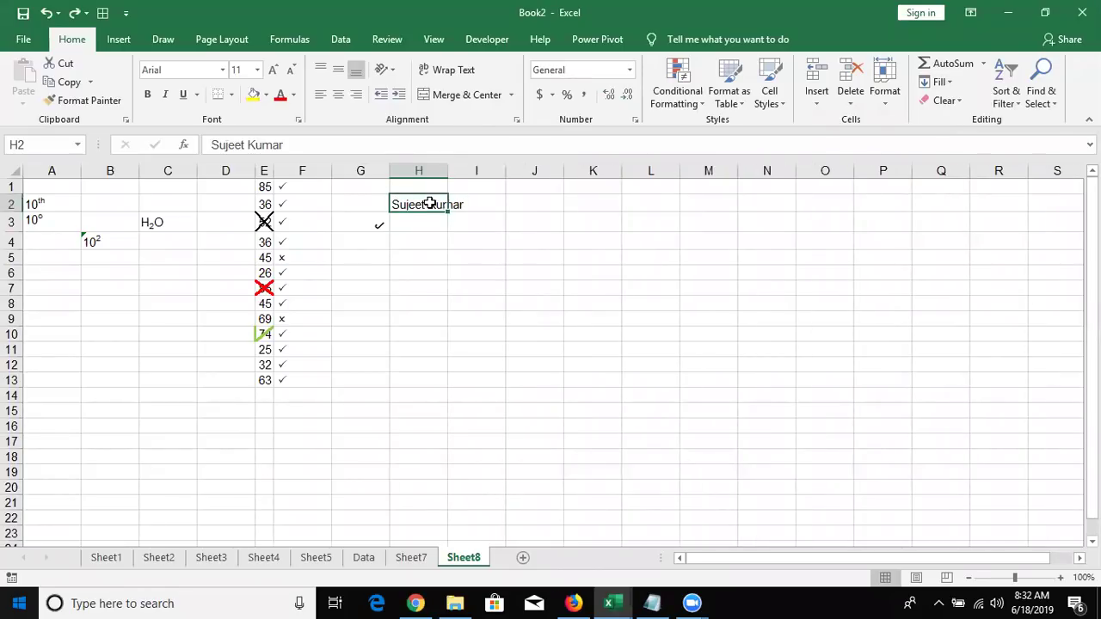
pyautogui.click(473, 74)
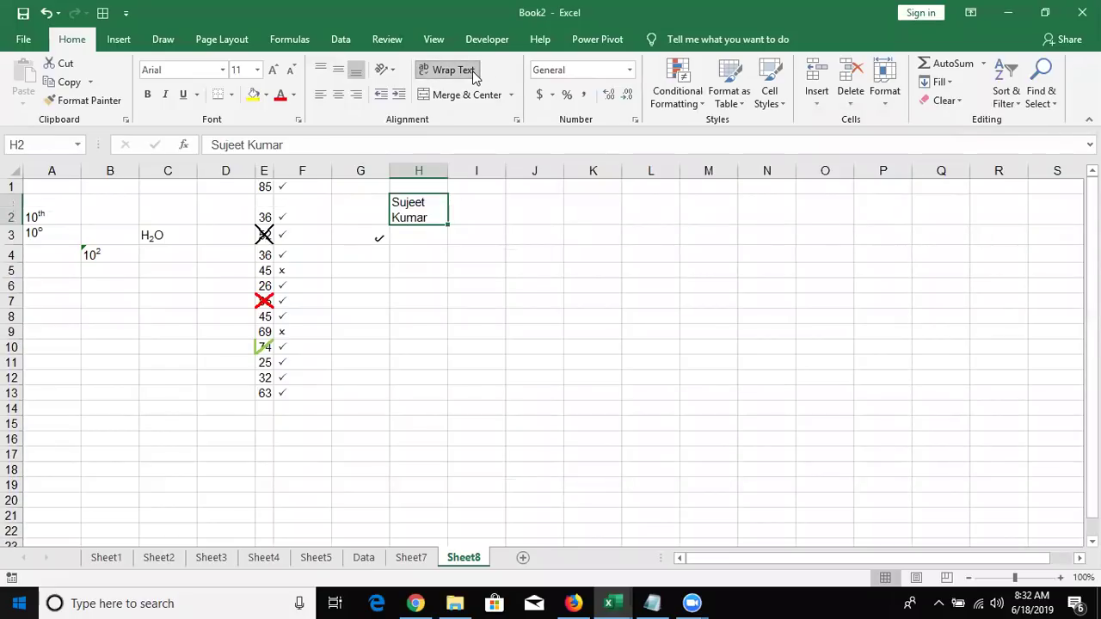
pyautogui.click(473, 74)
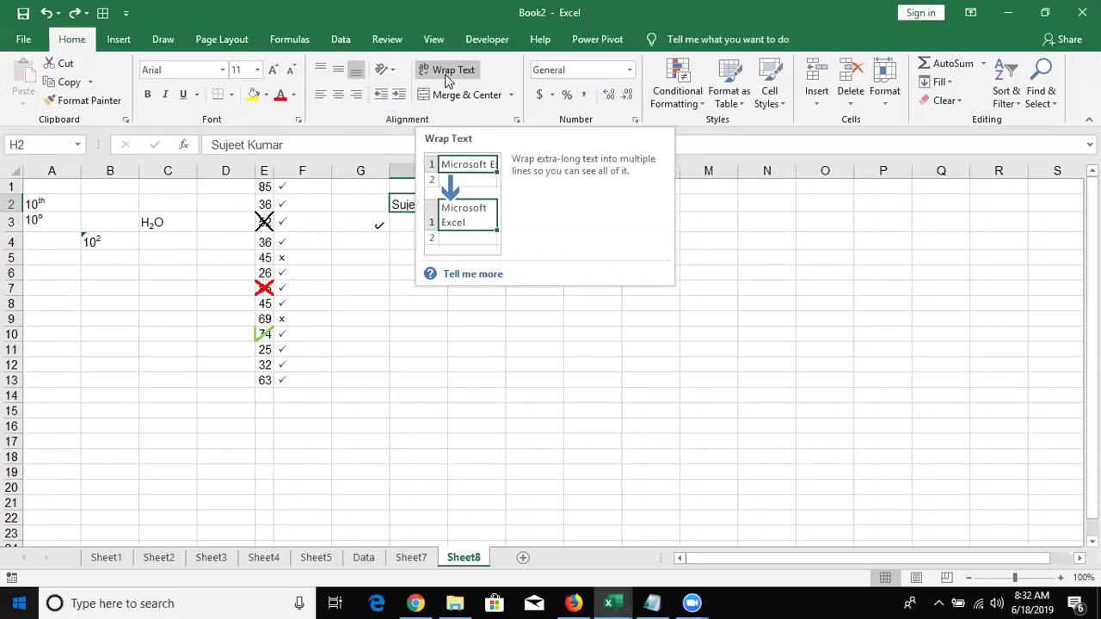
pyautogui.click(528, 349)
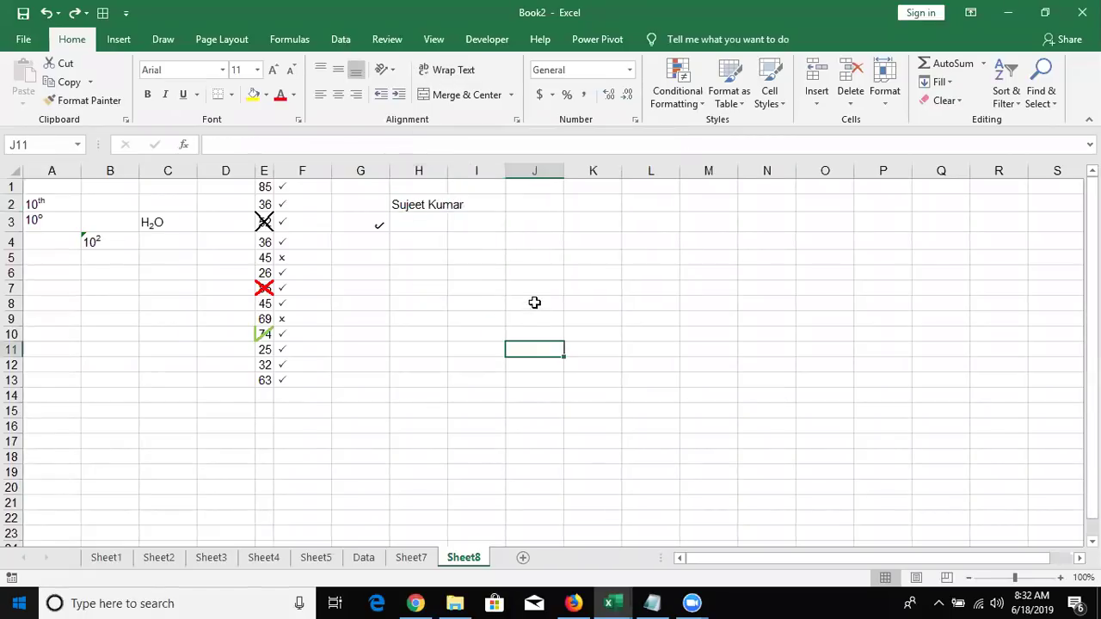
# Enter 786, 852, 654 and 325 on separate lines in J8 using Alt+Enter line breaks
pyautogui.click(534, 301)
pyautogui.write('786')
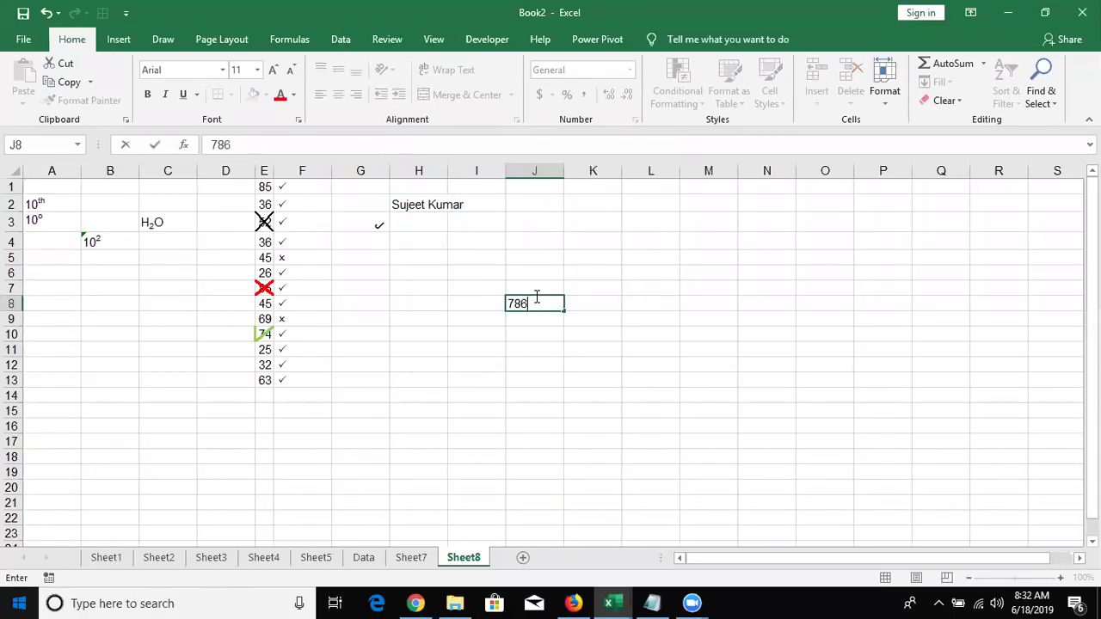
pyautogui.hotkey('alt', 'Return')
pyautogui.write('852')
pyautogui.hotkey('alt', 'Return')
pyautogui.write('654')
pyautogui.hotkey('alt', 'Return')
pyautogui.write('325')
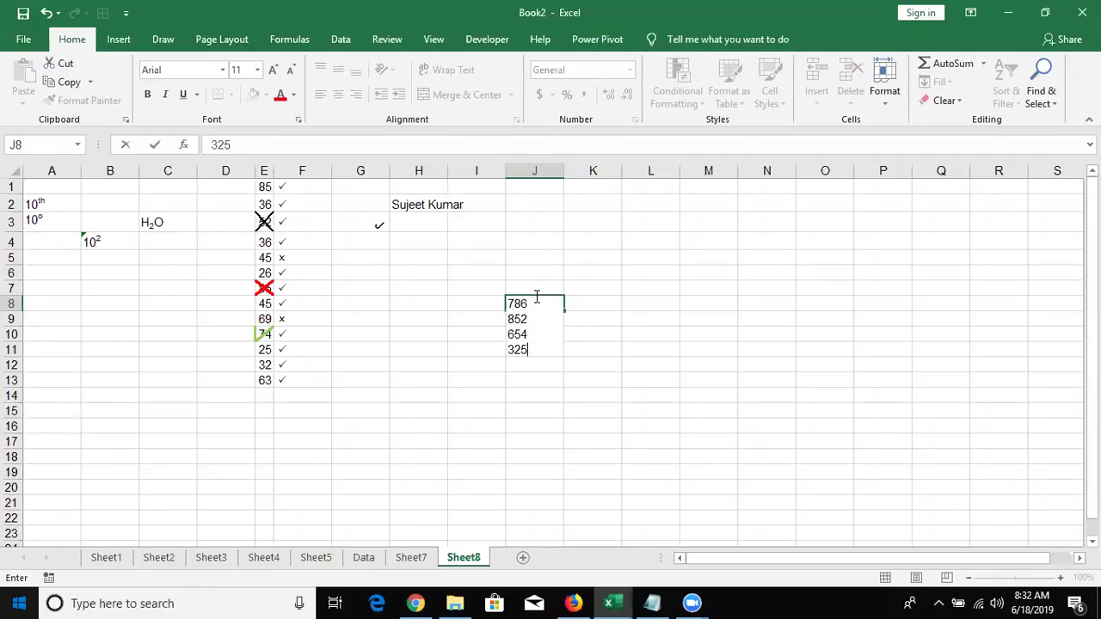
pyautogui.press('Return')
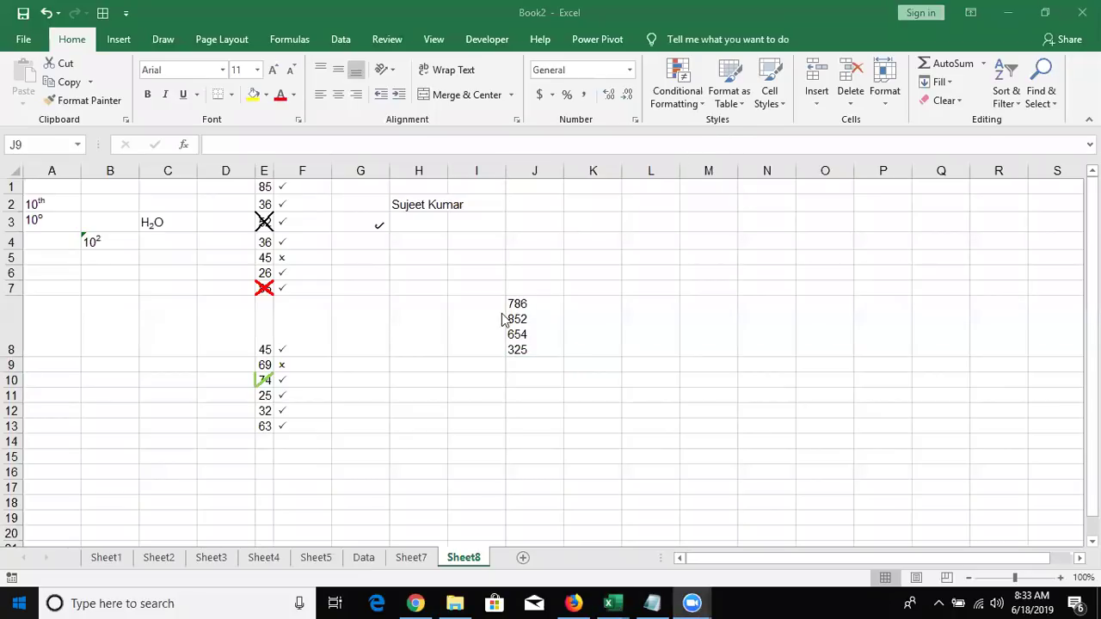
pyautogui.click(445, 207)
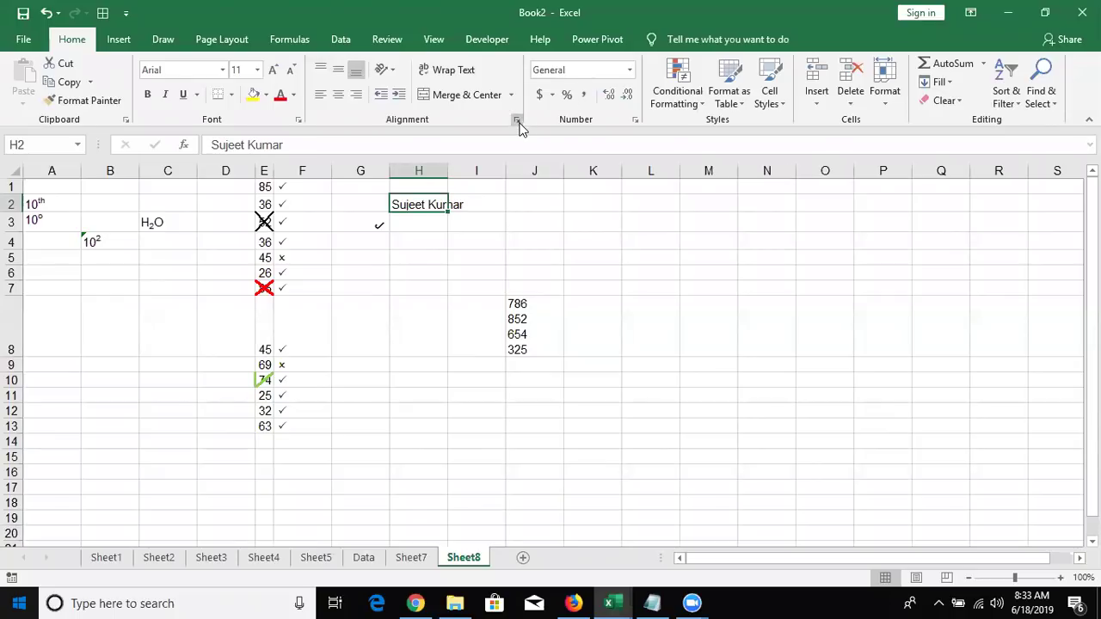
# Turn on Shrink to fit for the name in H2
pyautogui.click(517, 123)
pyautogui.click(582, 283)
pyautogui.click(834, 443)
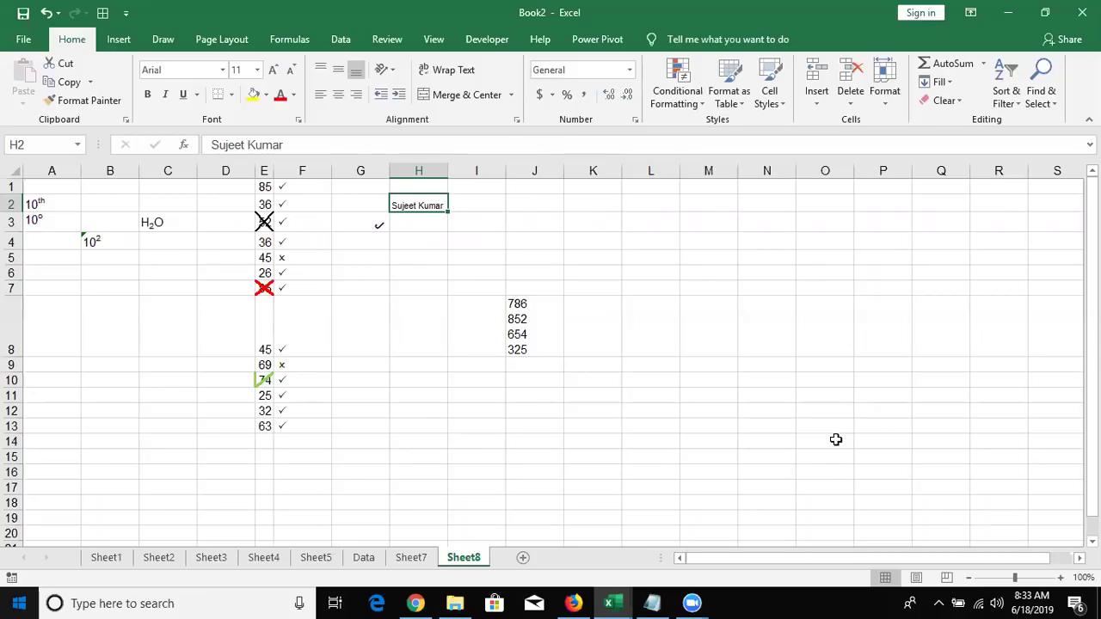
# Browse the Alignment, Font, Border and Fill tabs of Format Cells, then close it unchanged
pyautogui.click(638, 122)
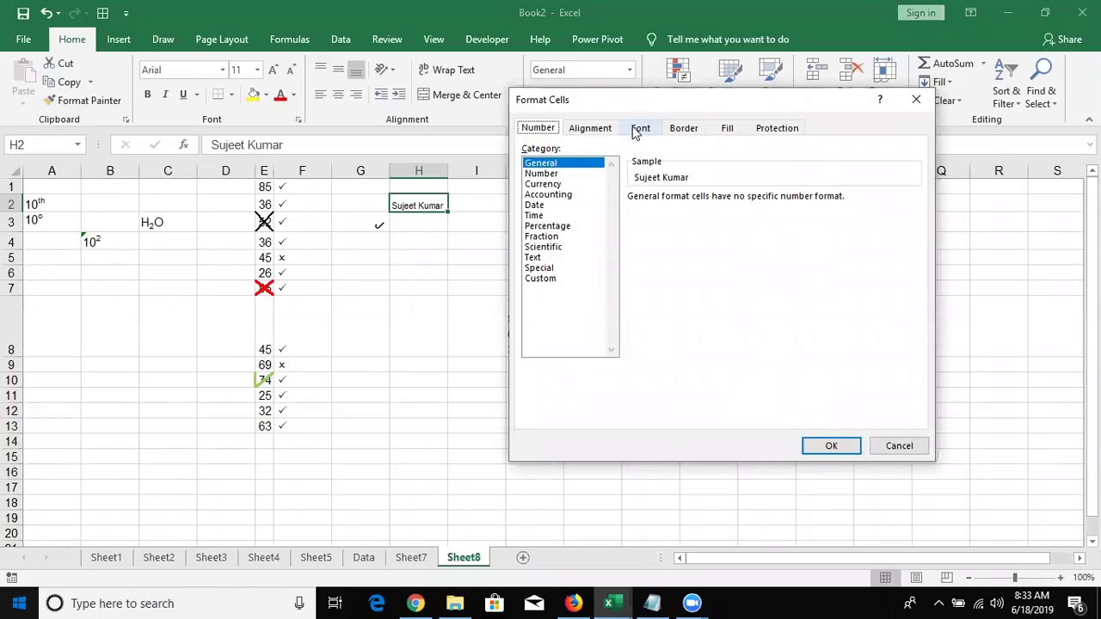
pyautogui.click(597, 133)
pyautogui.click(651, 134)
pyautogui.click(682, 131)
pyautogui.click(727, 128)
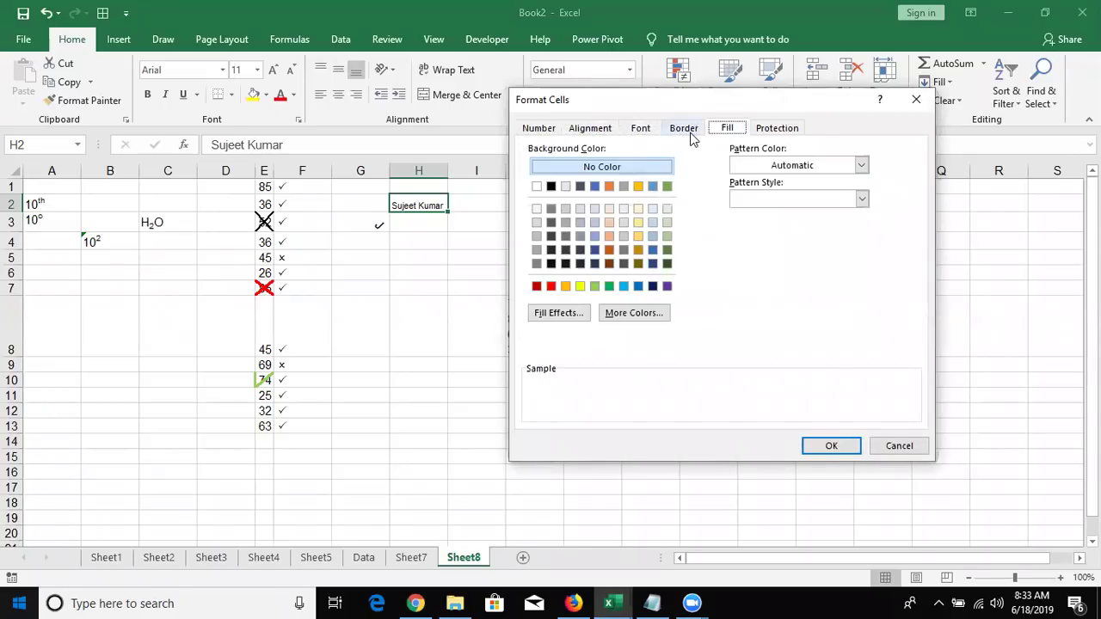
pyautogui.click(693, 133)
pyautogui.click(634, 130)
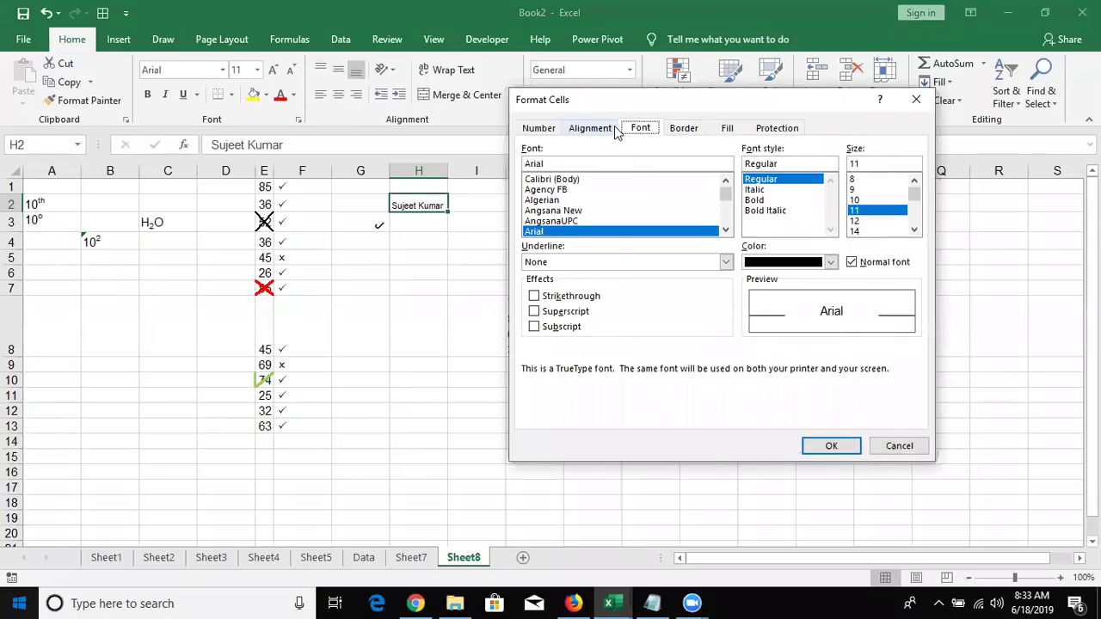
pyautogui.click(604, 129)
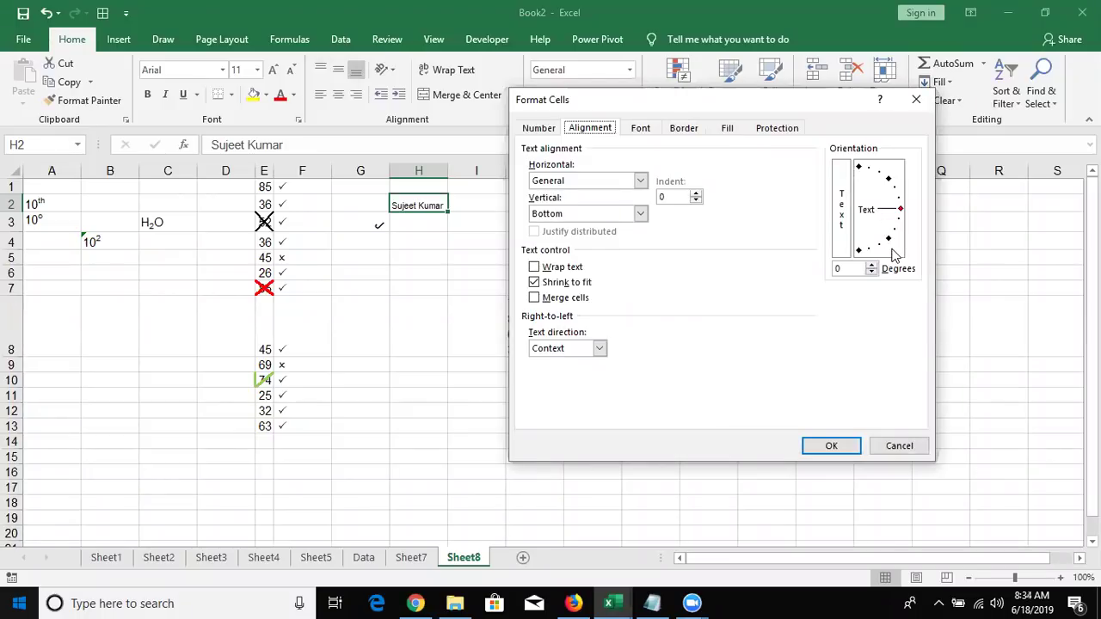
pyautogui.click(917, 102)
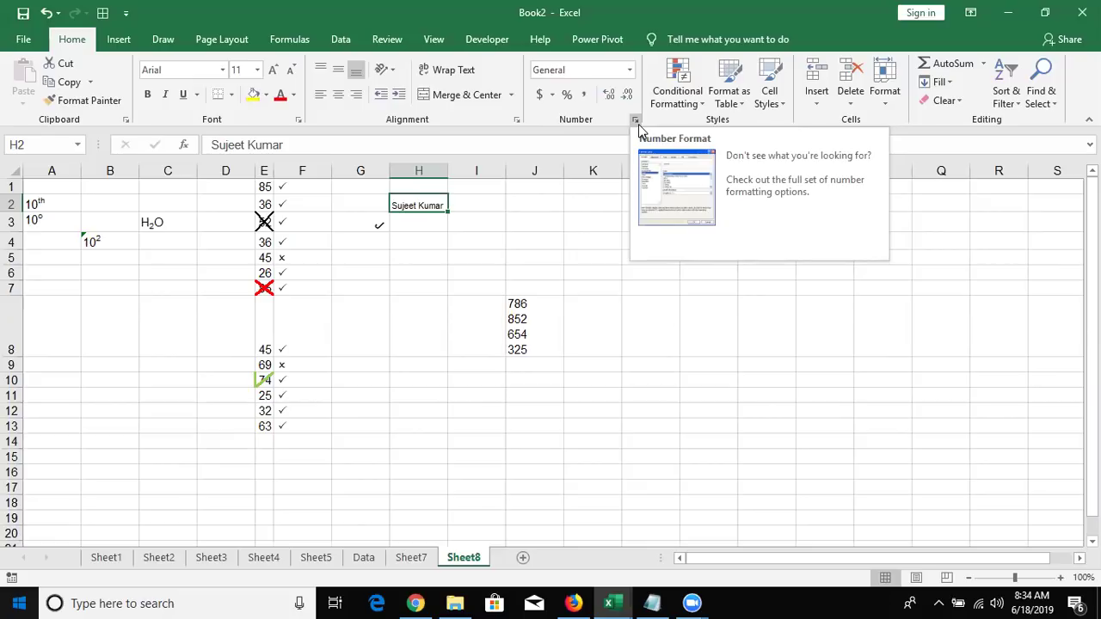
# Dismiss the Number Format tip and minimise Excel with Win+D to reveal the desktop
pyautogui.click(636, 120)
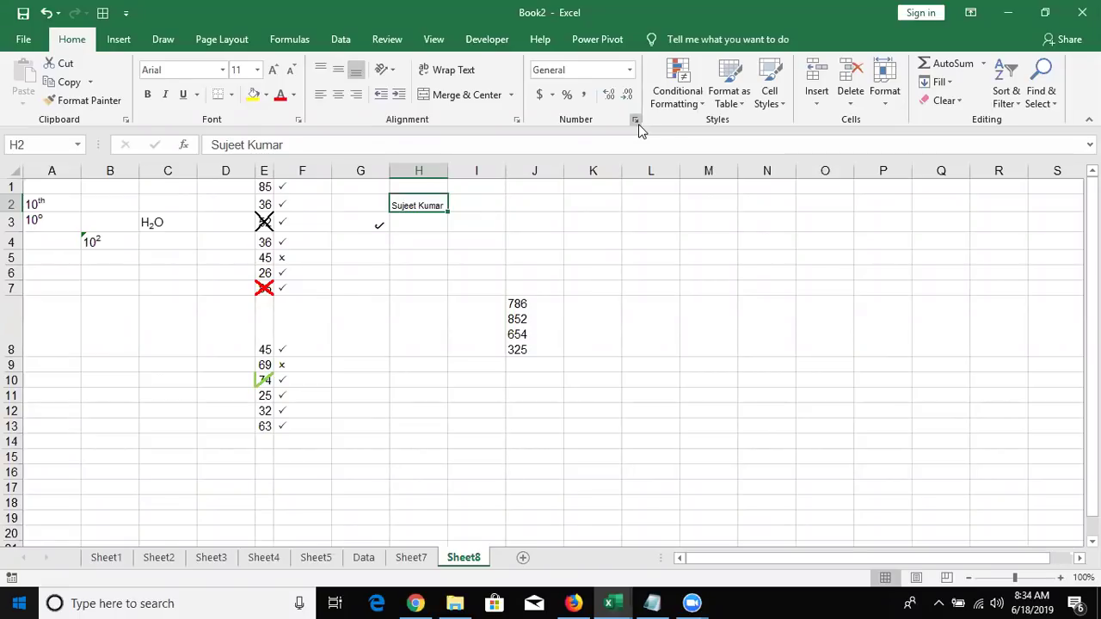
pyautogui.press('super+d')
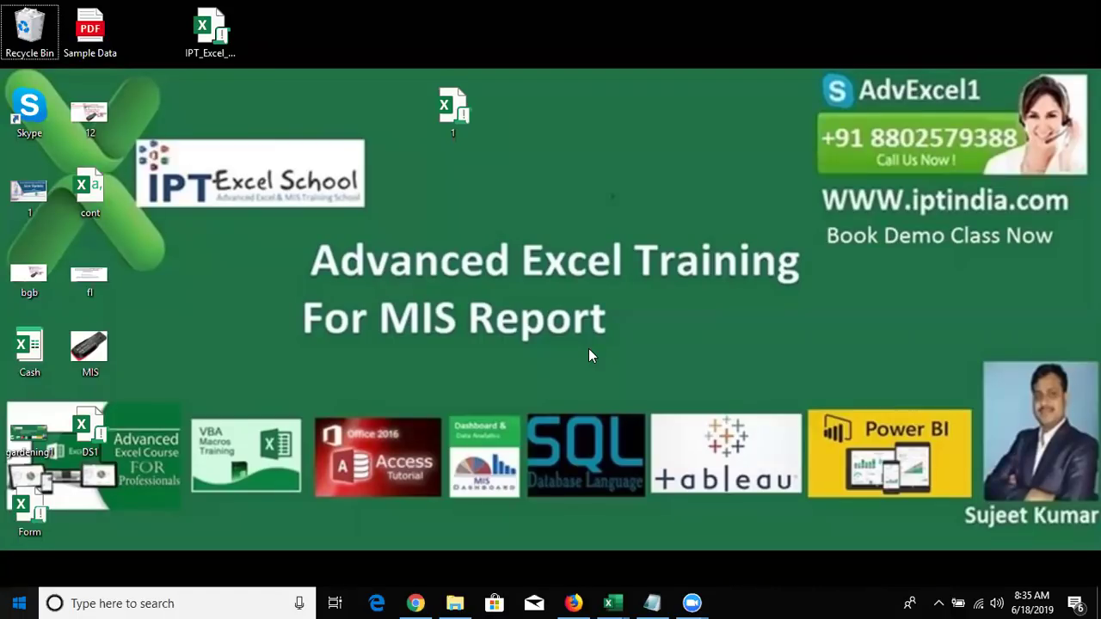
# Switch to Book1, enter a first name in A1 and fill the name list down to A22
pyautogui.click(613, 603)
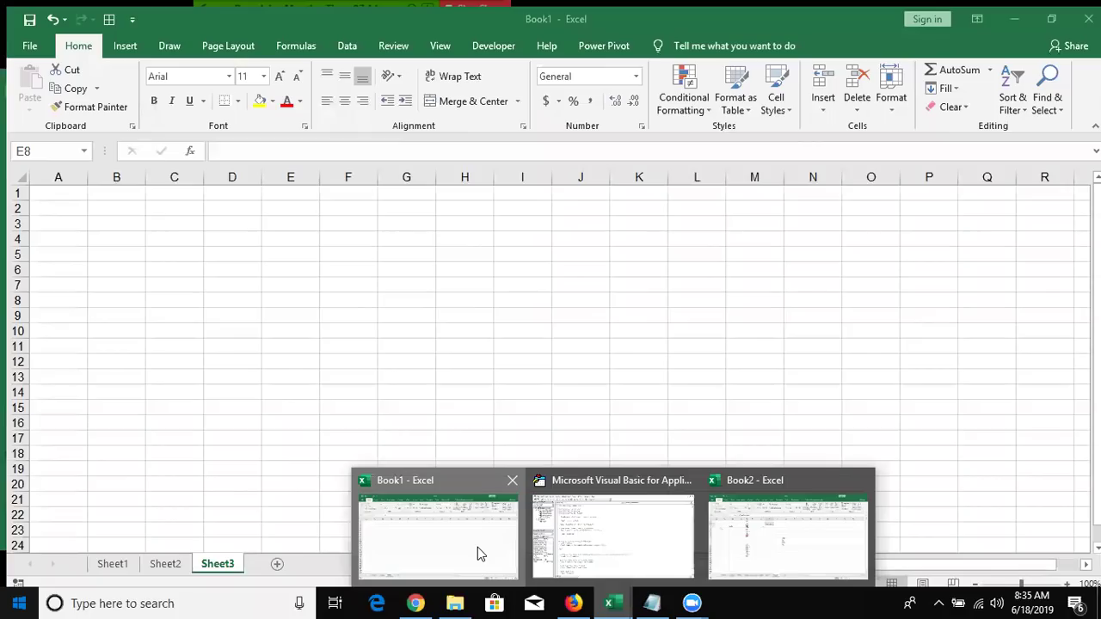
pyautogui.click(477, 547)
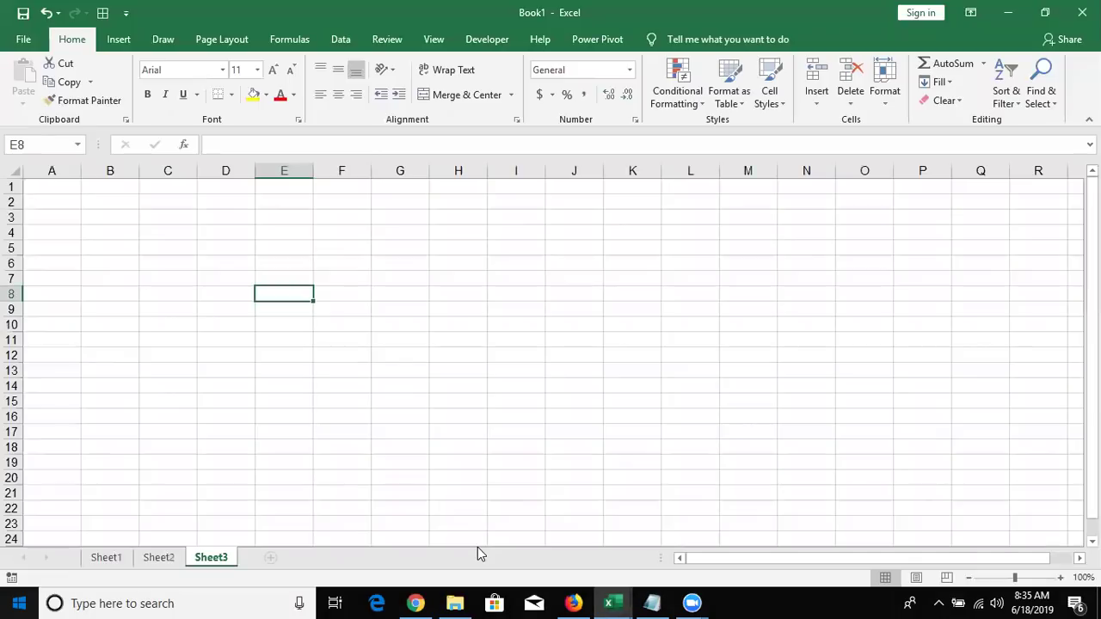
pyautogui.press('Up')
pyautogui.press('Home')
pyautogui.hotkey('ctrl', 'Home')
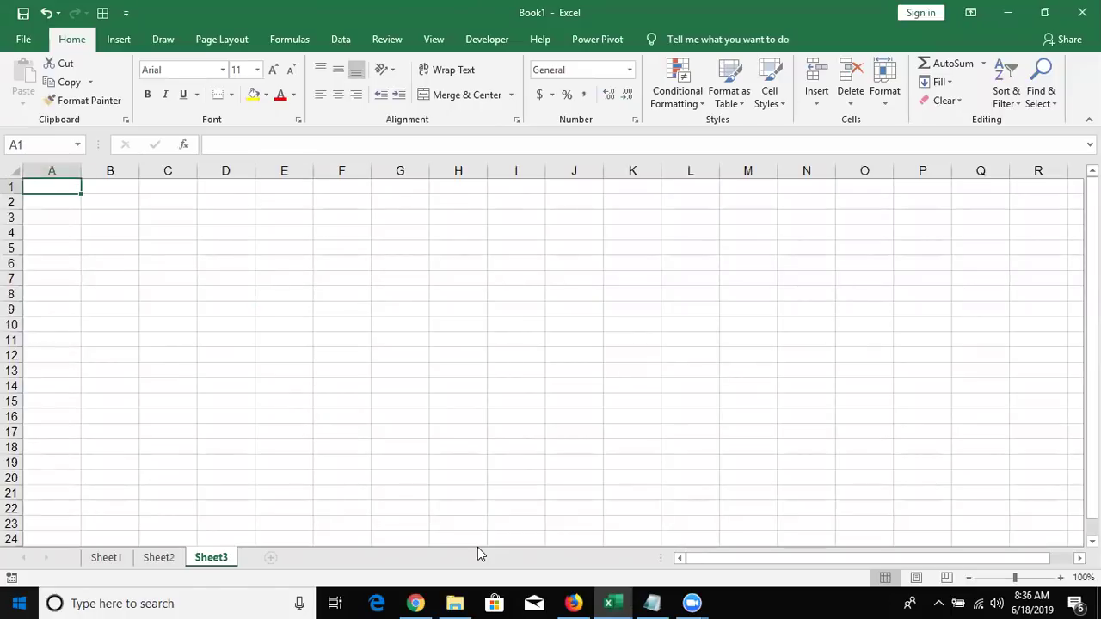
pyautogui.write('Puja')
pyautogui.press('Return')
pyautogui.press('Up')
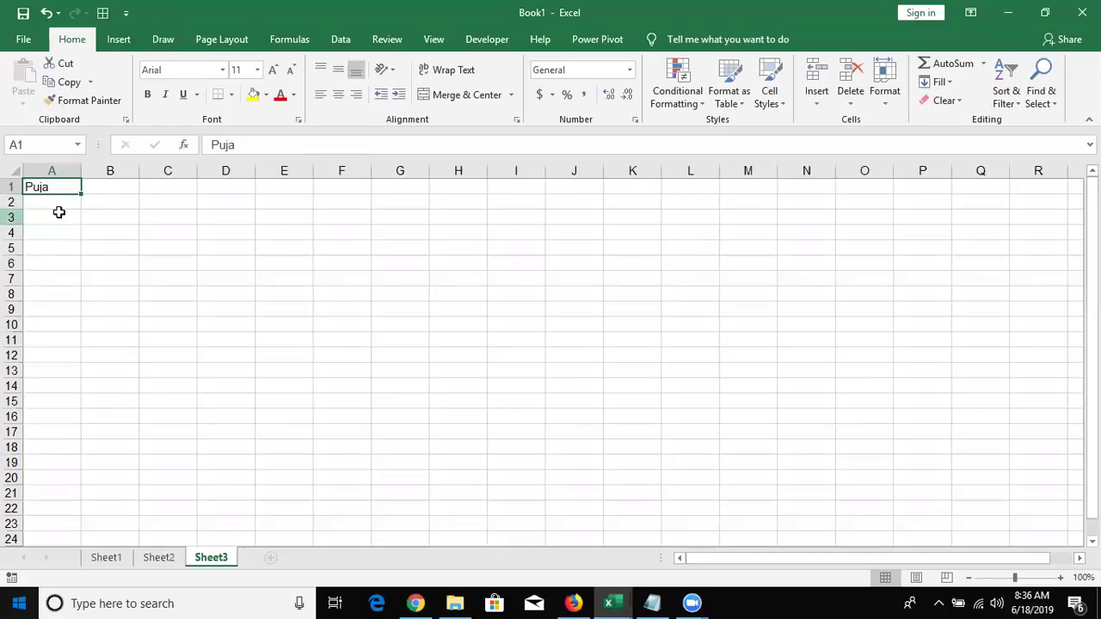
pyautogui.moveTo(79, 196); pyautogui.dragTo(67, 510)
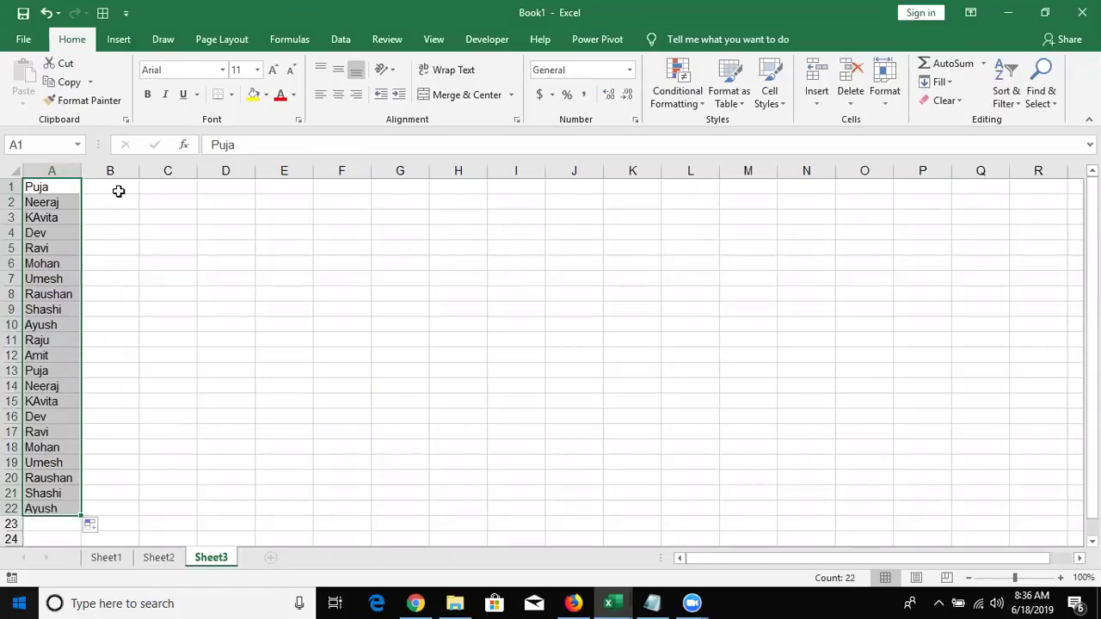
# Enter the formula =65+92 in B1 so it shows 157
pyautogui.click(119, 193)
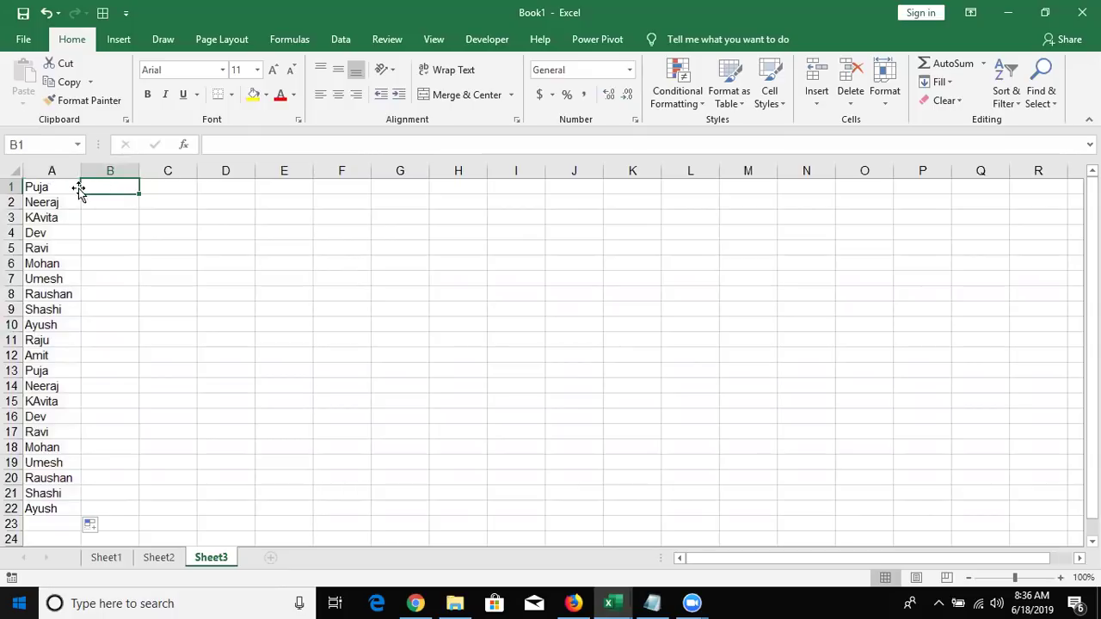
pyautogui.click(65, 189)
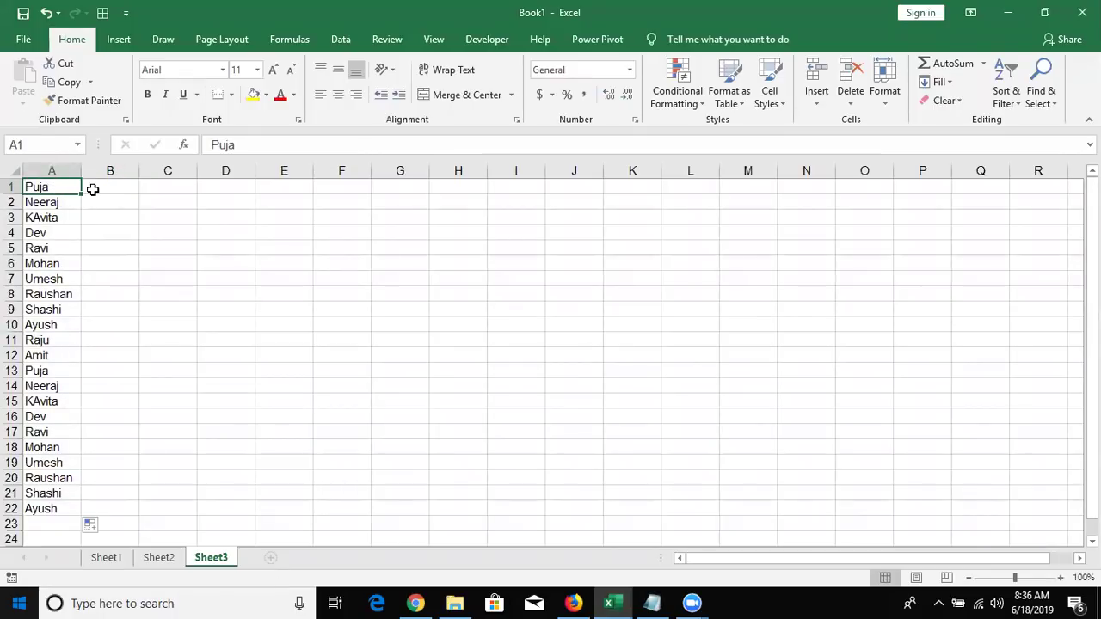
pyautogui.click(93, 189)
pyautogui.write('985')
pyautogui.press('Escape')
pyautogui.write('=65+92')
pyautogui.press('Return')
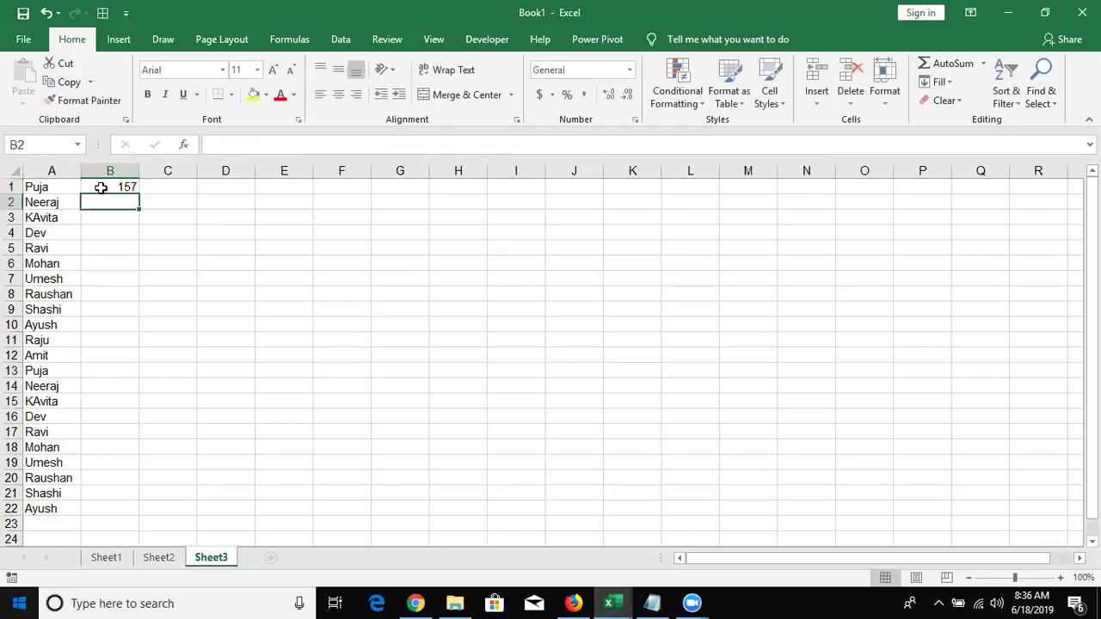
# Fill =65+92 down B1:B22 so every name shows 157, then minimise Excel with Win+D
pyautogui.click(115, 188)
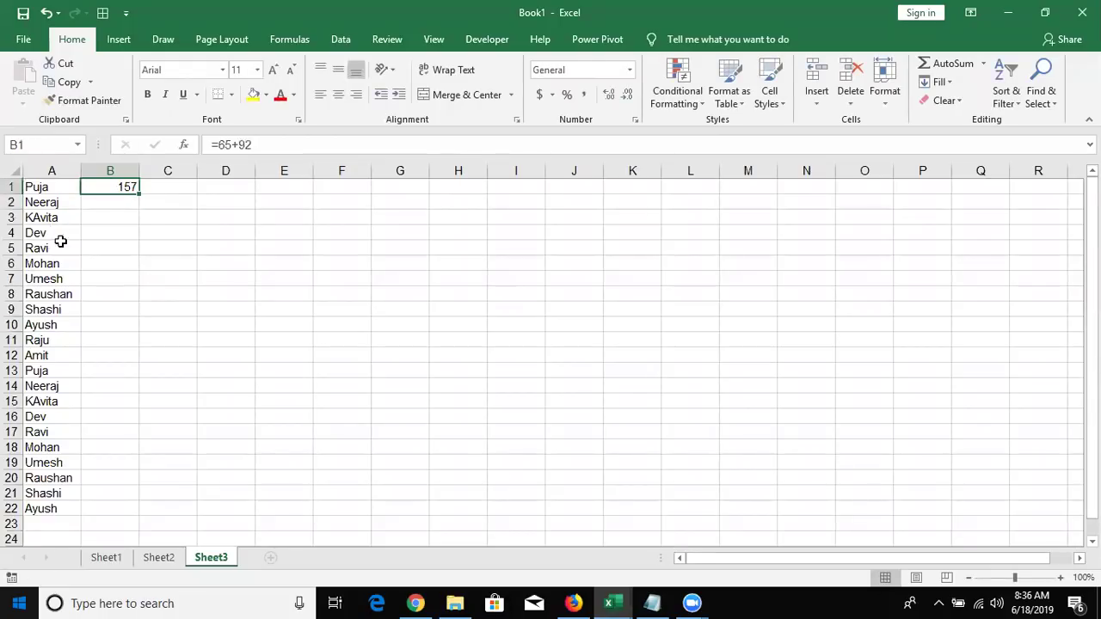
pyautogui.moveTo(91, 435); pyautogui.dragTo(143, 359)
pyautogui.click(143, 358)
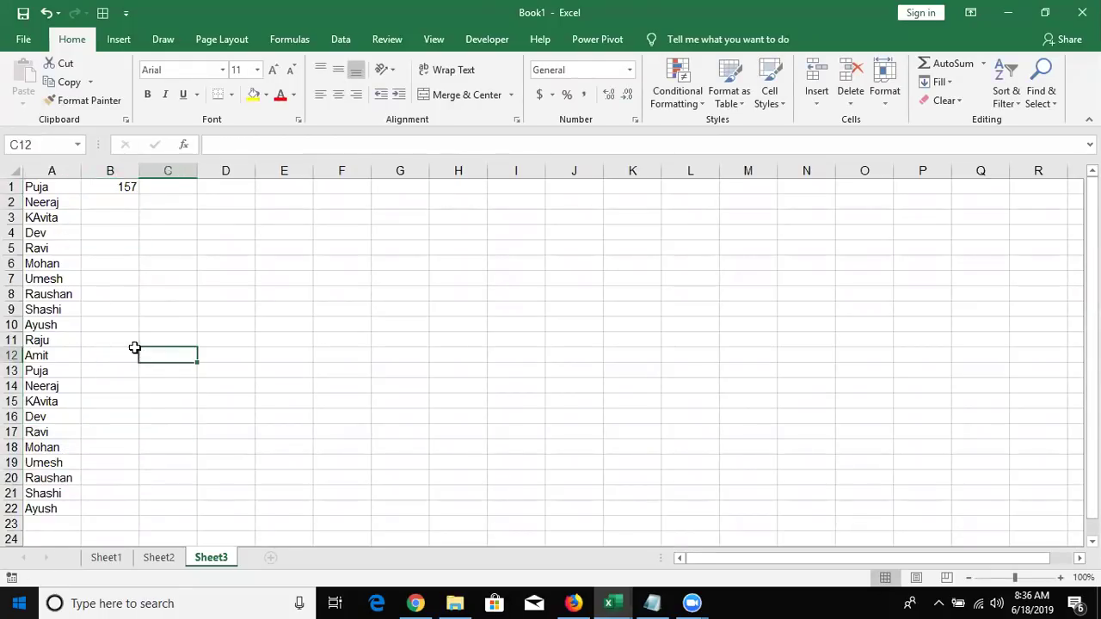
pyautogui.click(48, 191)
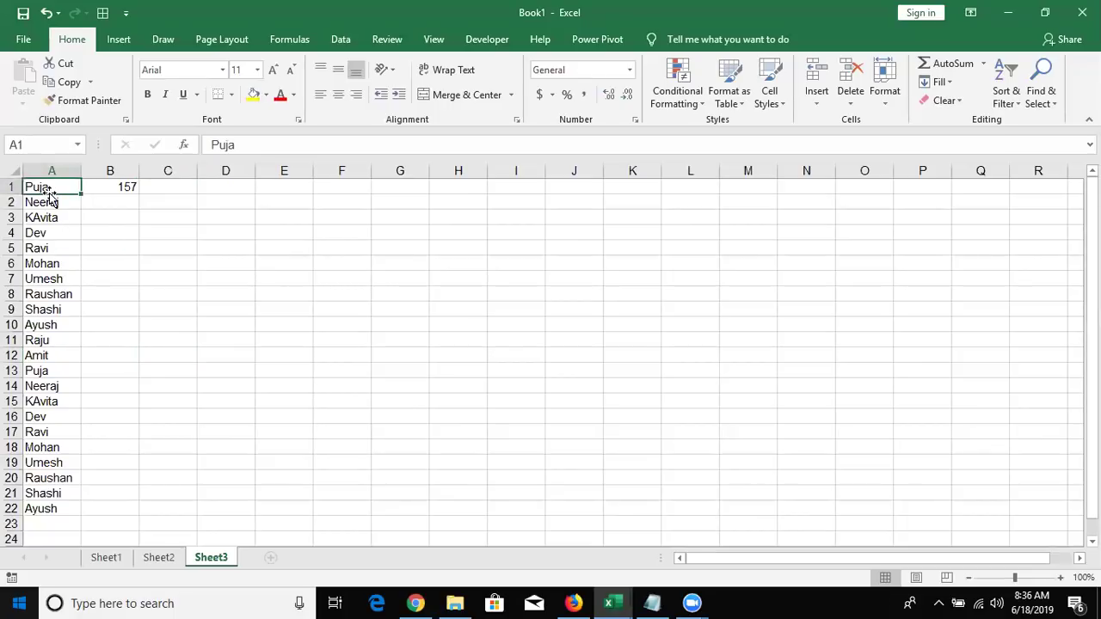
pyautogui.hotkey('ctrl', 'Down')
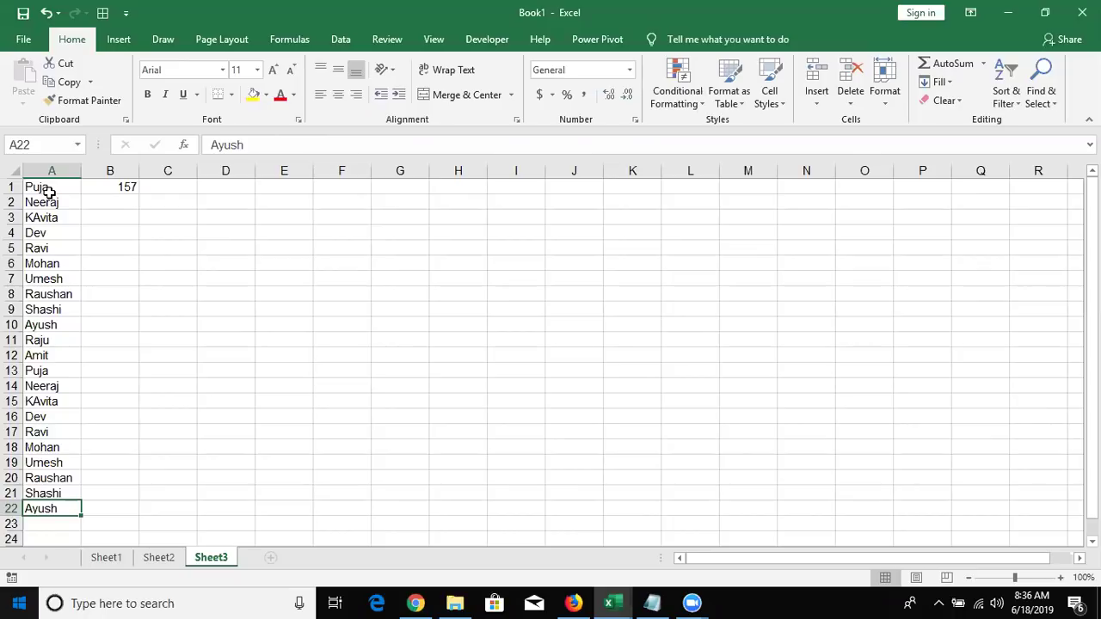
pyautogui.press('Right')
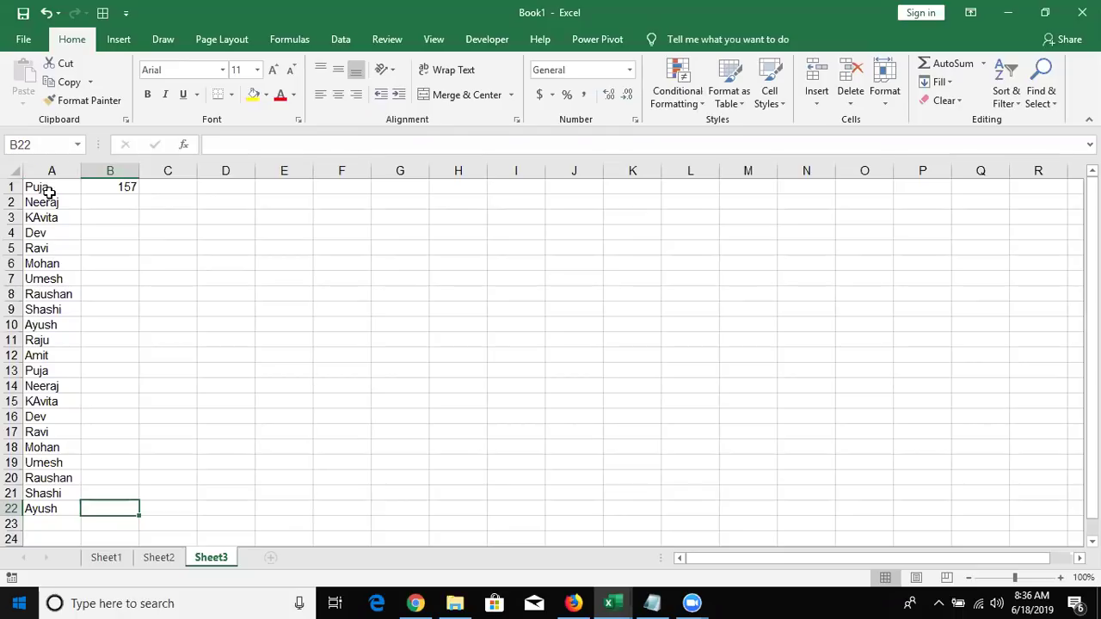
pyautogui.hotkey('ctrl', 'shift', 'Up')
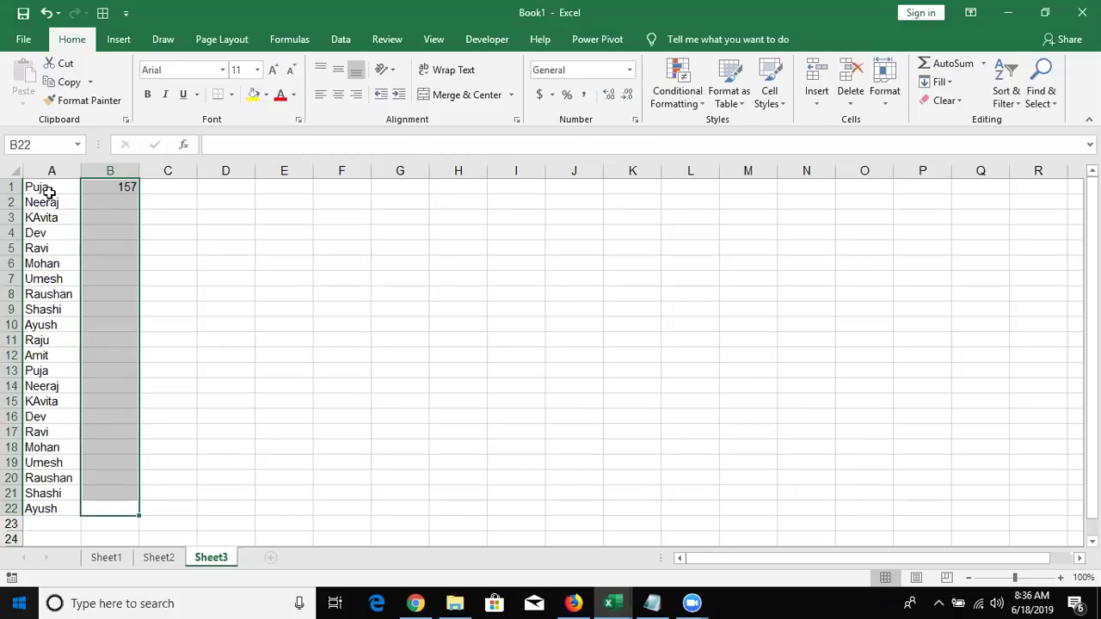
pyautogui.hotkey('ctrl', 'd')
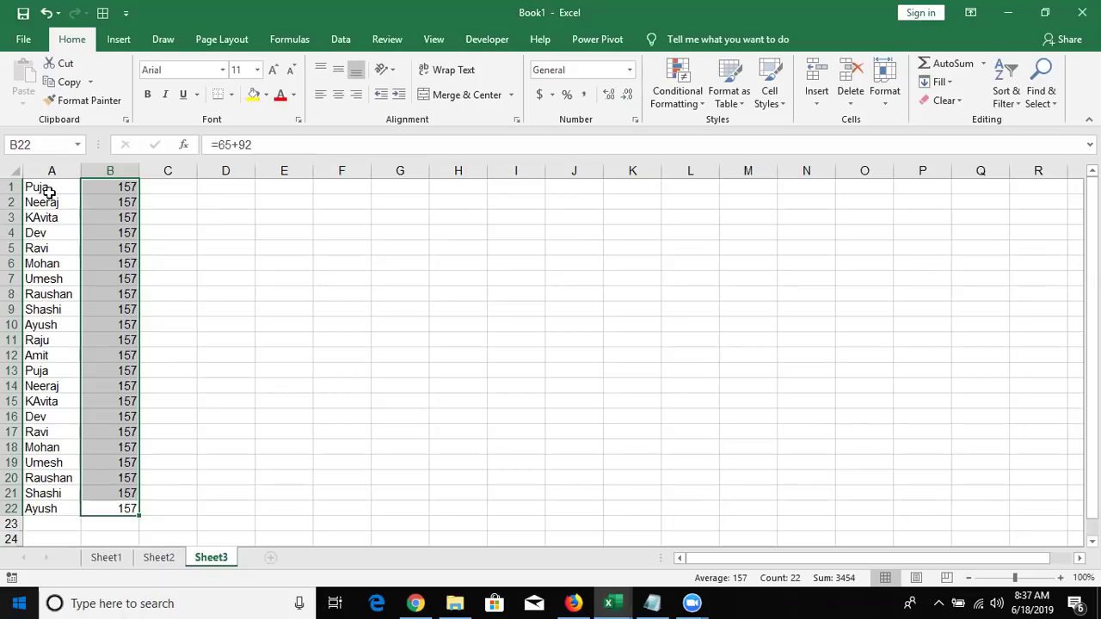
pyautogui.press('super+d')
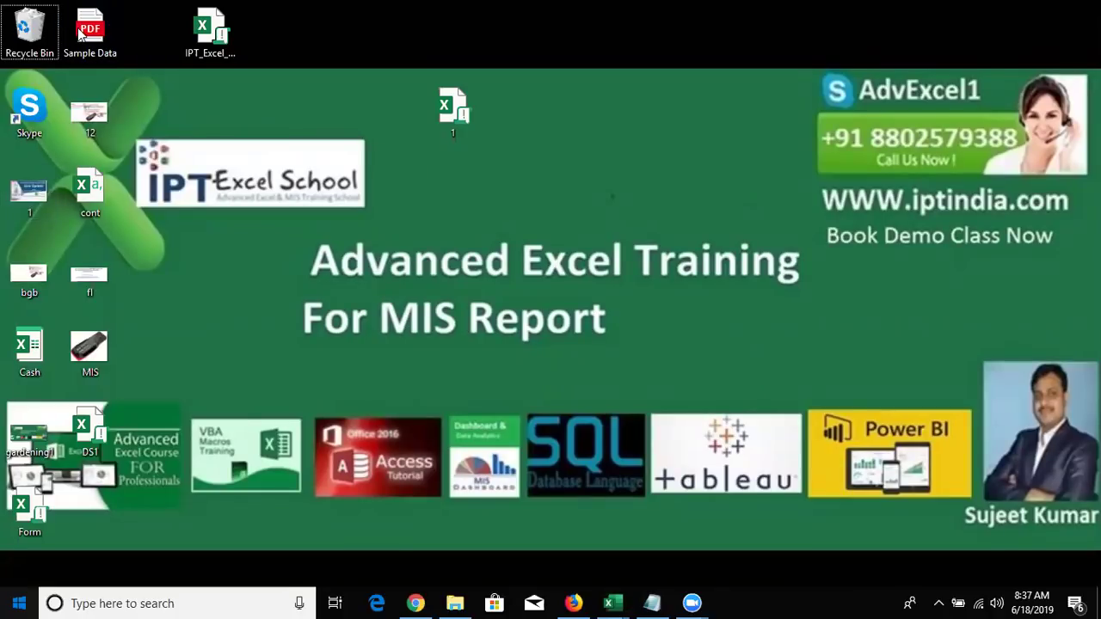